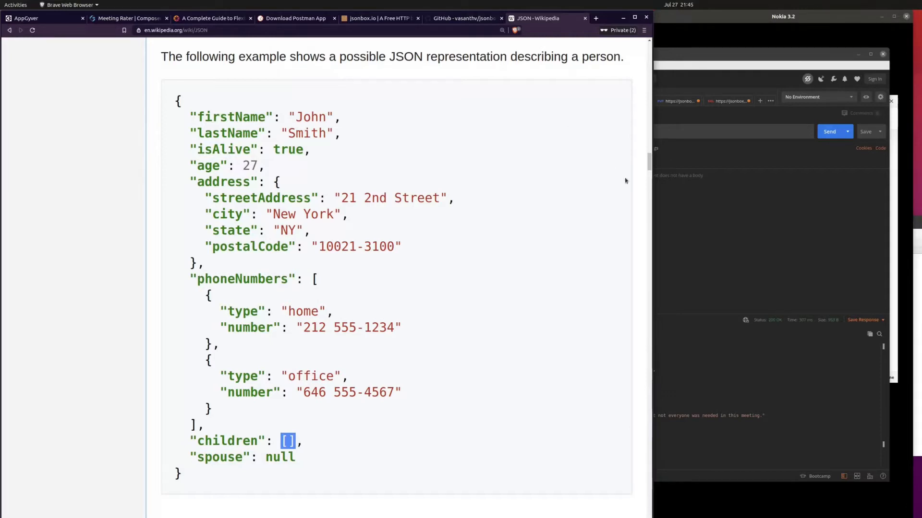
Step: Go to the Meeting Rater project and open the base settings of the Meetings data resource
{"action": "left_click", "coordinate": [715, 224]}
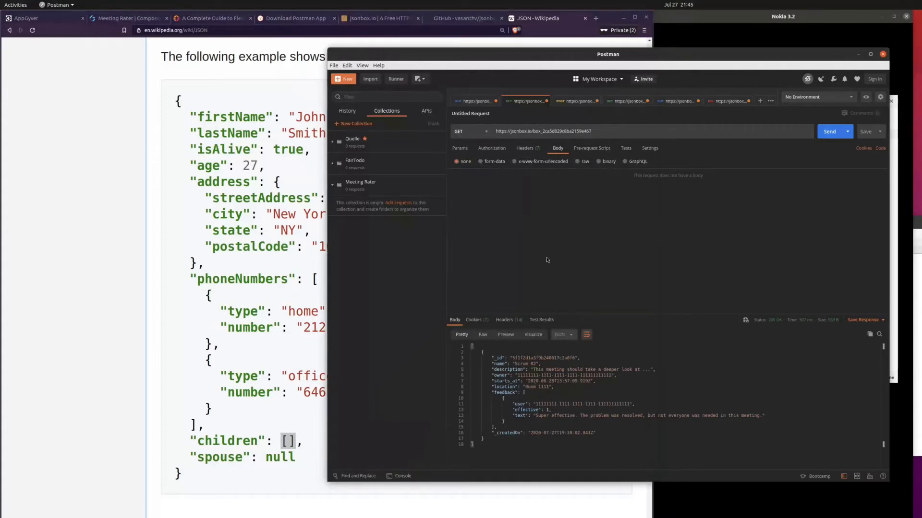
{"action": "left_click", "coordinate": [123, 19]}
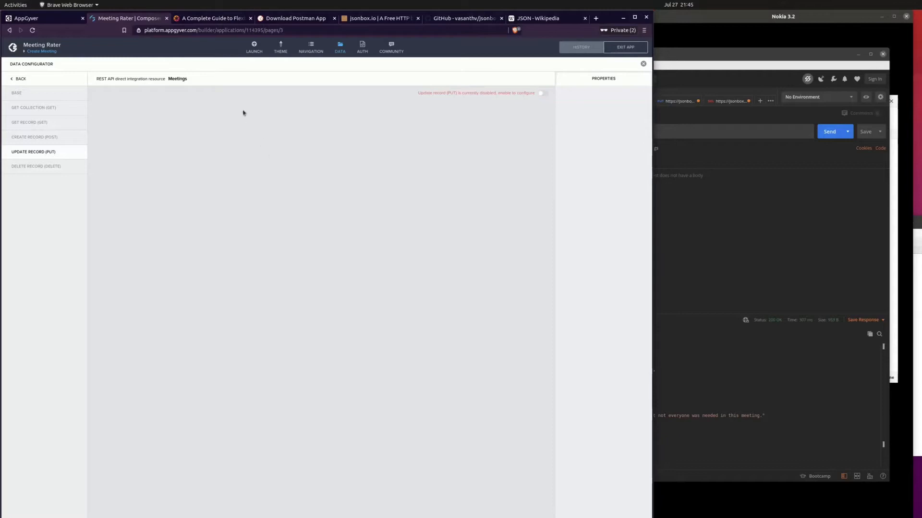
{"action": "left_click", "coordinate": [344, 44]}
{"action": "left_click", "coordinate": [343, 43]}
{"action": "left_click", "coordinate": [22, 79]}
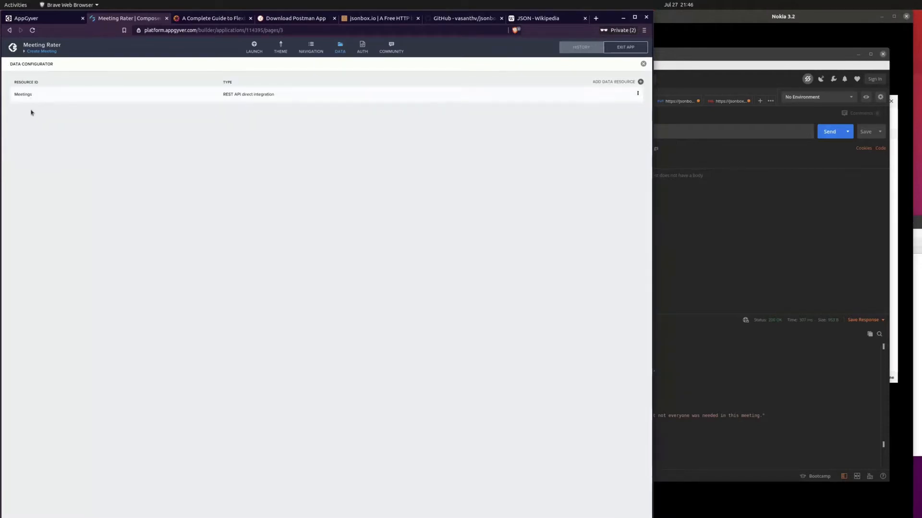
{"action": "left_click", "coordinate": [290, 100]}
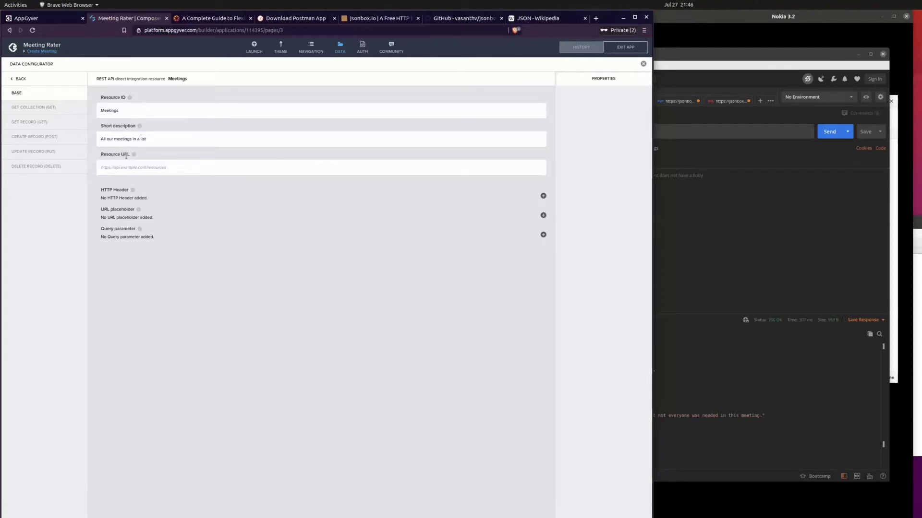
{"action": "left_click", "coordinate": [684, 131]}
{"action": "key", "text": "ctrl+c"}
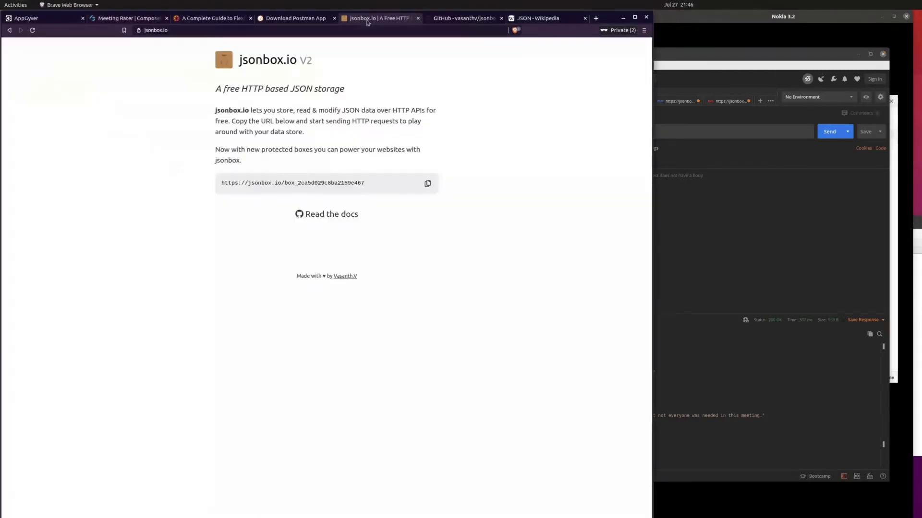
{"action": "left_click", "coordinate": [367, 20]}
{"action": "key", "text": "ctrl+shift+Tab"}
{"action": "key", "text": "ctrl+shift+Tab"}
{"action": "key", "text": "ctrl+shift+Tab"}
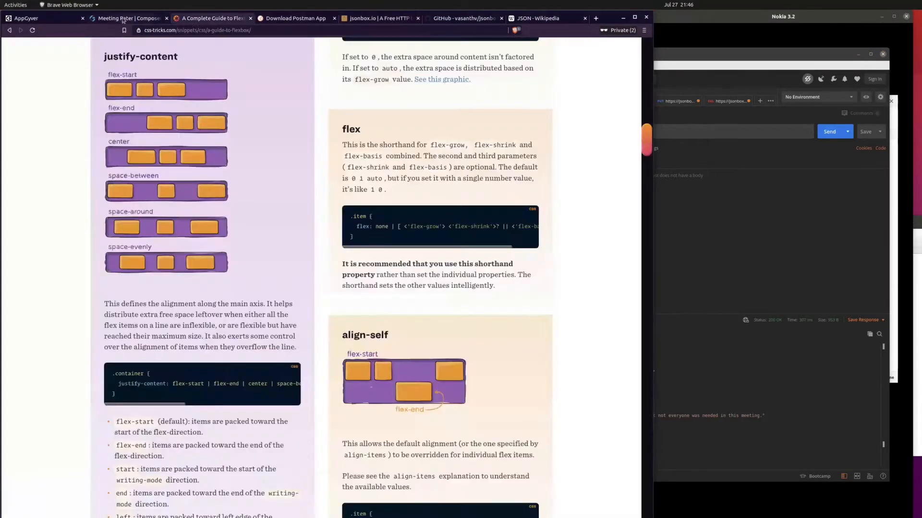
{"action": "left_click", "coordinate": [185, 169]}
{"action": "key", "text": "ctrl+v"}
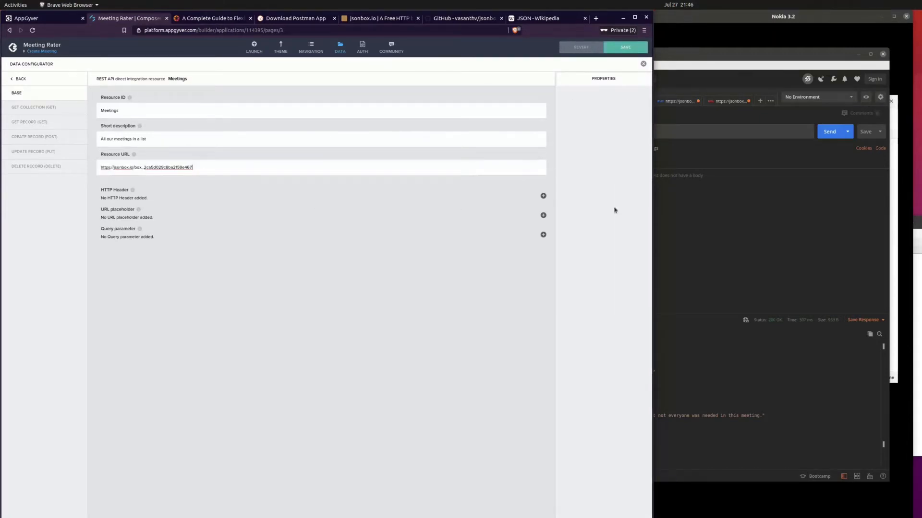
Step: Switch to Postman and copy the x-api-key value from the GET request's authorization settings
{"action": "left_click", "coordinate": [735, 243]}
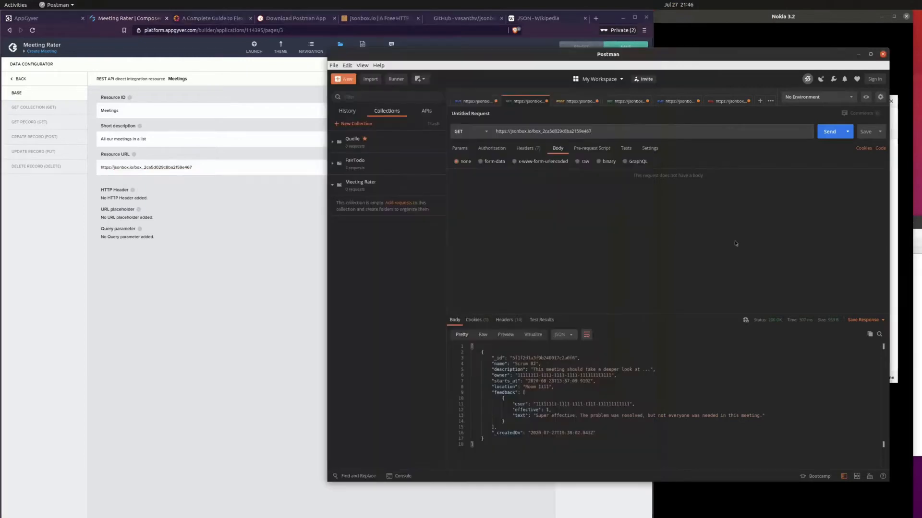
{"action": "left_click", "coordinate": [506, 149]}
{"action": "left_click", "coordinate": [508, 175]}
{"action": "left_click", "coordinate": [497, 208]}
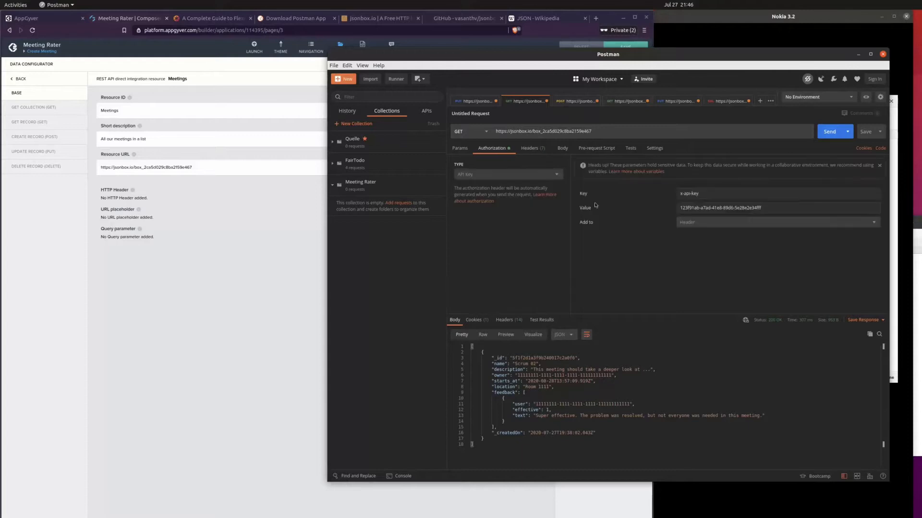
{"action": "triple_click", "coordinate": [738, 209]}
{"action": "key", "text": "ctrl+c"}
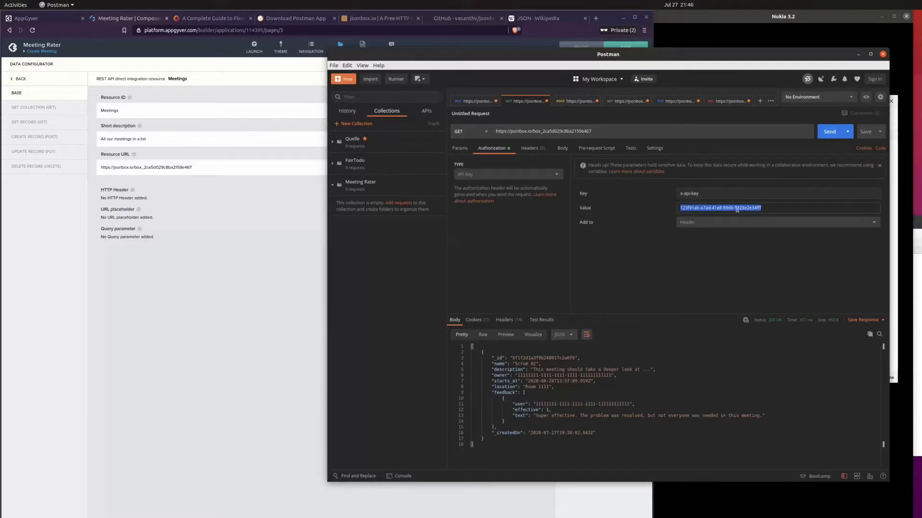
Step: Back in the Meetings base settings, add an HTTP header with the label api-key and the key x-api-key
{"action": "left_click", "coordinate": [255, 275]}
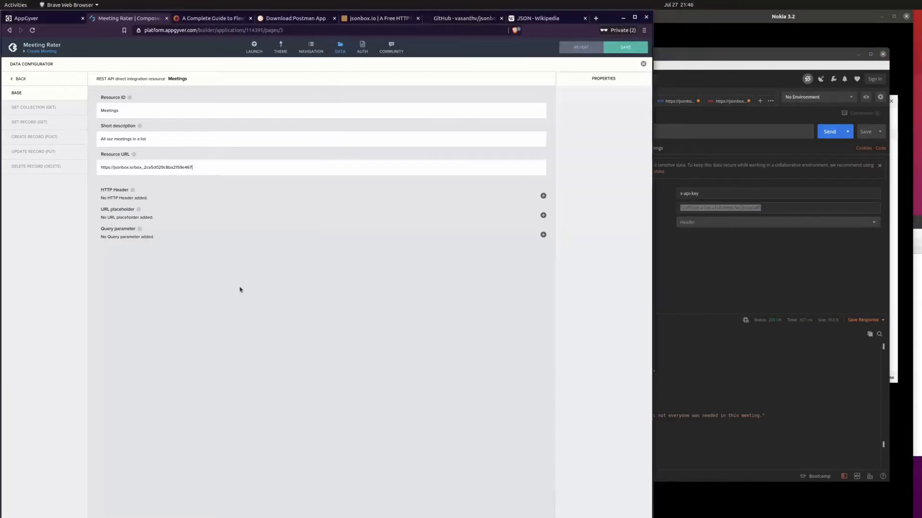
{"action": "left_click", "coordinate": [543, 196]}
{"action": "left_click", "coordinate": [583, 101]}
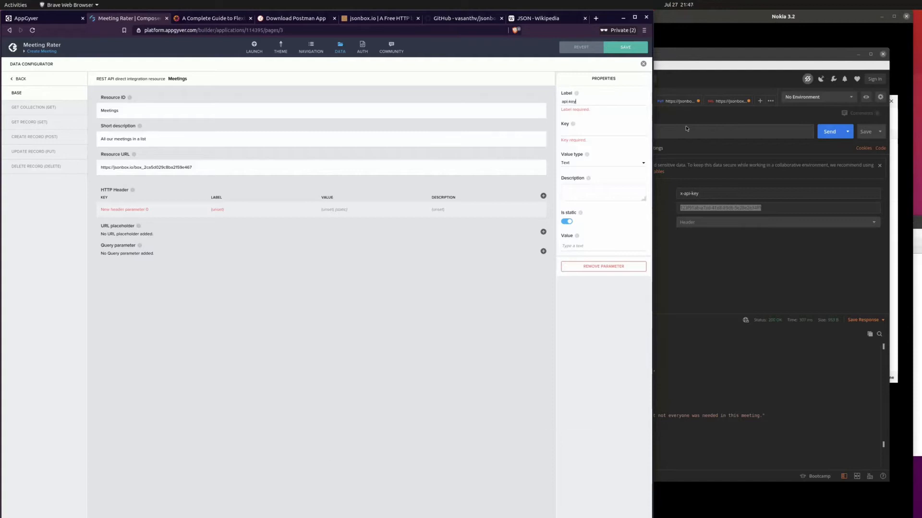
{"action": "left_click", "coordinate": [570, 124]}
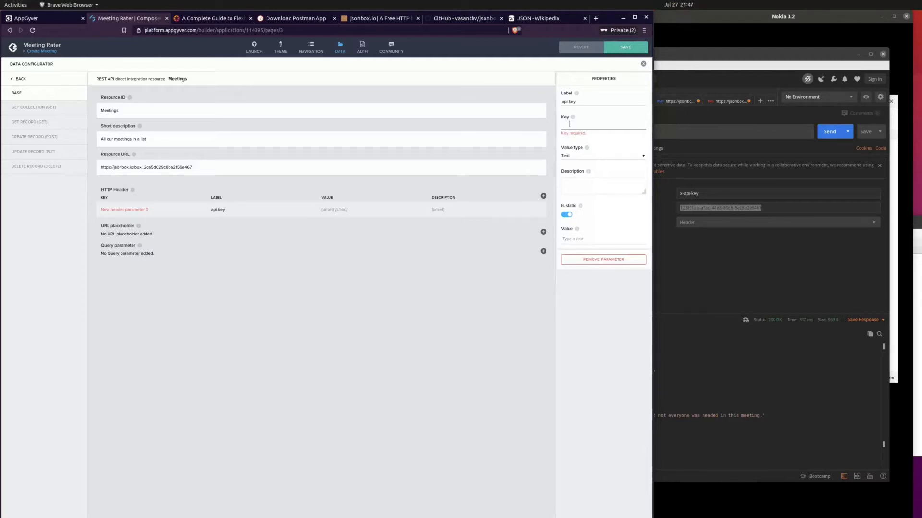
{"action": "type", "text": "x-a"}
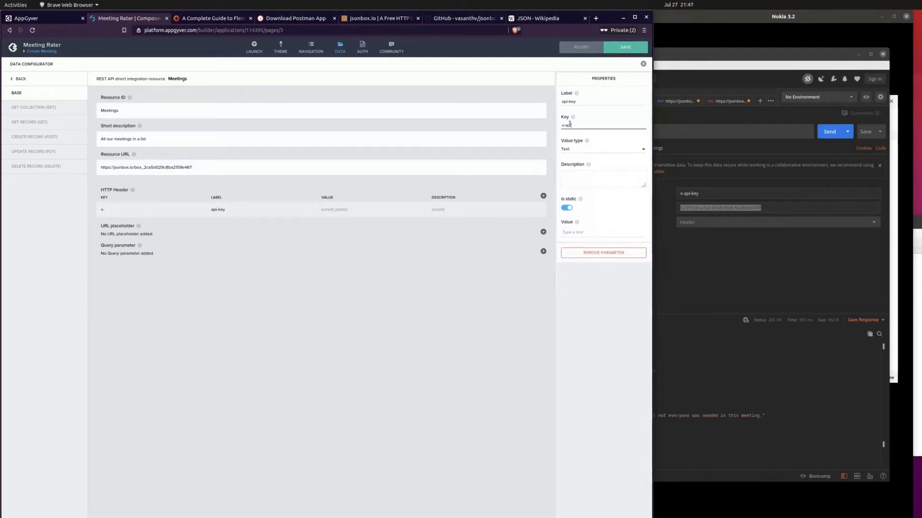
{"action": "type", "text": "pi-key"}
Step: Keep the header's value type as Text, paste the API key as its static value, and save the application
{"action": "left_click", "coordinate": [605, 150]}
{"action": "left_click", "coordinate": [604, 150]}
{"action": "left_click", "coordinate": [589, 233]}
{"action": "key", "text": "ctrl+v"}
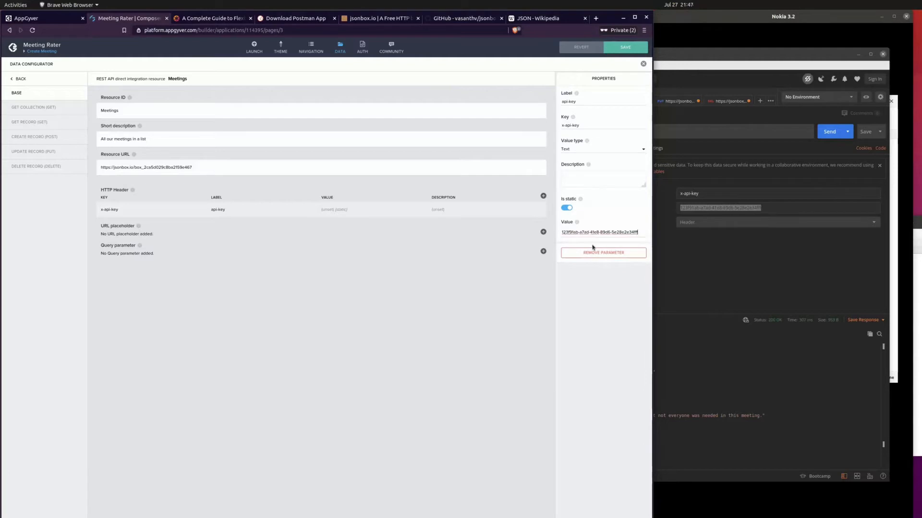
{"action": "left_click", "coordinate": [624, 47]}
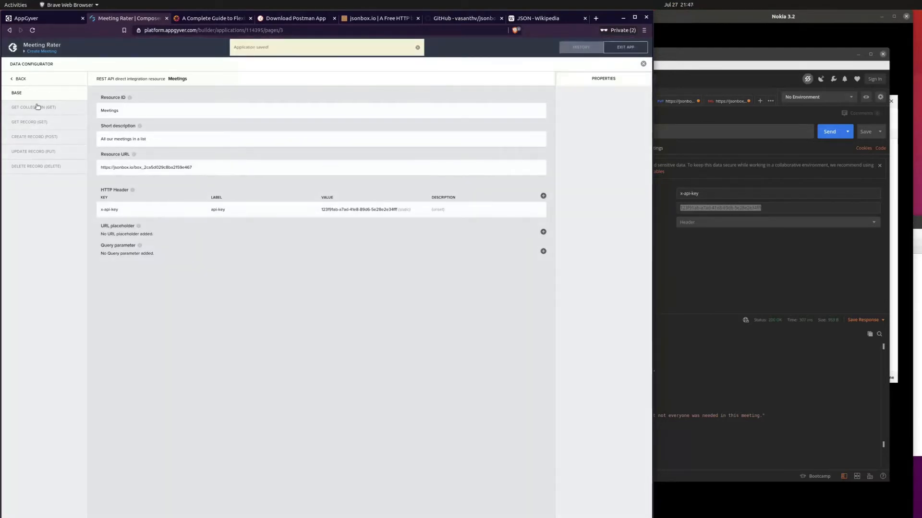
Step: Run a test of the Get Collection (GET) method, leaving its relative path and response key path empty
{"action": "left_click", "coordinate": [20, 111]}
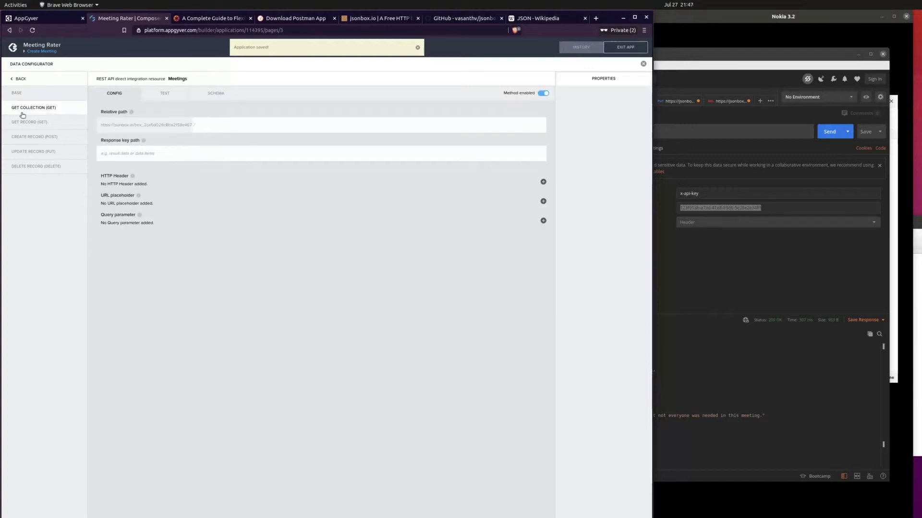
{"action": "left_click", "coordinate": [115, 155]}
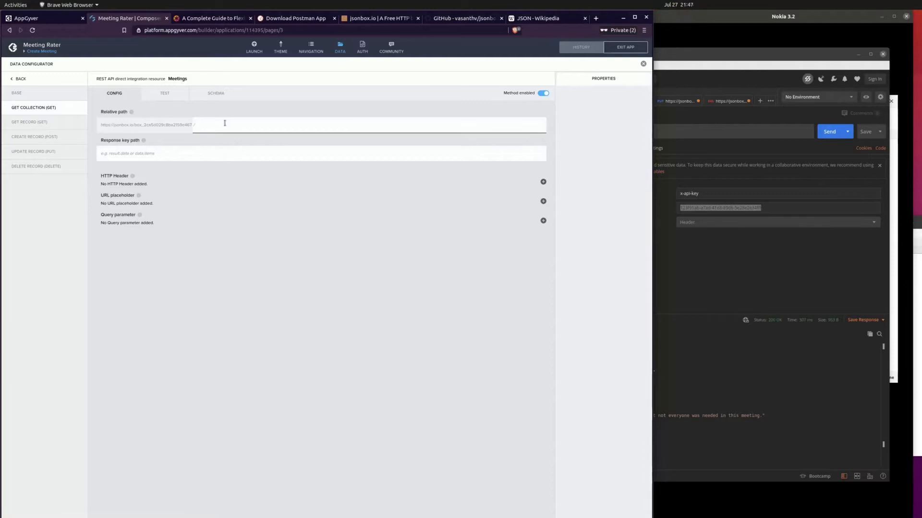
{"action": "left_click", "coordinate": [172, 97]}
{"action": "left_click", "coordinate": [162, 115]}
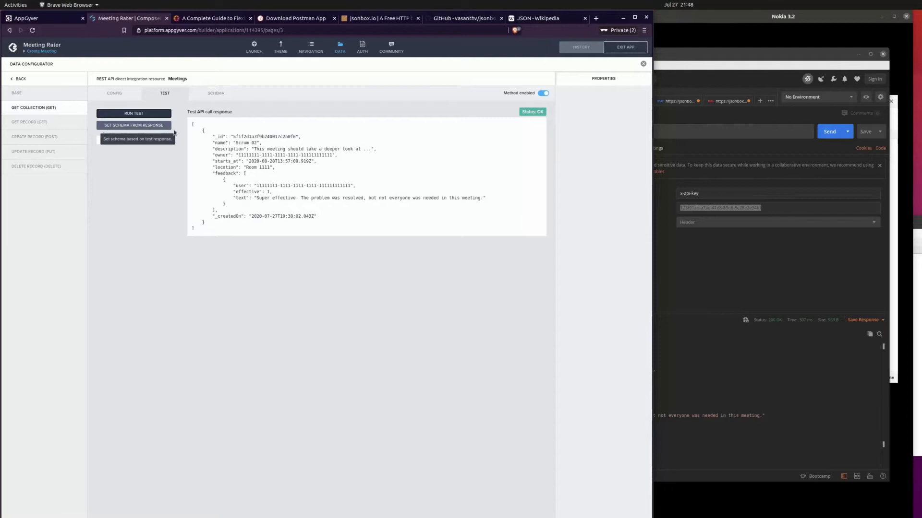
Step: Set the Get Collection schema from the test response and save the application
{"action": "left_click_drag", "start_coordinate": [198, 130], "coordinate": [248, 224]}
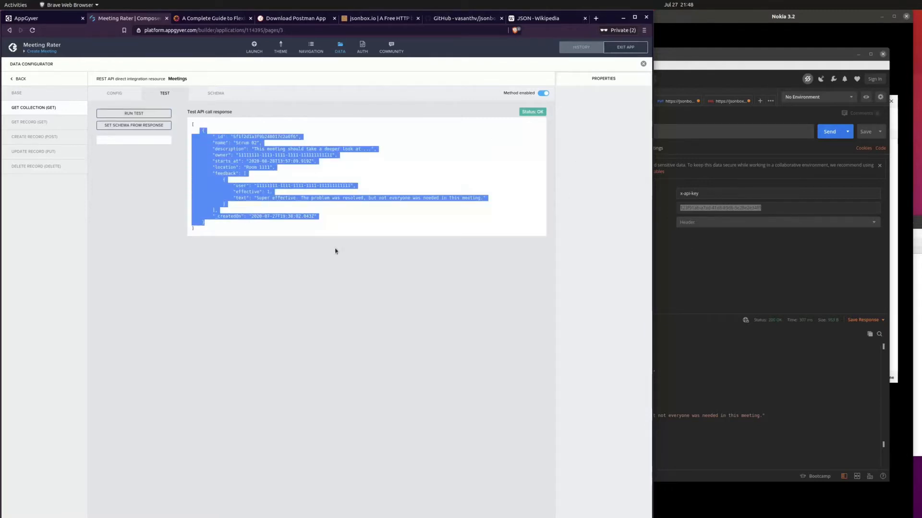
{"action": "left_click", "coordinate": [248, 195]}
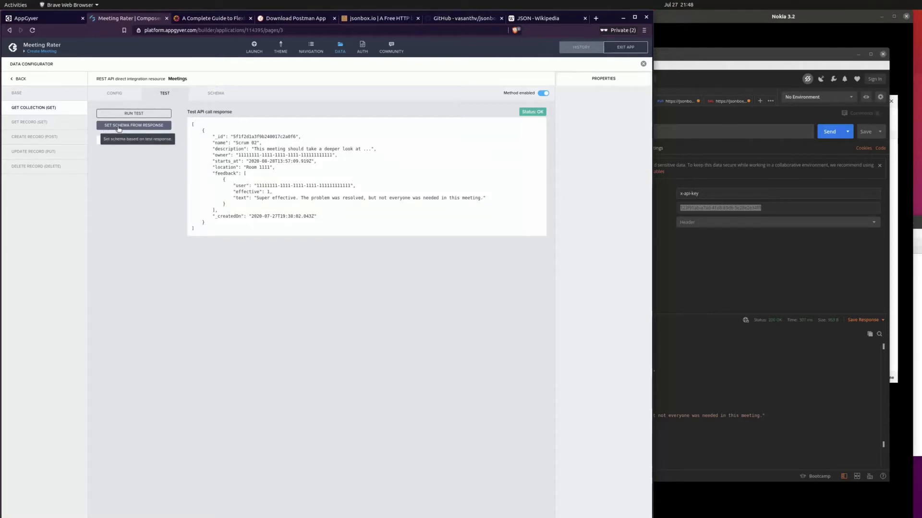
{"action": "left_click", "coordinate": [119, 127]}
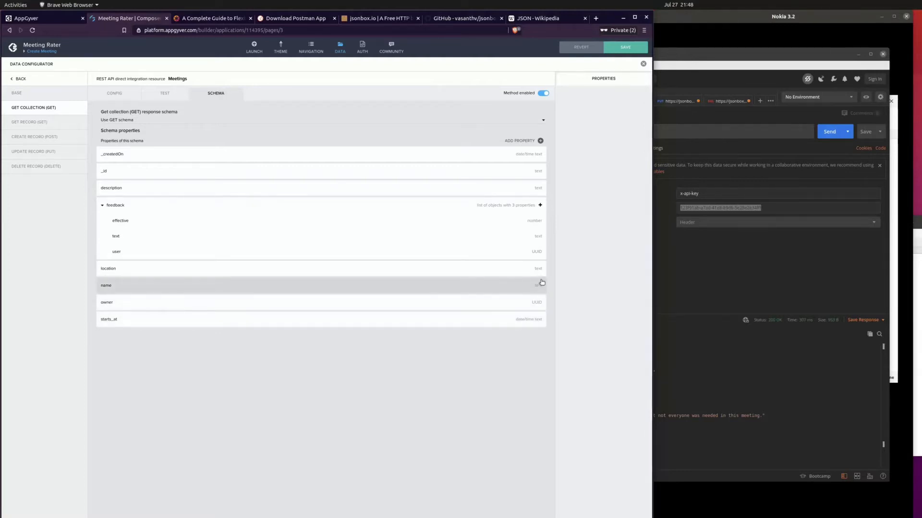
{"action": "left_click", "coordinate": [623, 50]}
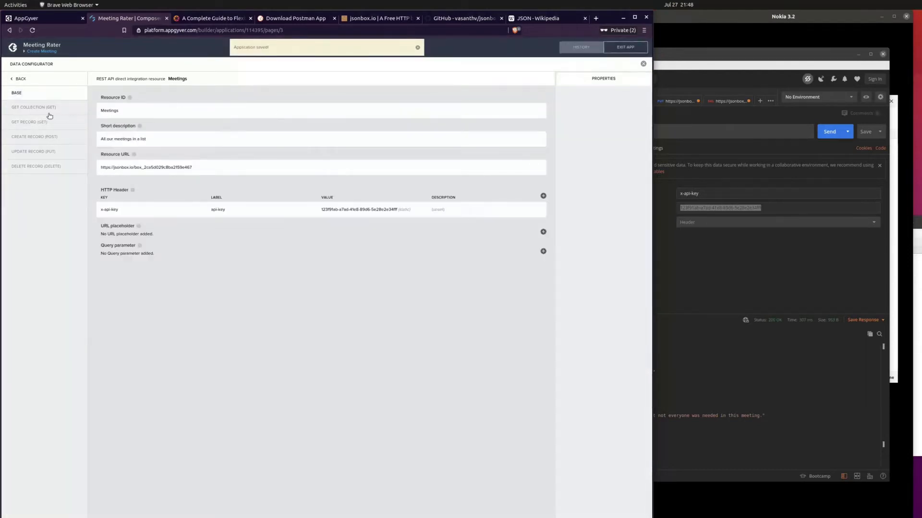
Step: Examine the Get Record (GET) configuration, focusing on the {id} placeholder in the relative path
{"action": "left_click", "coordinate": [35, 123]}
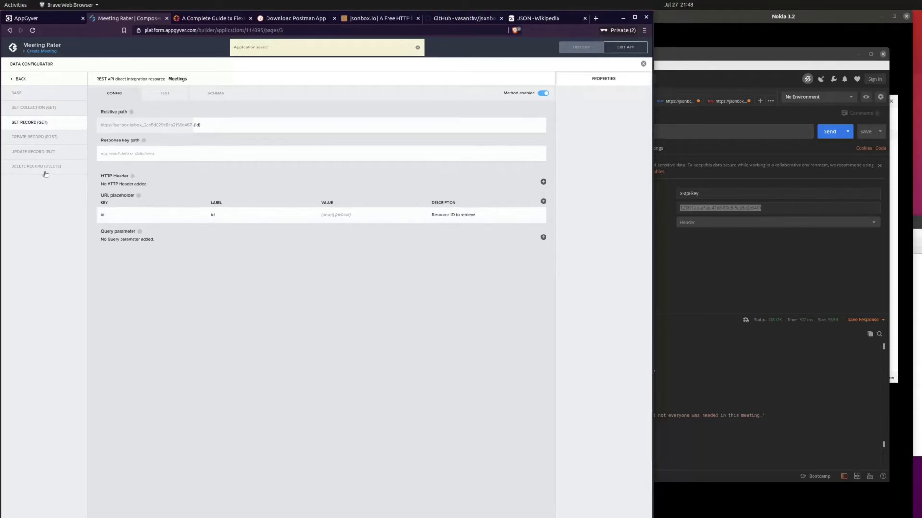
{"action": "left_click", "coordinate": [216, 127]}
{"action": "left_click", "coordinate": [281, 157]}
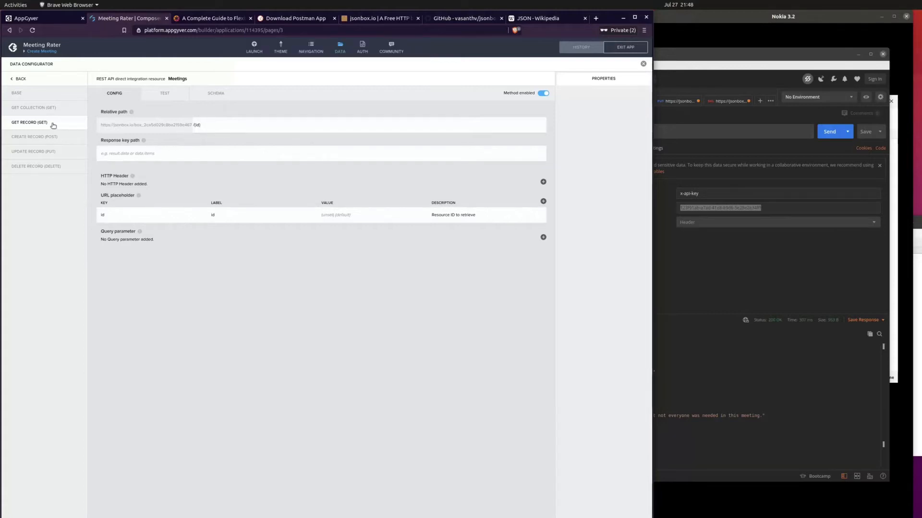
{"action": "left_click", "coordinate": [216, 124]}
{"action": "triple_click", "coordinate": [206, 125]}
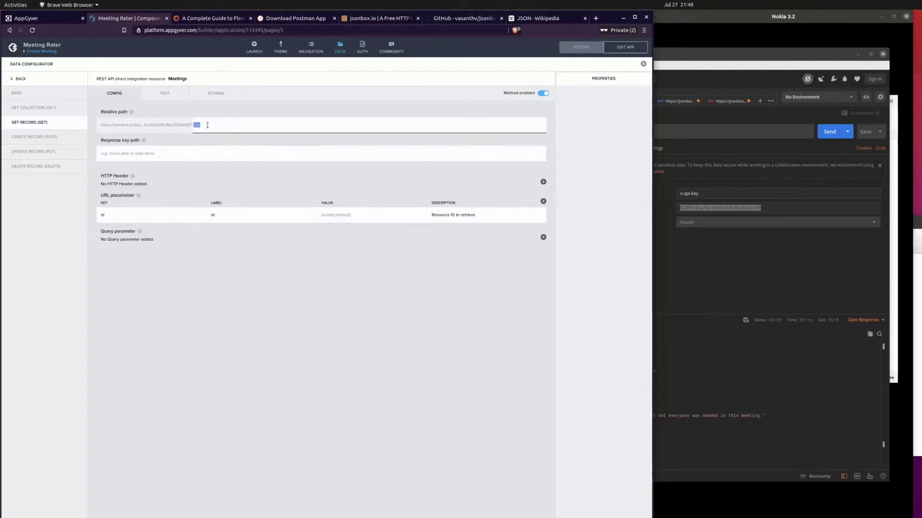
{"action": "left_click", "coordinate": [212, 127]}
{"action": "key", "text": "ctrl+plus"}
{"action": "key", "text": "ctrl+plus"}
{"action": "key", "text": "ctrl+plus"}
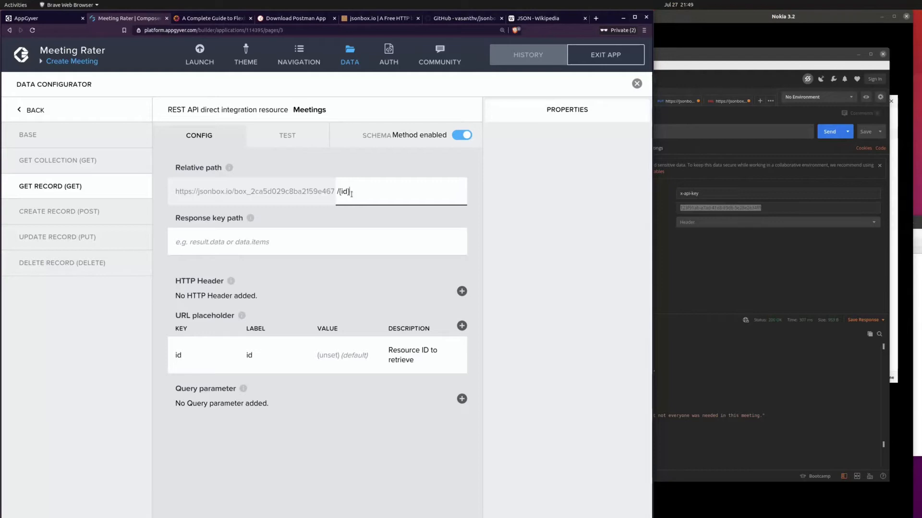
{"action": "left_click_drag", "start_coordinate": [350, 191], "coordinate": [340, 191]}
{"action": "left_click", "coordinate": [369, 194]}
{"action": "key", "text": "ctrl+minus"}
{"action": "key", "text": "ctrl+minus"}
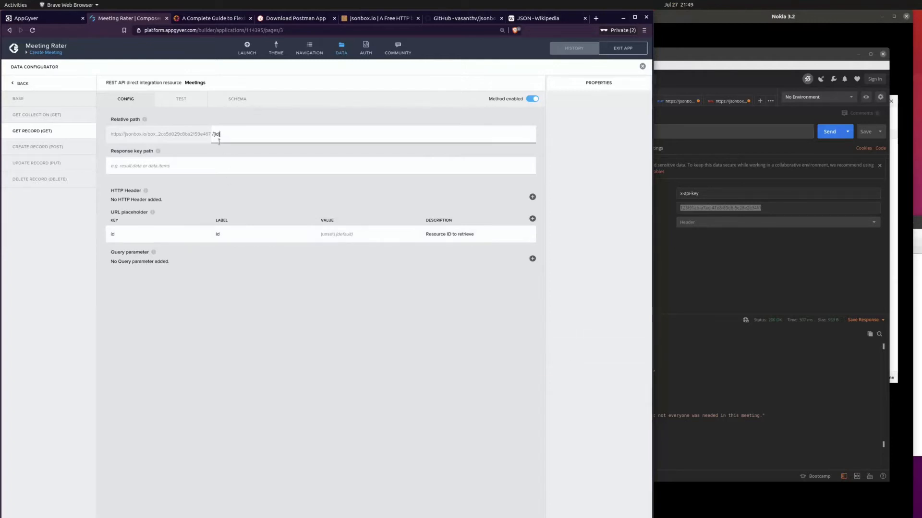
Step: Copy the _id value of the Scrum 02 record from the Postman response and return to the data configurator
{"action": "left_click", "coordinate": [705, 266]}
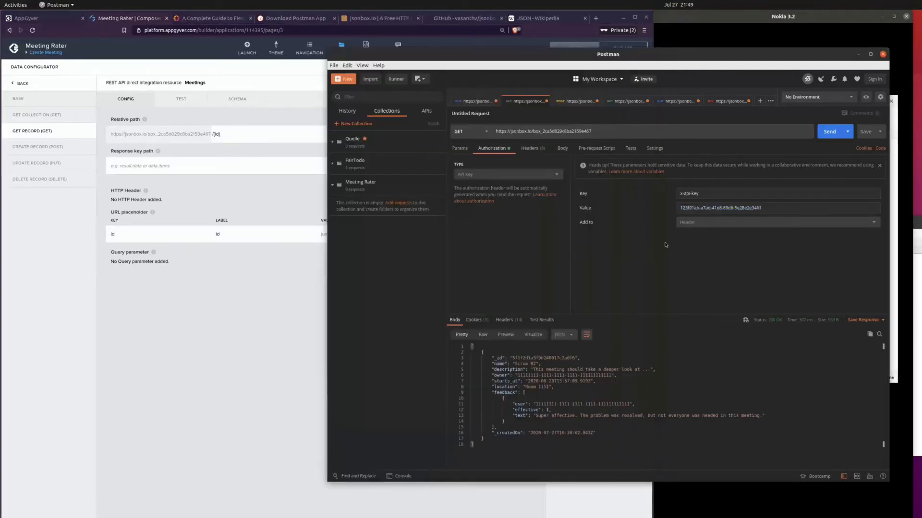
{"action": "left_click_drag", "start_coordinate": [512, 358], "coordinate": [575, 359]}
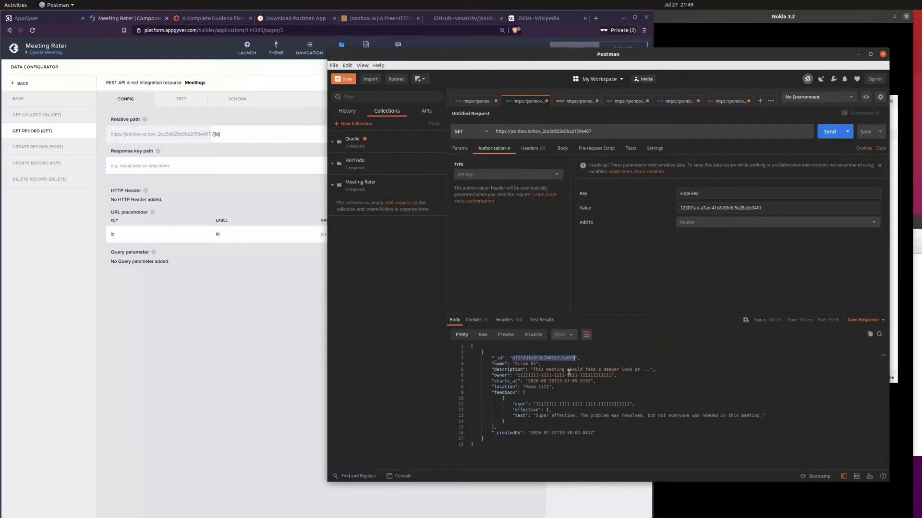
{"action": "left_click", "coordinate": [205, 348]}
Step: Test the Get Record (GET) method using the copied Scrum 02 record ID as the id parameter
{"action": "left_click", "coordinate": [177, 99]}
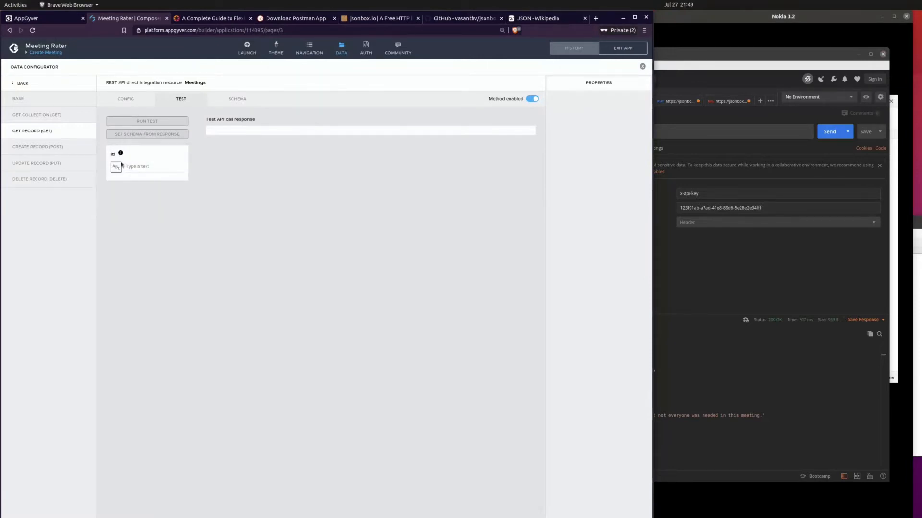
{"action": "left_click", "coordinate": [126, 100]}
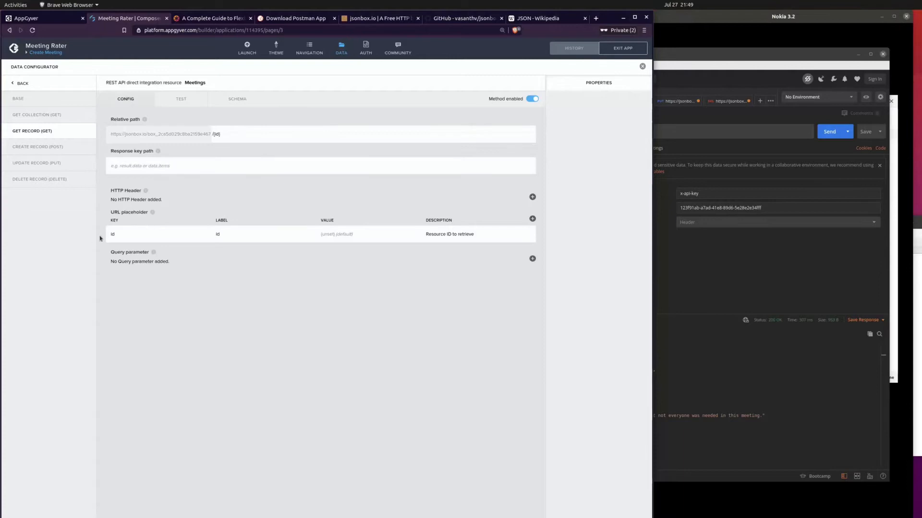
{"action": "left_click", "coordinate": [182, 99]}
{"action": "left_click", "coordinate": [154, 167]}
{"action": "type", "text": "5ff2d1a3f9b240017c2a0f6"}
{"action": "left_click", "coordinate": [156, 123]}
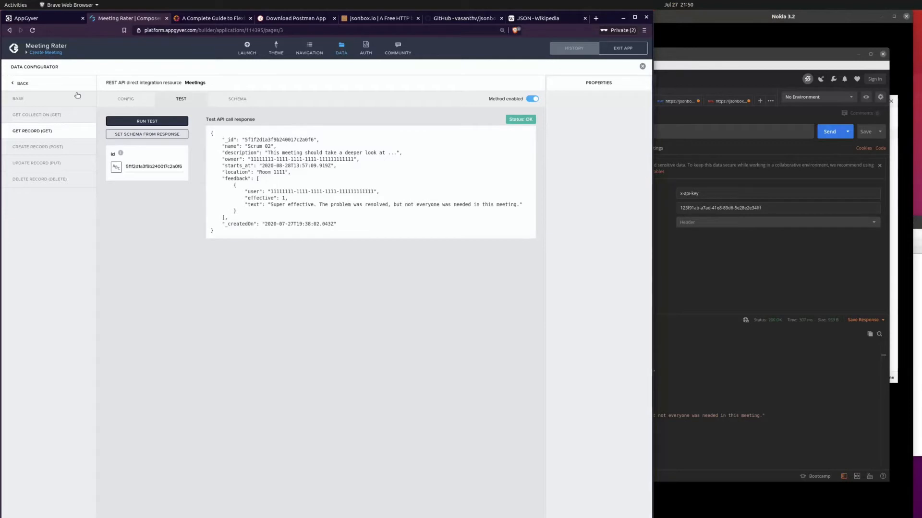
Step: Enable the Create Record (POST) method for the Meetings resource
{"action": "left_click", "coordinate": [41, 150]}
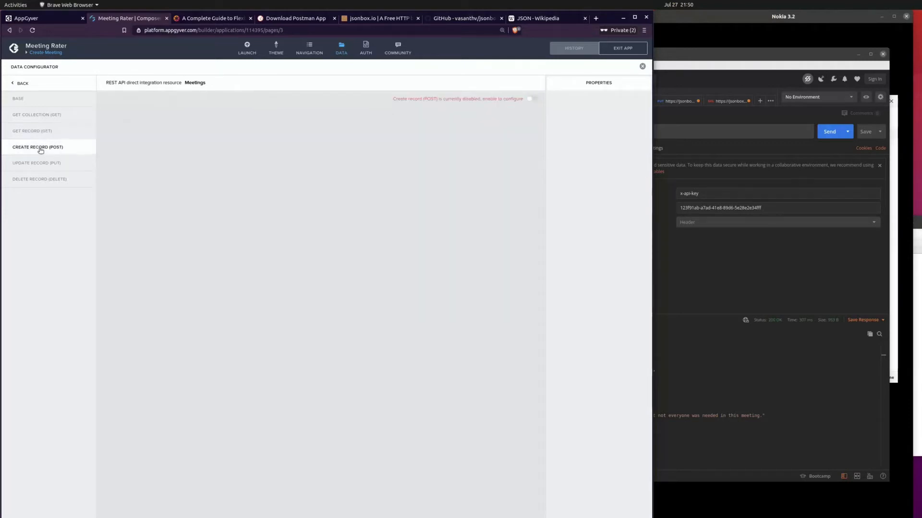
{"action": "left_click", "coordinate": [531, 99]}
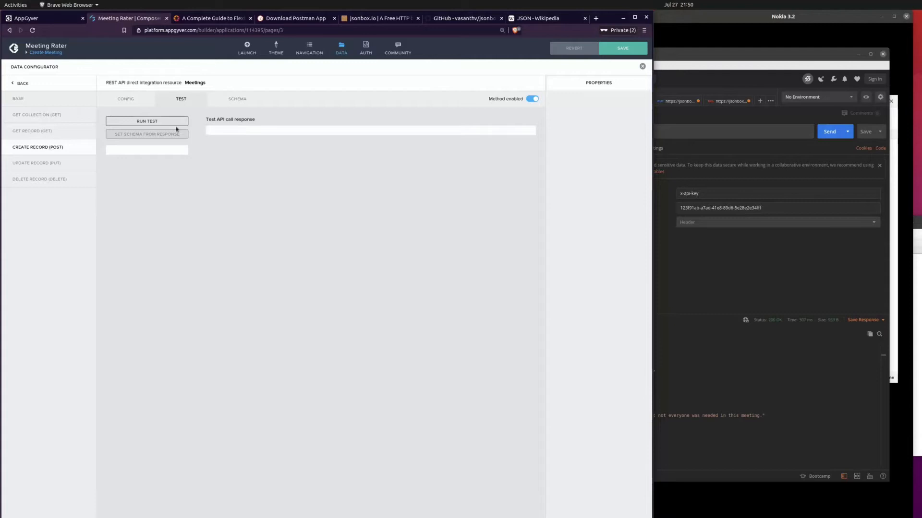
Step: Review the Create Record (POST) configuration, save the application and return to the Meetings base settings
{"action": "left_click", "coordinate": [140, 99]}
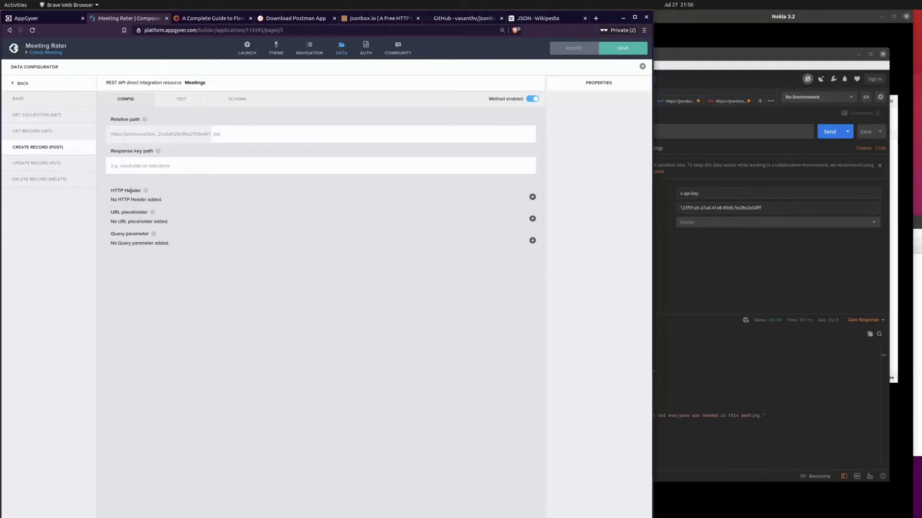
{"action": "left_click", "coordinate": [622, 48]}
{"action": "left_click", "coordinate": [18, 99]}
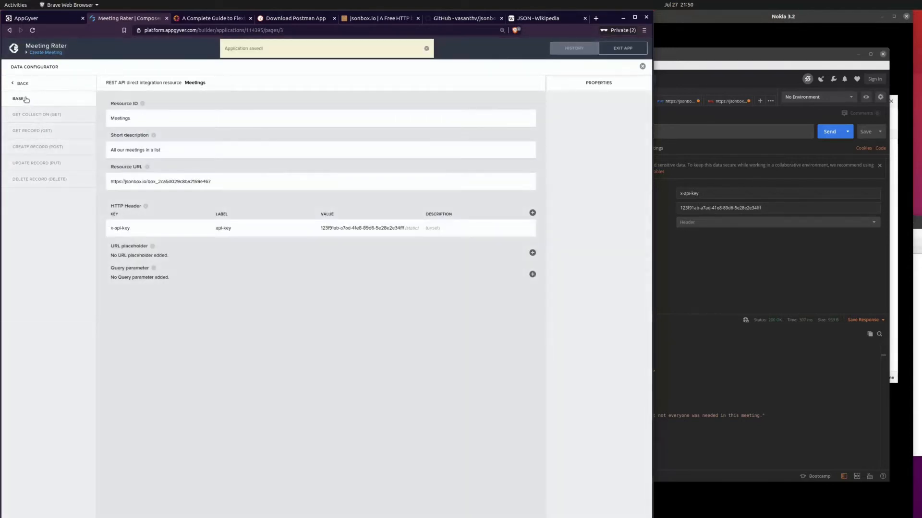
Step: Enable the Update Record (PUT) method for the Meetings resource and set its relative path to /{id}
{"action": "left_click", "coordinate": [57, 164]}
{"action": "left_click", "coordinate": [533, 99]}
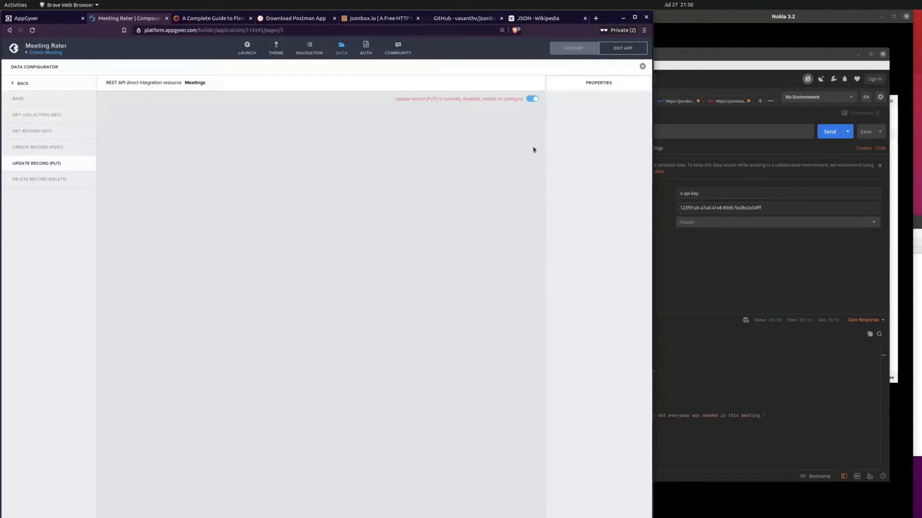
{"action": "left_click", "coordinate": [234, 138]}
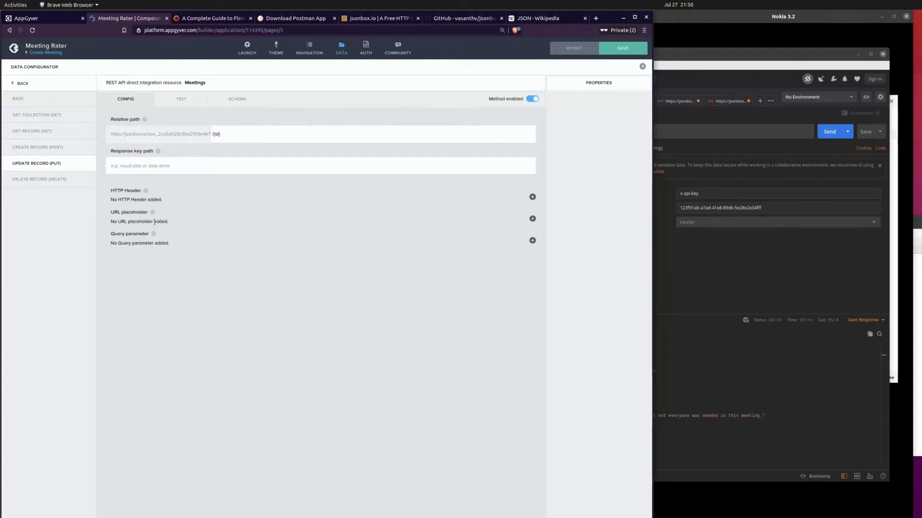
Step: Add a non-static, non-optional URL placeholder with label and key id to the Update Record (PUT) method and save the application
{"action": "left_click", "coordinate": [532, 218]}
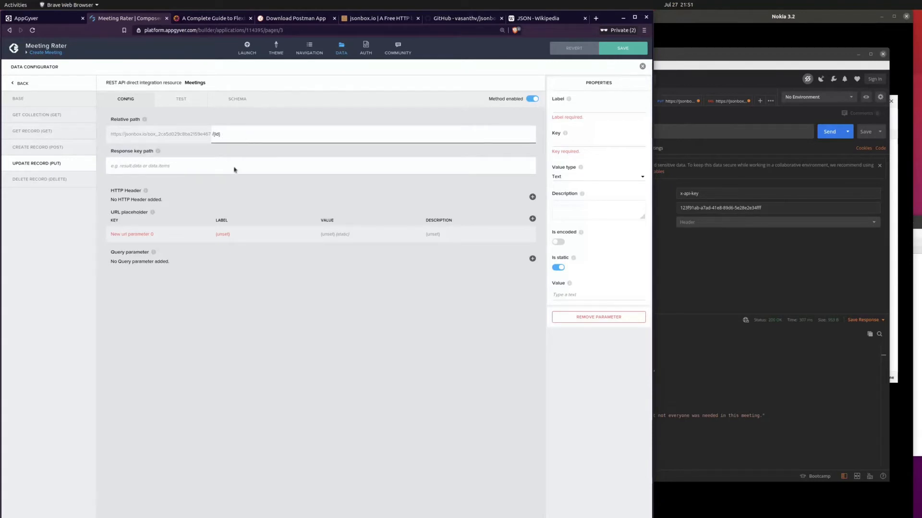
{"action": "left_click", "coordinate": [577, 111]}
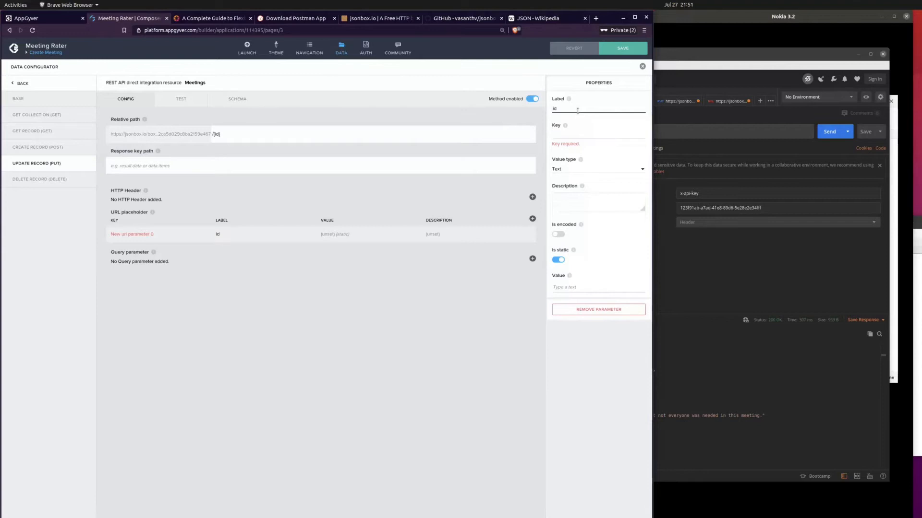
{"action": "type", "text": "id"}
{"action": "left_click", "coordinate": [215, 134]}
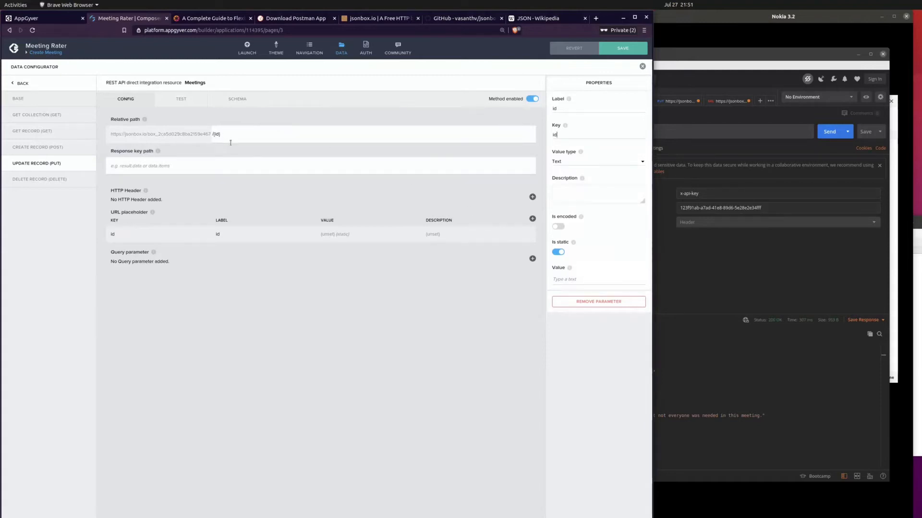
{"action": "left_click", "coordinate": [561, 253]}
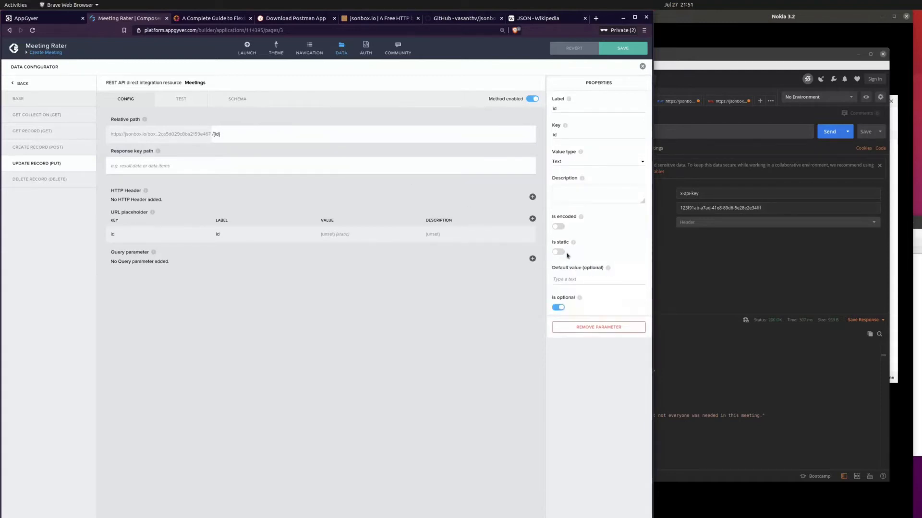
{"action": "left_click", "coordinate": [557, 308]}
{"action": "left_click", "coordinate": [623, 48]}
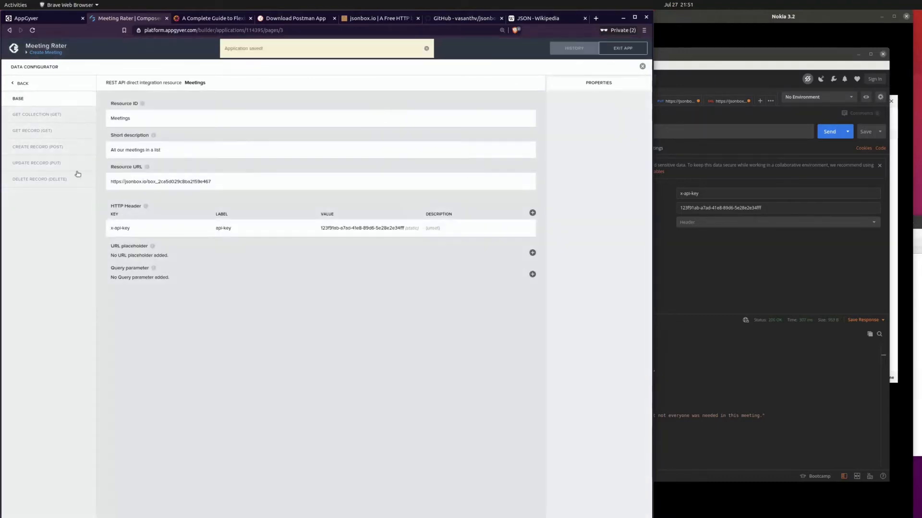
Step: Enable the Delete Record (DELETE) method for the Meetings resource and set its relative path to /{id}
{"action": "left_click", "coordinate": [32, 179]}
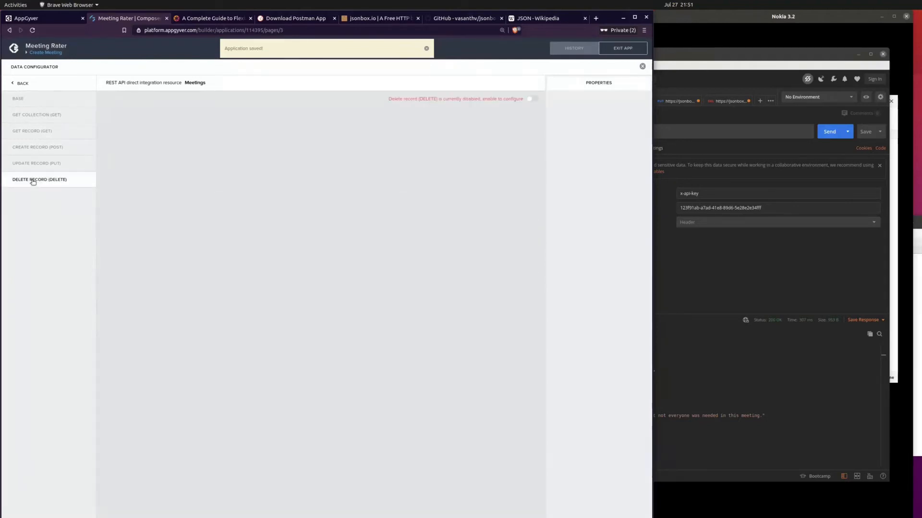
{"action": "left_click", "coordinate": [531, 98]}
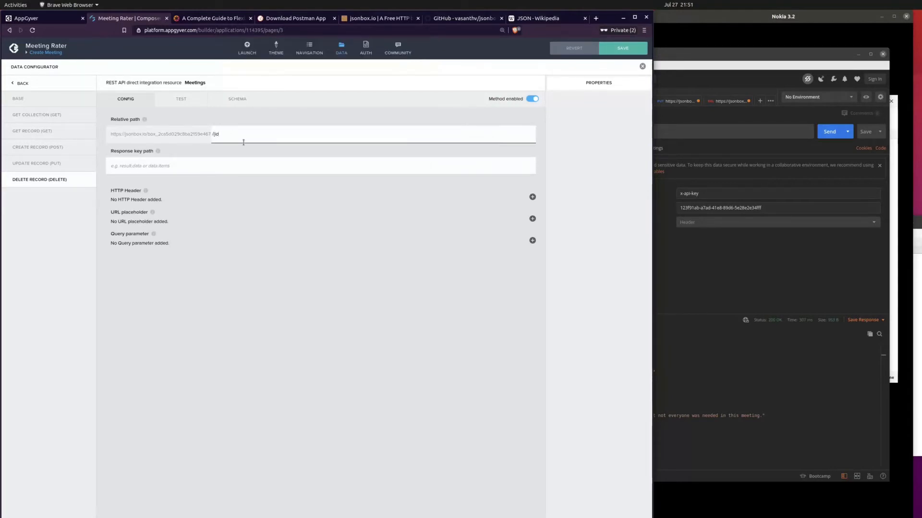
Step: Add a non-static, non-optional URL placeholder with label and key id to the Delete Record (DELETE) method and save the application
{"action": "left_click", "coordinate": [532, 218]}
{"action": "left_click", "coordinate": [582, 105]}
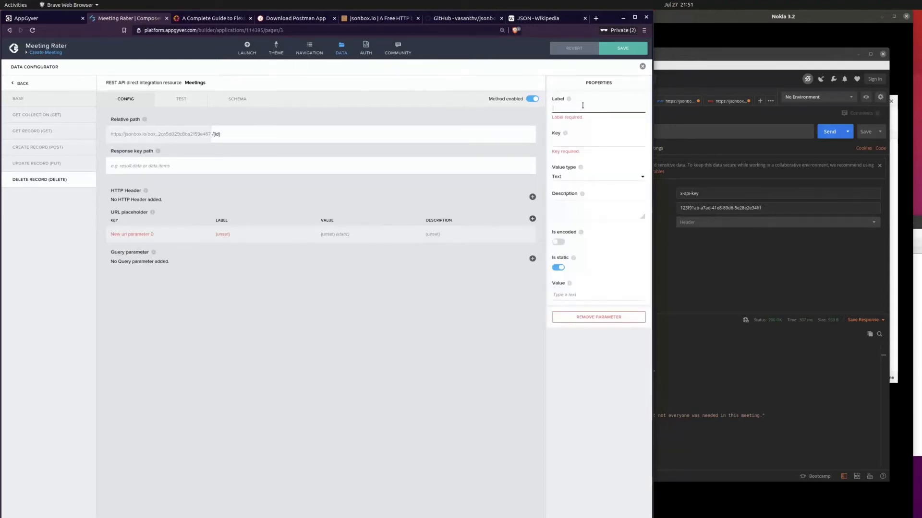
{"action": "type", "text": "id"}
{"action": "key", "text": "Tab"}
{"action": "type", "text": "id"}
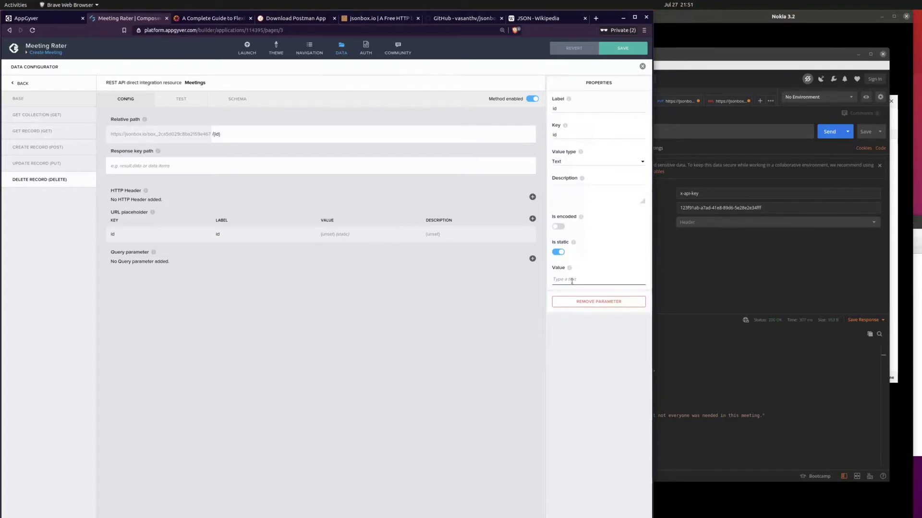
{"action": "left_click", "coordinate": [558, 252]}
{"action": "left_click", "coordinate": [562, 307]}
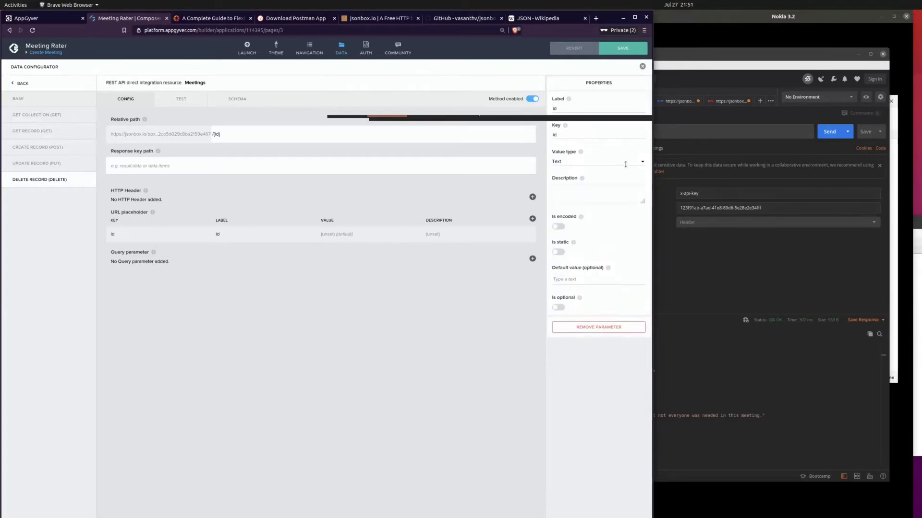
{"action": "left_click", "coordinate": [630, 49]}
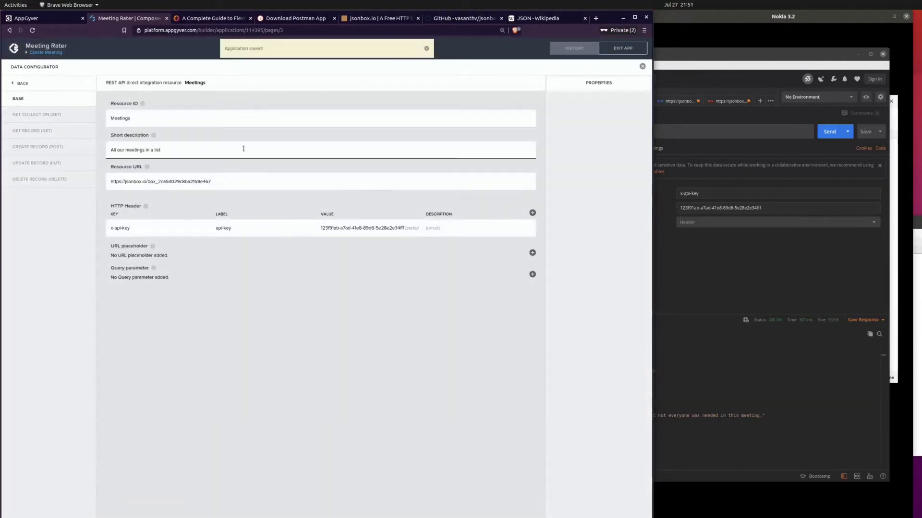
{"action": "left_click", "coordinate": [426, 48]}
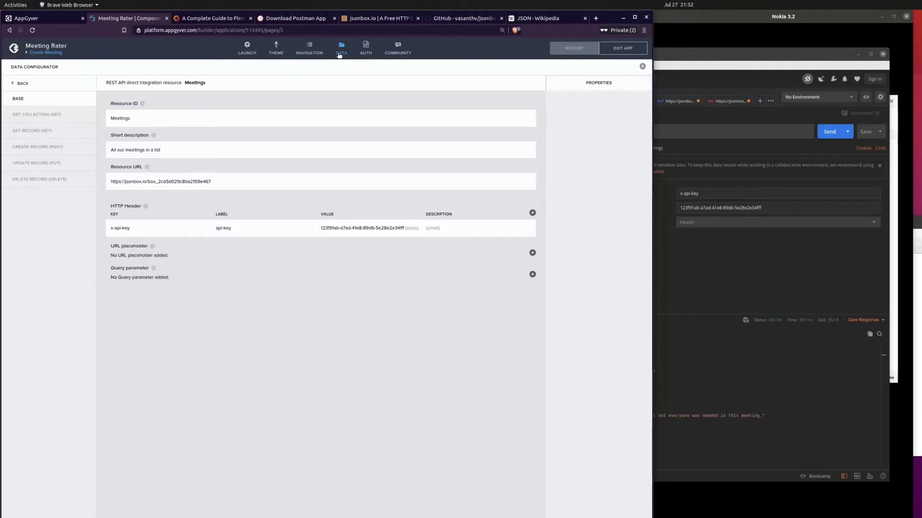
Step: Leave the data configurator and open the Landing Page for editing
{"action": "left_click", "coordinate": [340, 54]}
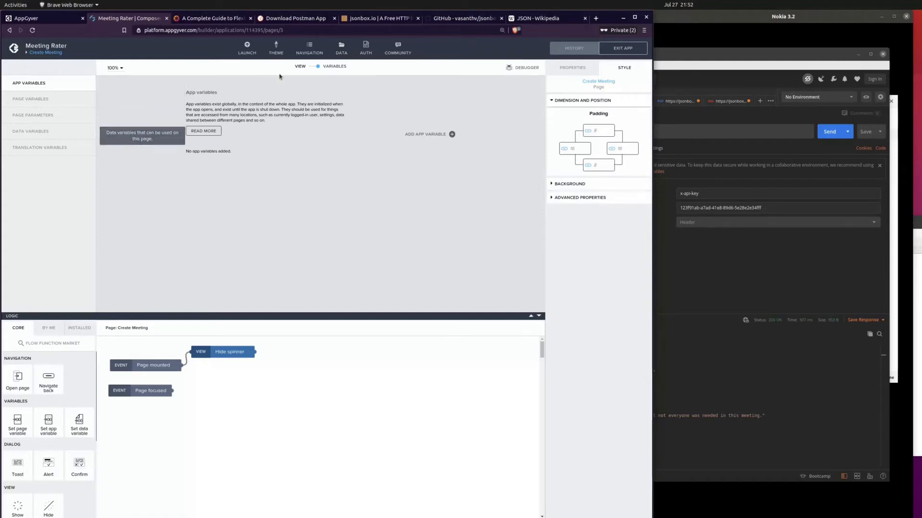
{"action": "left_click", "coordinate": [313, 68]}
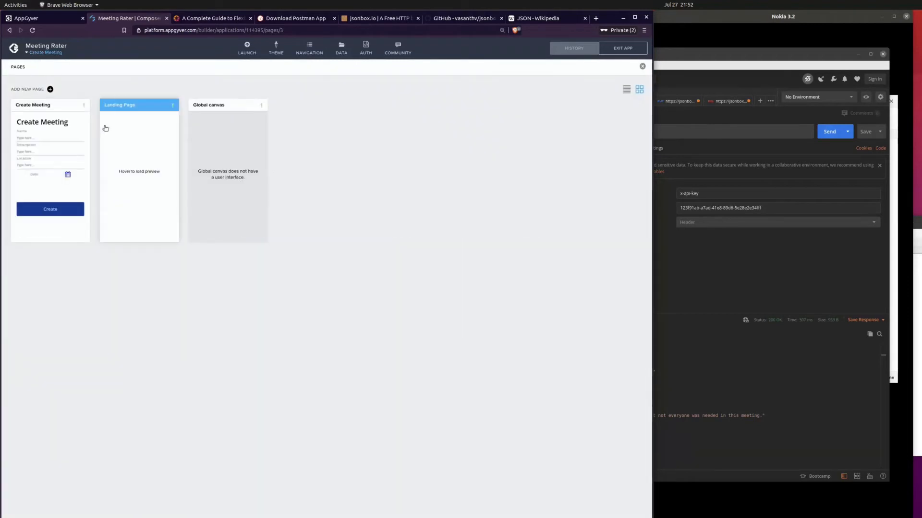
{"action": "left_click", "coordinate": [120, 133]}
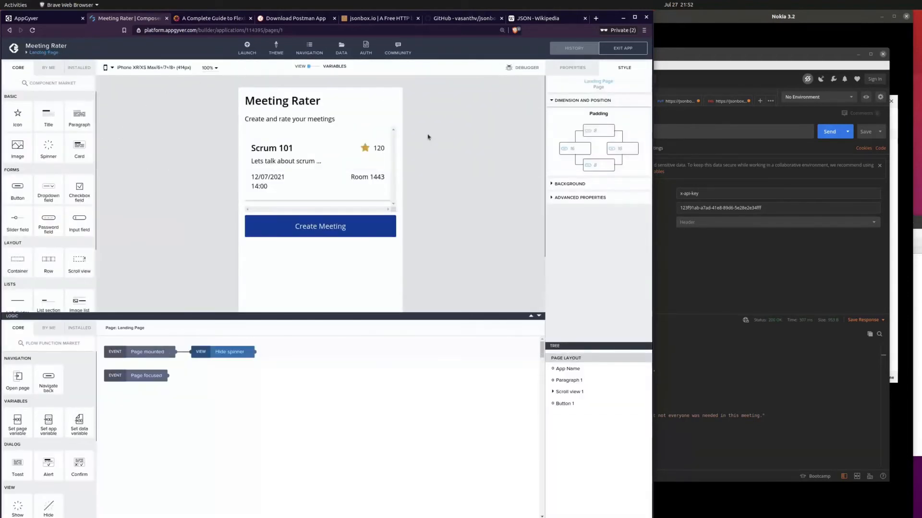
Step: Add a data variable from the Meetings resource to the Landing Page as a collection of data records and save the application
{"action": "left_click", "coordinate": [309, 67]}
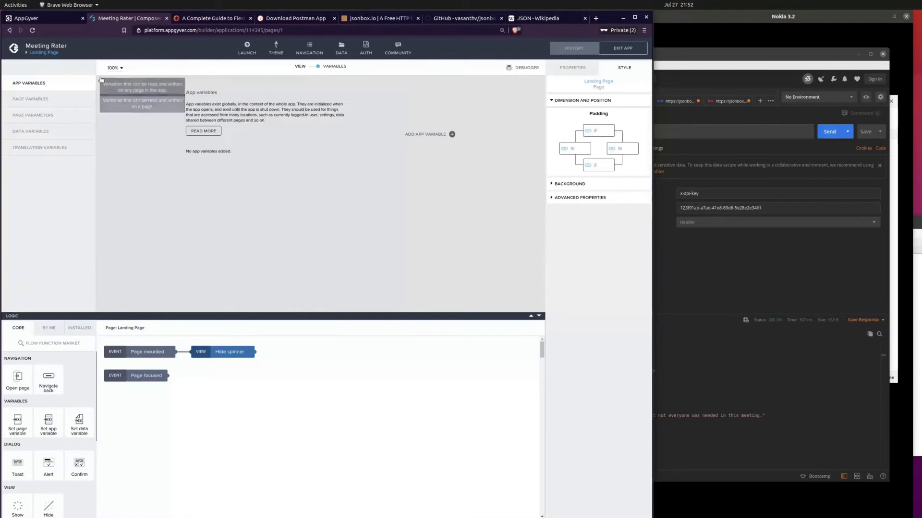
{"action": "left_click", "coordinate": [318, 67]}
{"action": "left_click", "coordinate": [317, 67]}
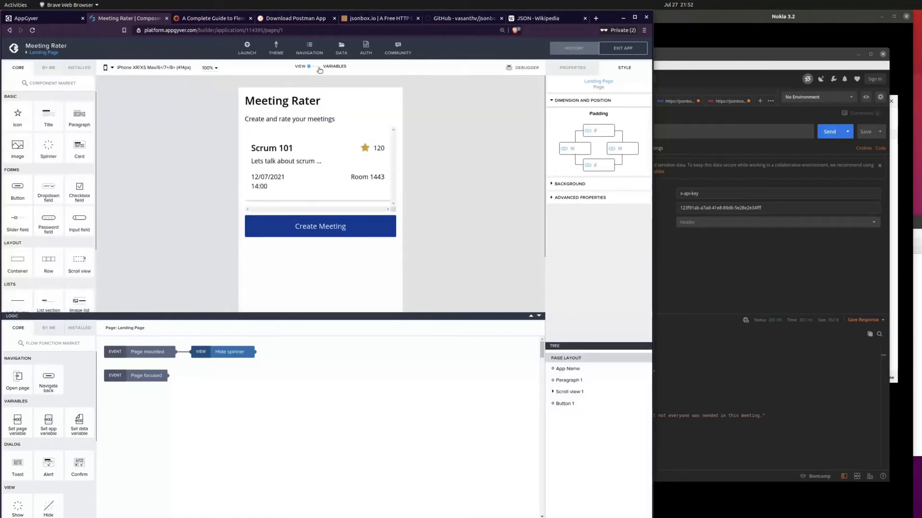
{"action": "left_click", "coordinate": [45, 133]}
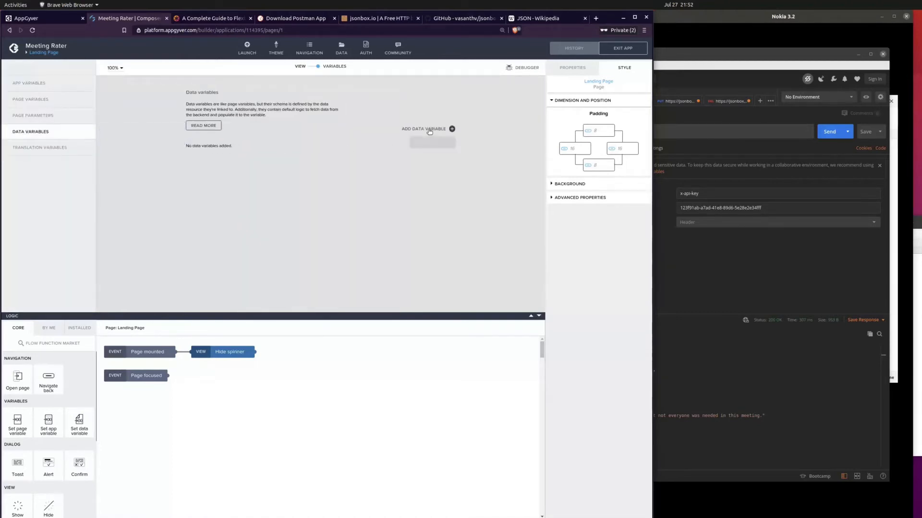
{"action": "left_click", "coordinate": [432, 128]}
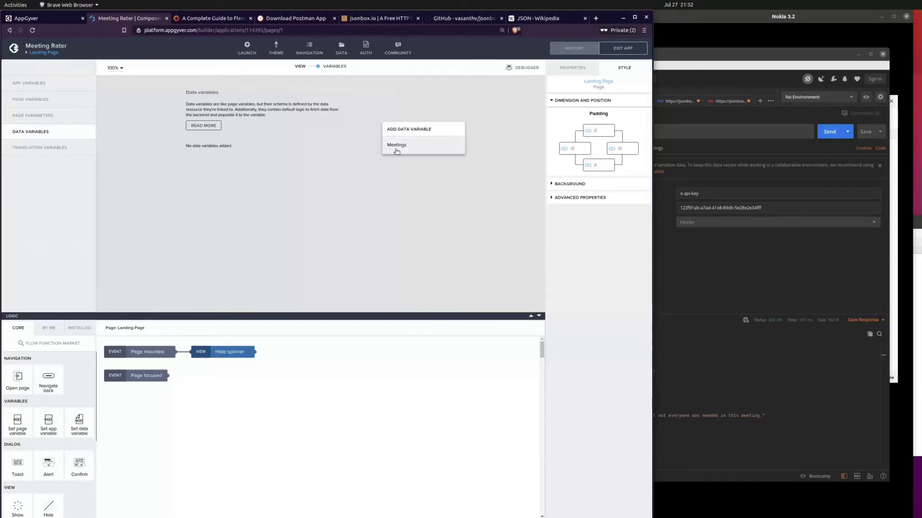
{"action": "left_click", "coordinate": [395, 148]}
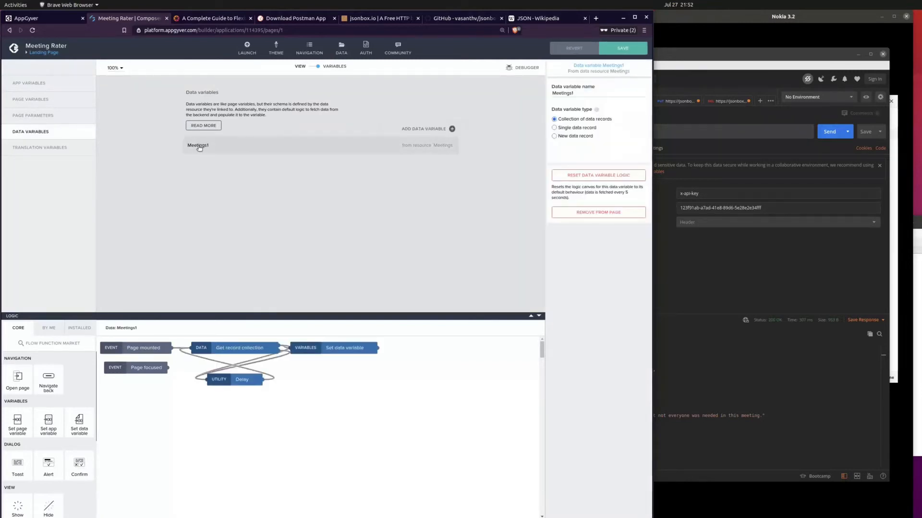
{"action": "left_click", "coordinate": [576, 95]}
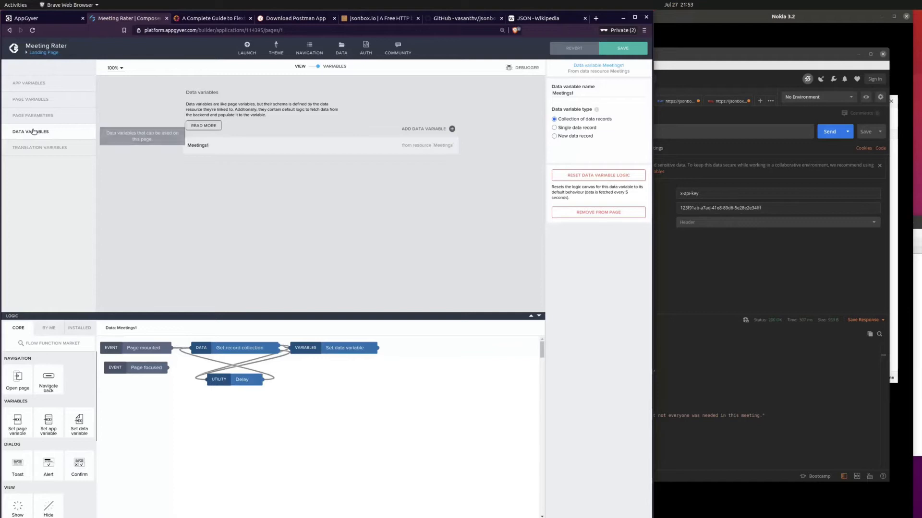
{"action": "left_click", "coordinate": [625, 51]}
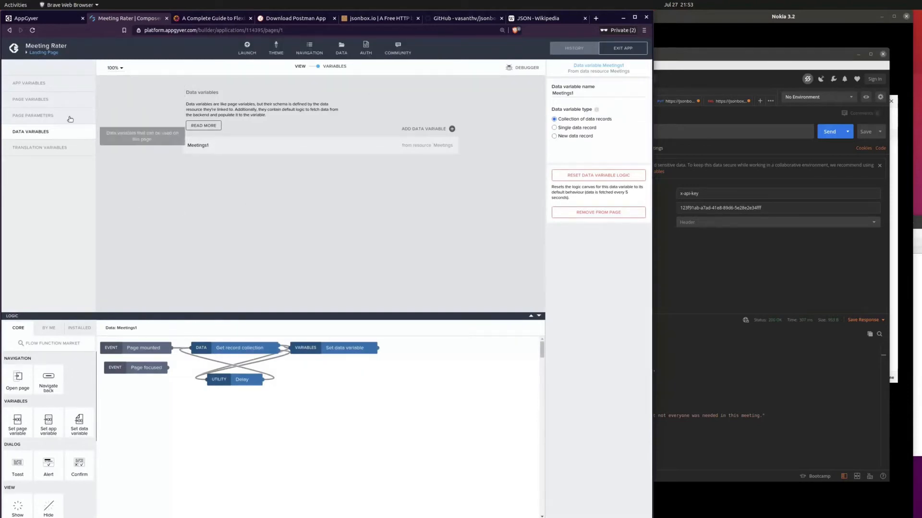
Step: Compare the variables of the Landing Page with those of the Create Meeting page, and return to the Landing Page
{"action": "left_click", "coordinate": [45, 106]}
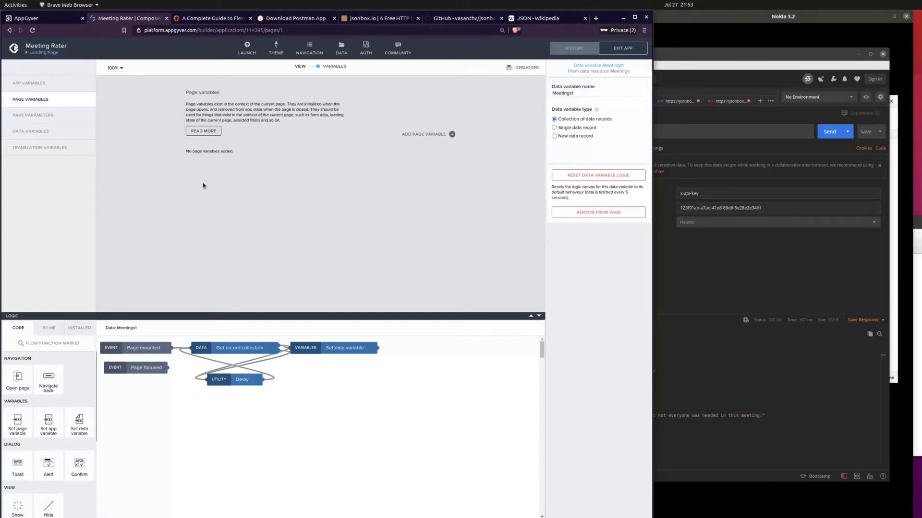
{"action": "left_click", "coordinate": [55, 117]}
{"action": "left_click", "coordinate": [57, 133]}
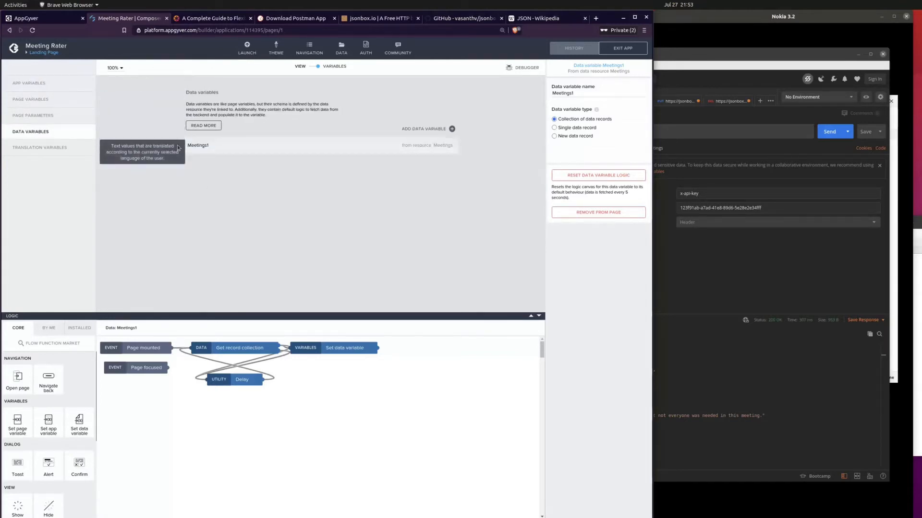
{"action": "left_click", "coordinate": [46, 53]}
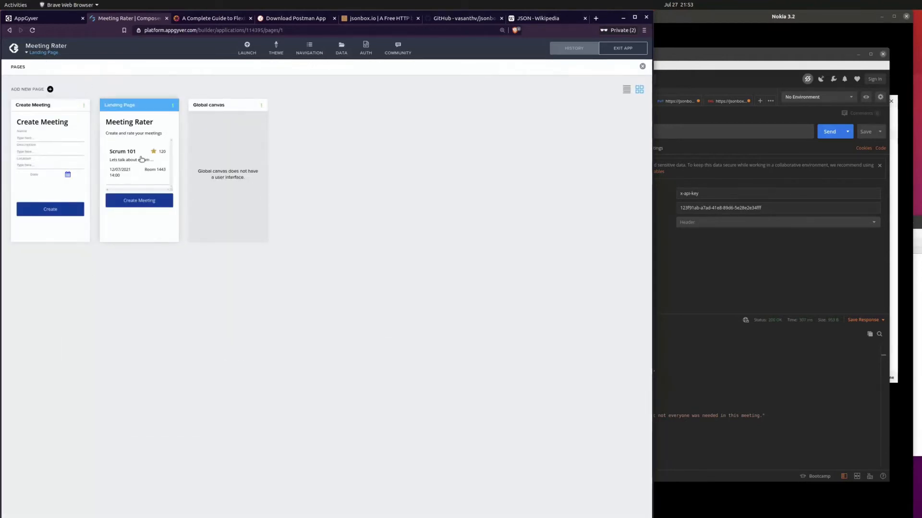
{"action": "left_click", "coordinate": [43, 147]}
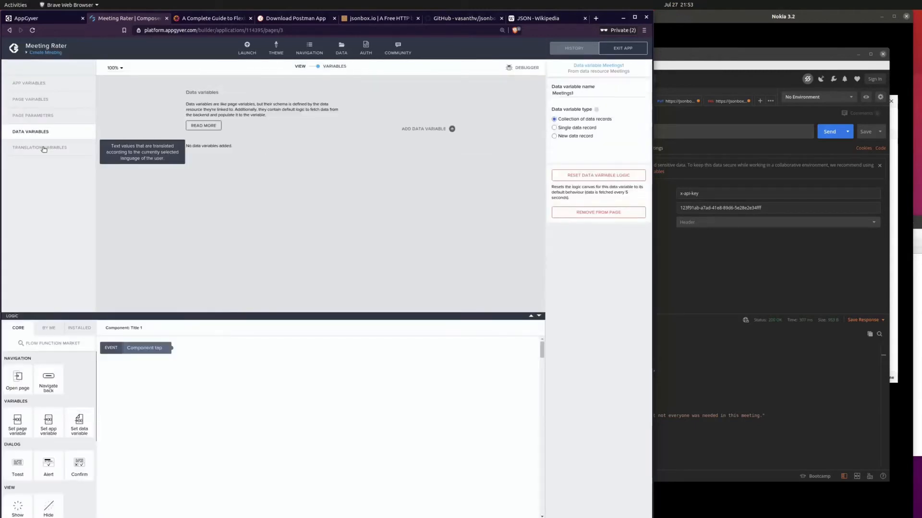
{"action": "left_click", "coordinate": [48, 54]}
{"action": "left_click", "coordinate": [111, 127]}
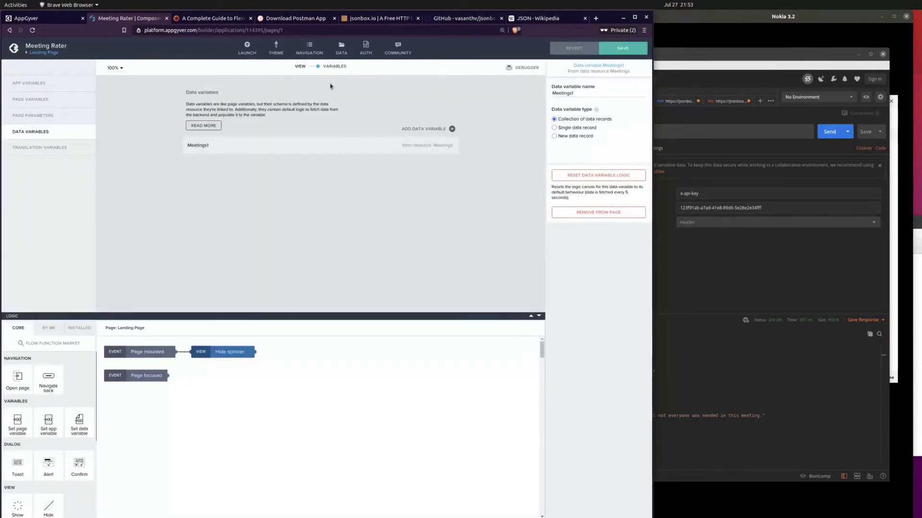
Step: Repeat the card inside the Landing Page's scroll view with the data variable Meetings1
{"action": "left_click", "coordinate": [316, 68]}
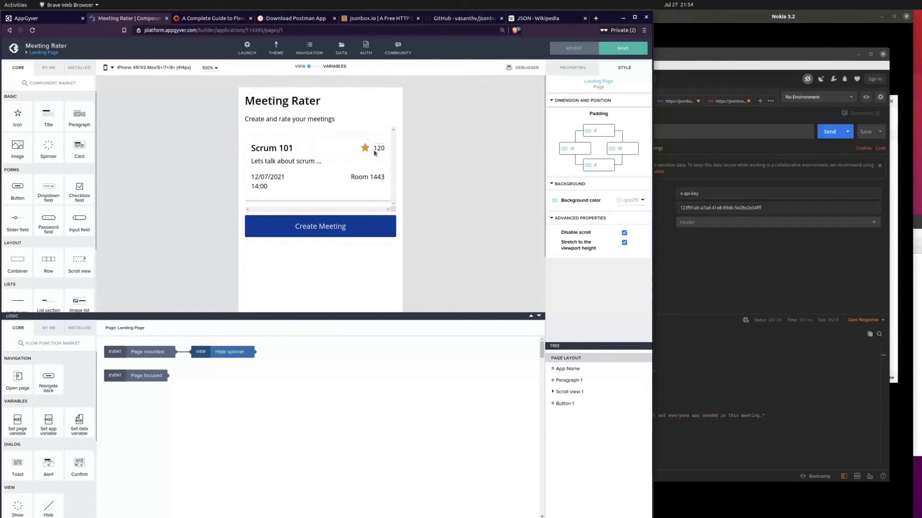
{"action": "left_click", "coordinate": [565, 73]}
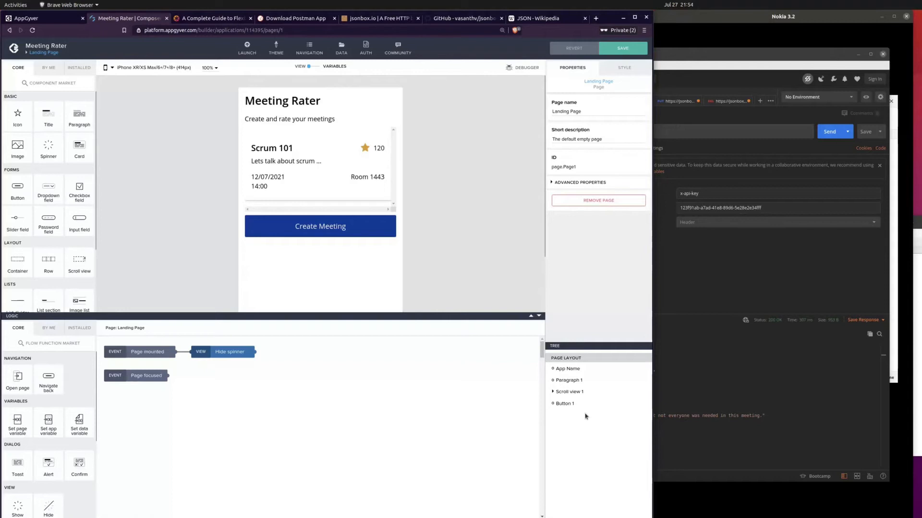
{"action": "left_click", "coordinate": [553, 393]}
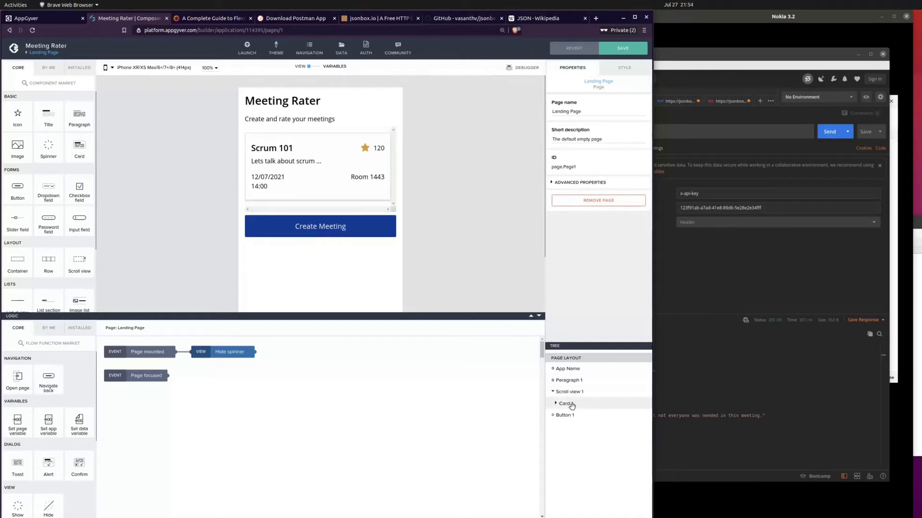
{"action": "left_click", "coordinate": [572, 405]}
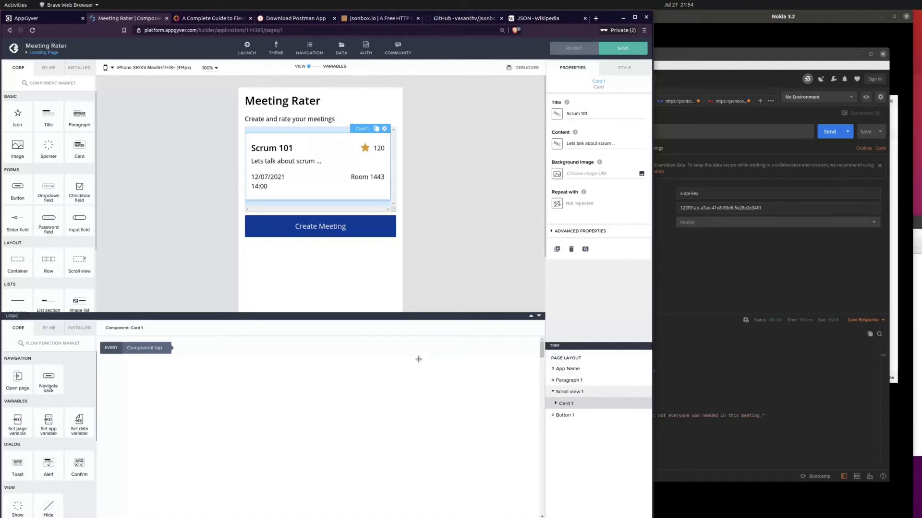
{"action": "left_click", "coordinate": [556, 205]}
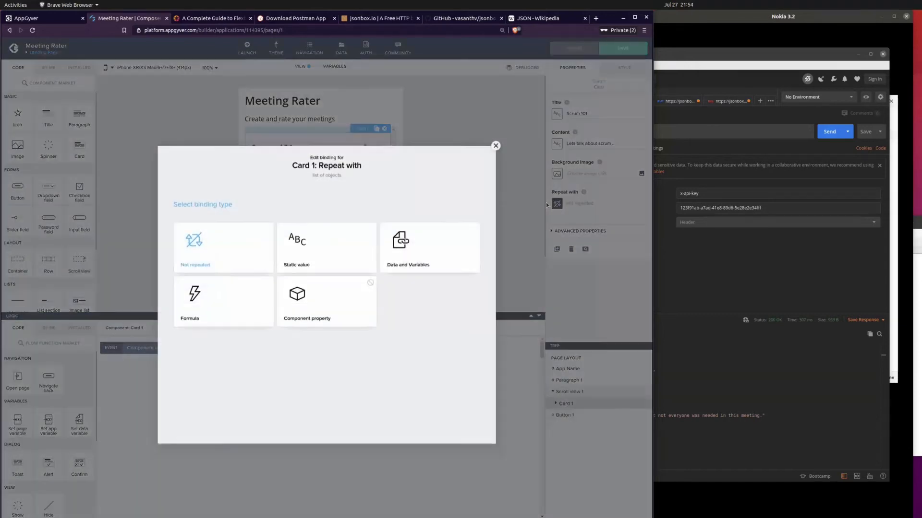
{"action": "left_click", "coordinate": [410, 272]}
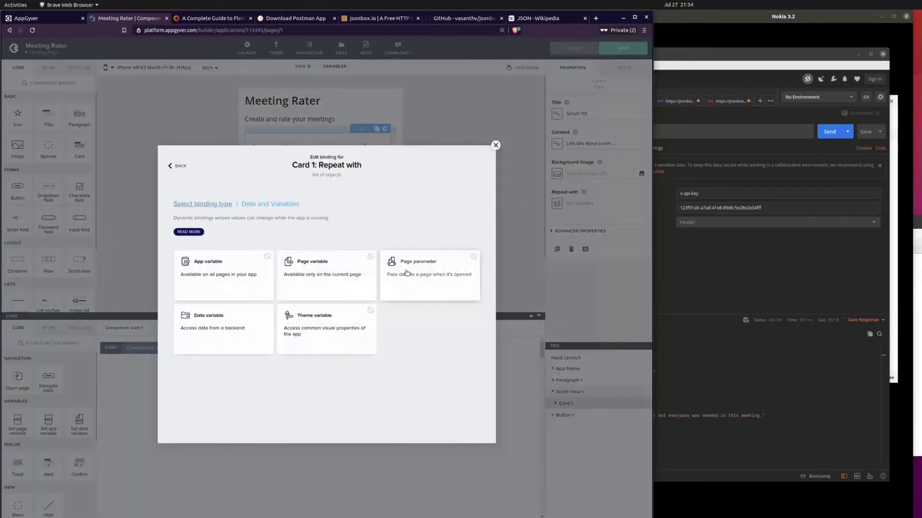
{"action": "left_click", "coordinate": [226, 340]}
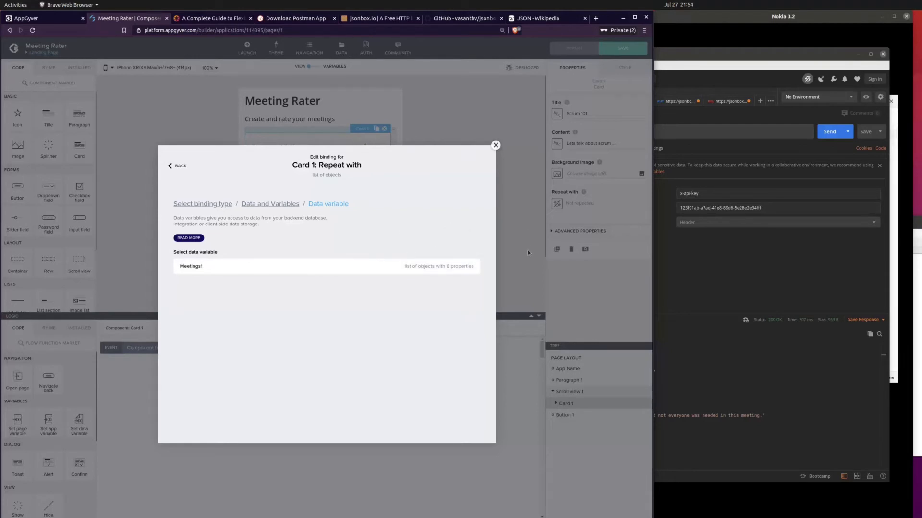
{"action": "left_click", "coordinate": [315, 265]}
{"action": "left_click", "coordinate": [461, 296]}
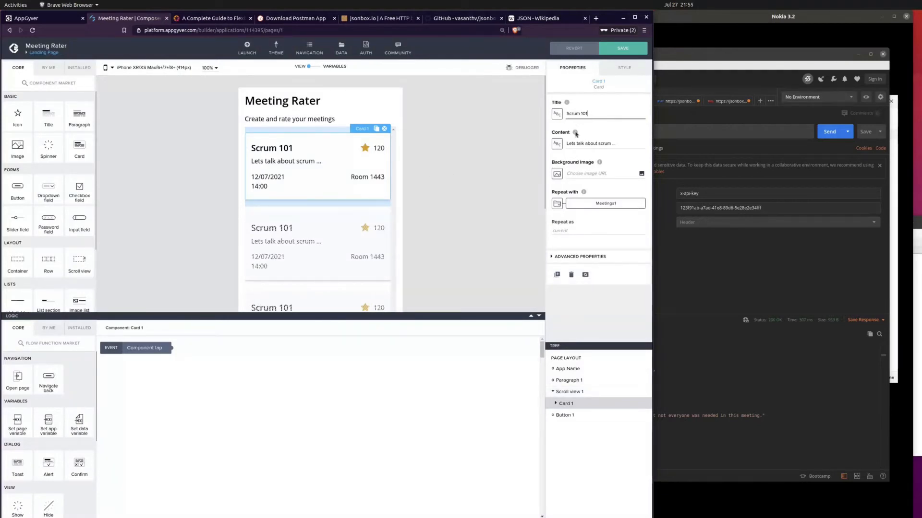
Step: Examine the repeated meeting cards on the Landing Page canvas
{"action": "scroll", "coordinate": [424, 249], "scroll_direction": "down", "scroll_amount": 5}
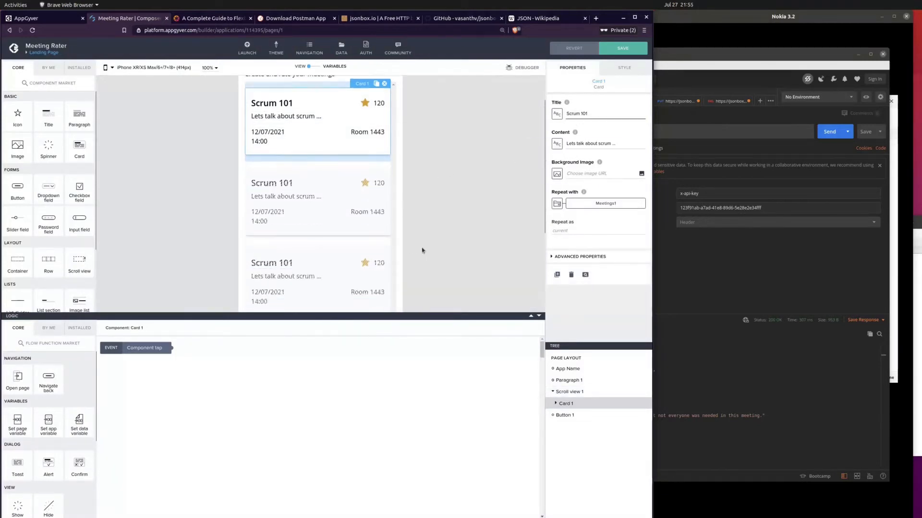
{"action": "scroll", "coordinate": [368, 204], "scroll_direction": "down", "scroll_amount": 3}
{"action": "scroll", "coordinate": [367, 212], "scroll_direction": "up", "scroll_amount": 5}
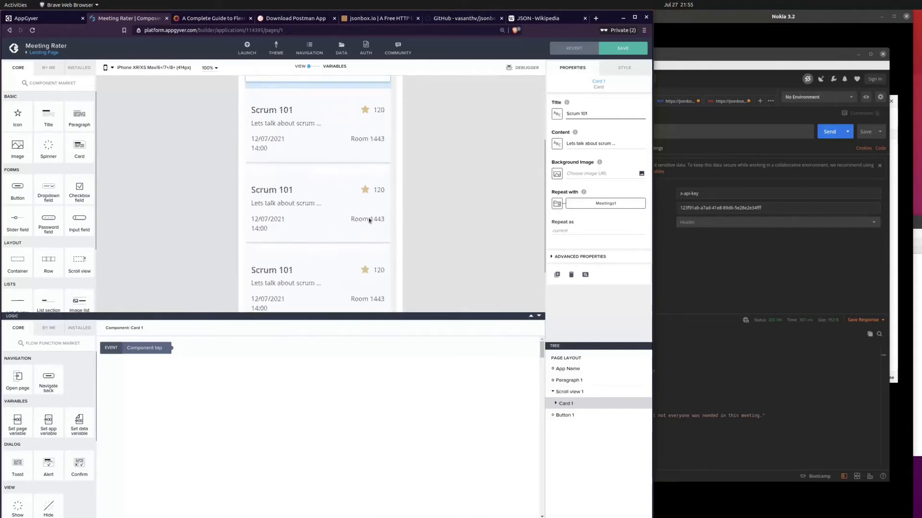
{"action": "scroll", "coordinate": [321, 226], "scroll_direction": "down", "scroll_amount": 3}
{"action": "scroll", "coordinate": [331, 232], "scroll_direction": "up", "scroll_amount": 5}
{"action": "scroll", "coordinate": [335, 236], "scroll_direction": "up", "scroll_amount": 1}
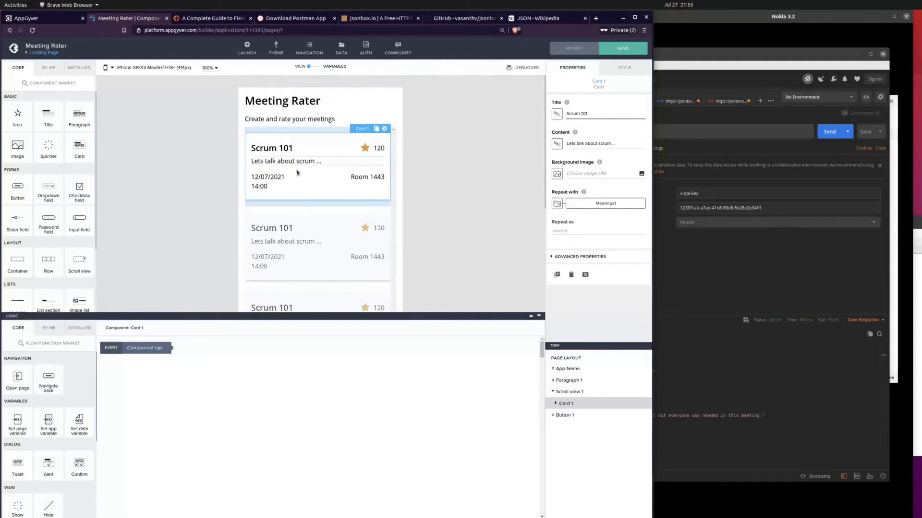
Step: Bind the card's title to the name property of the current repeated item, checking the name field in Postman's response
{"action": "left_click", "coordinate": [556, 115]}
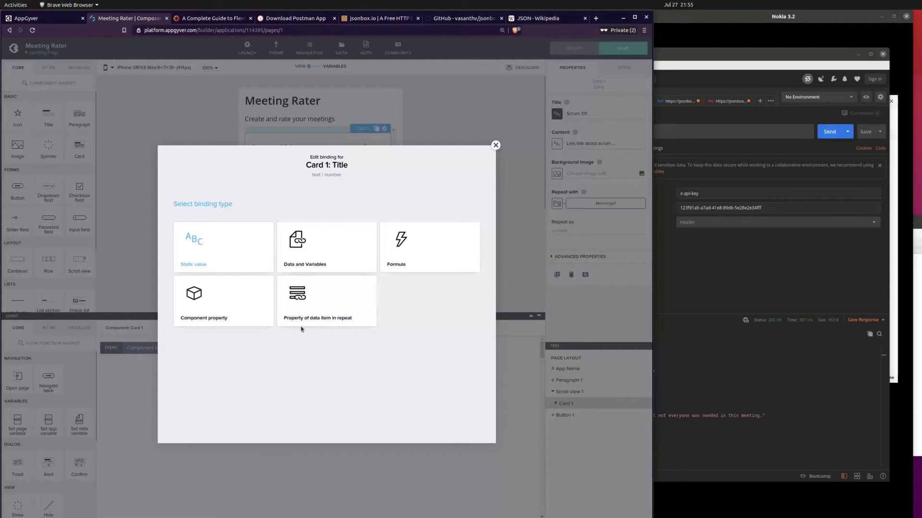
{"action": "left_click", "coordinate": [340, 323]}
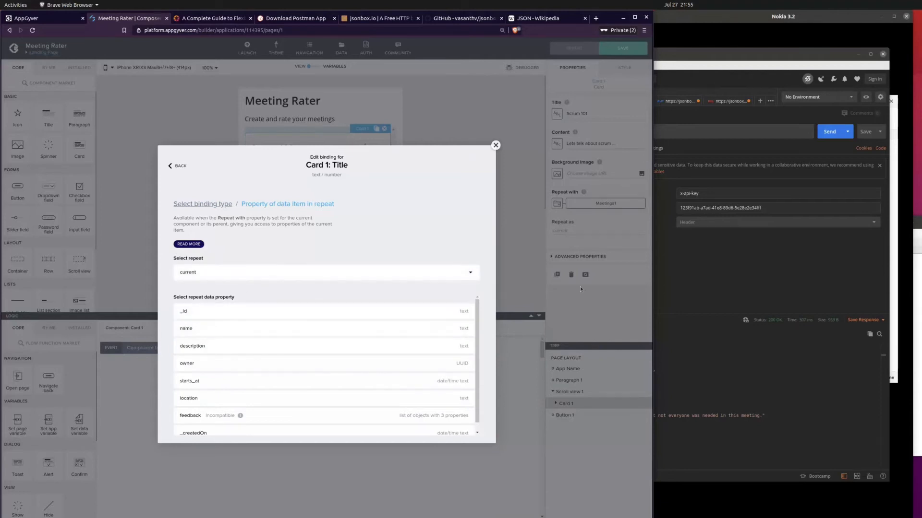
{"action": "key", "text": "alt+Tab"}
{"action": "left_click_drag", "start_coordinate": [510, 364], "coordinate": [551, 363]}
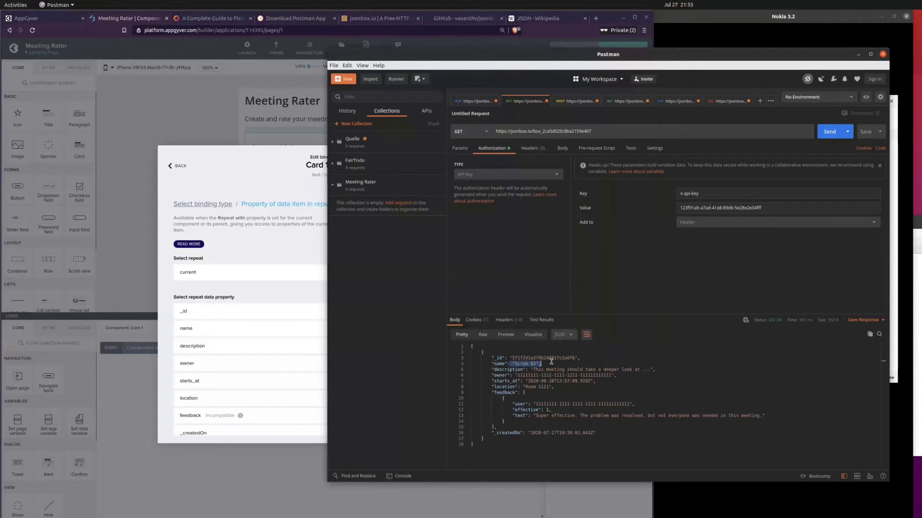
{"action": "left_click", "coordinate": [288, 173]}
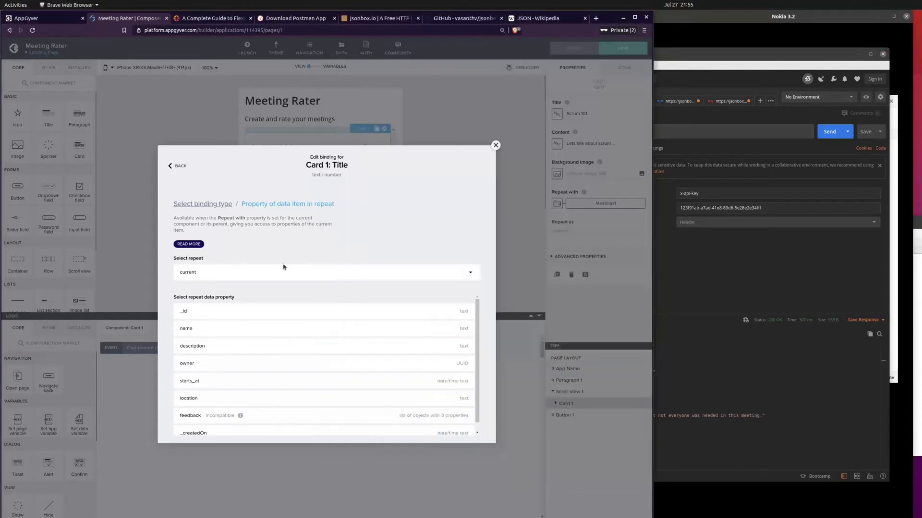
{"action": "left_click", "coordinate": [284, 328]}
{"action": "left_click", "coordinate": [467, 384]}
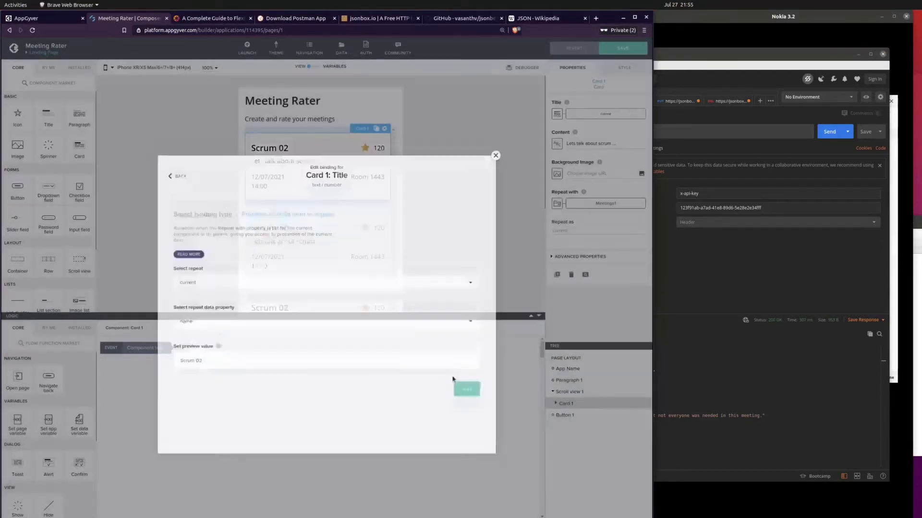
Step: Bind the card's content to the description property of the current repeated item
{"action": "left_click", "coordinate": [557, 143]}
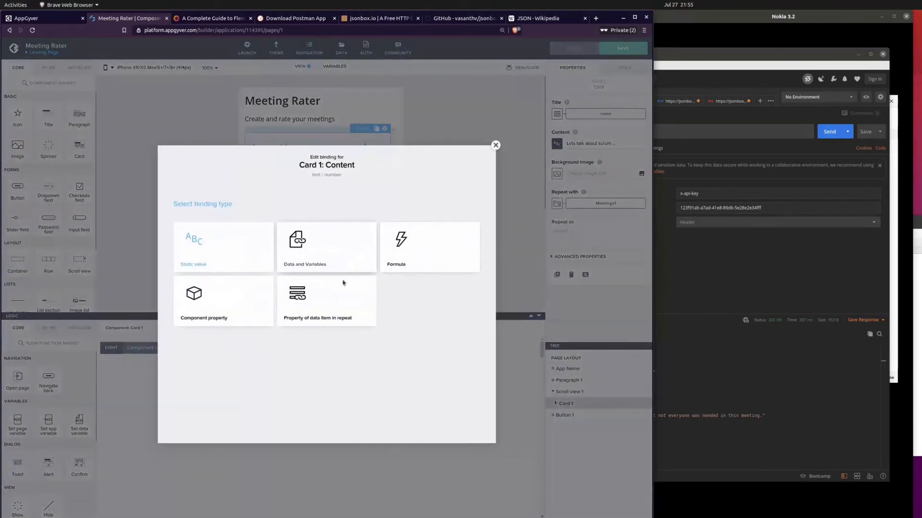
{"action": "left_click", "coordinate": [332, 315]}
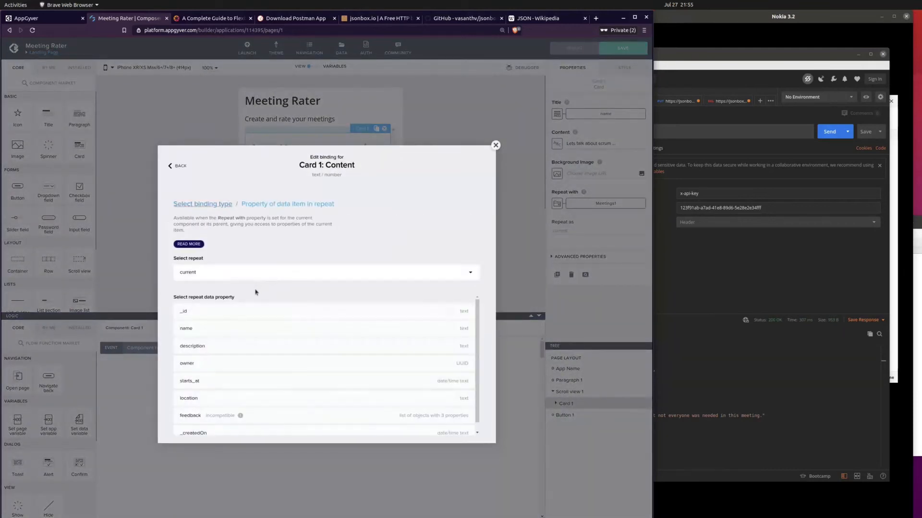
{"action": "left_click", "coordinate": [237, 335]}
{"action": "left_click", "coordinate": [456, 377]}
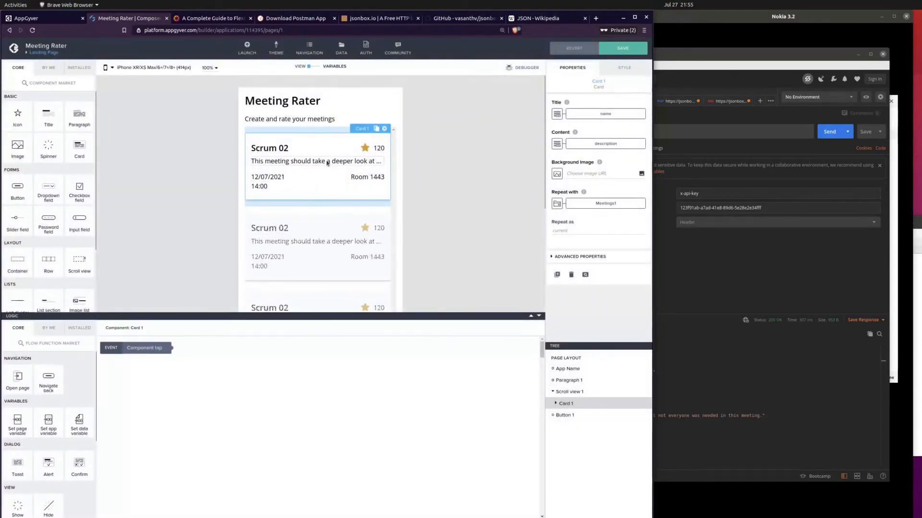
Step: Bind the content of the card's room paragraph to the location property of the current repeated item
{"action": "left_click", "coordinate": [371, 179]}
{"action": "left_click", "coordinate": [557, 114]}
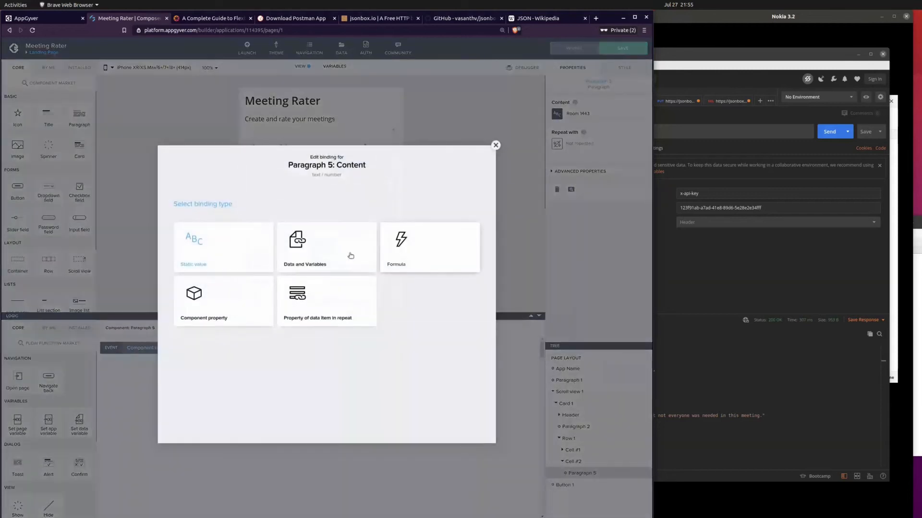
{"action": "left_click", "coordinate": [331, 300]}
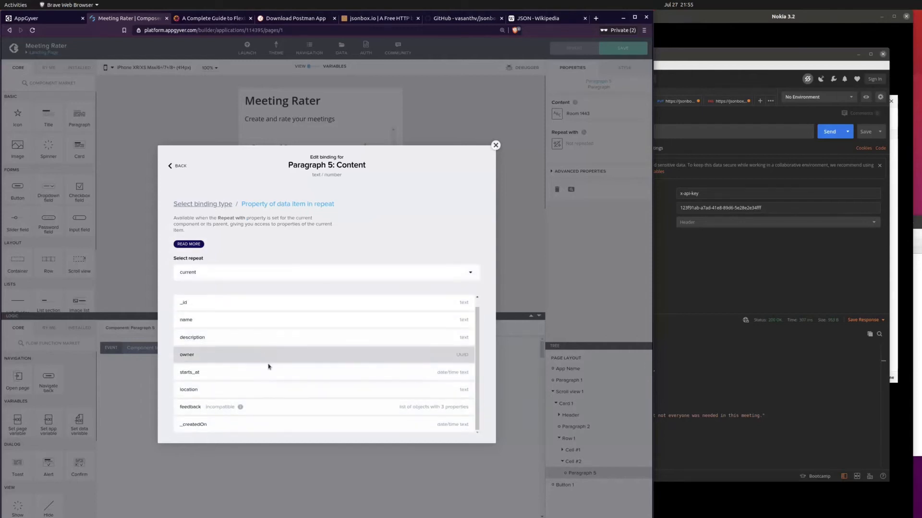
{"action": "left_click", "coordinate": [270, 391]}
{"action": "left_click", "coordinate": [466, 379]}
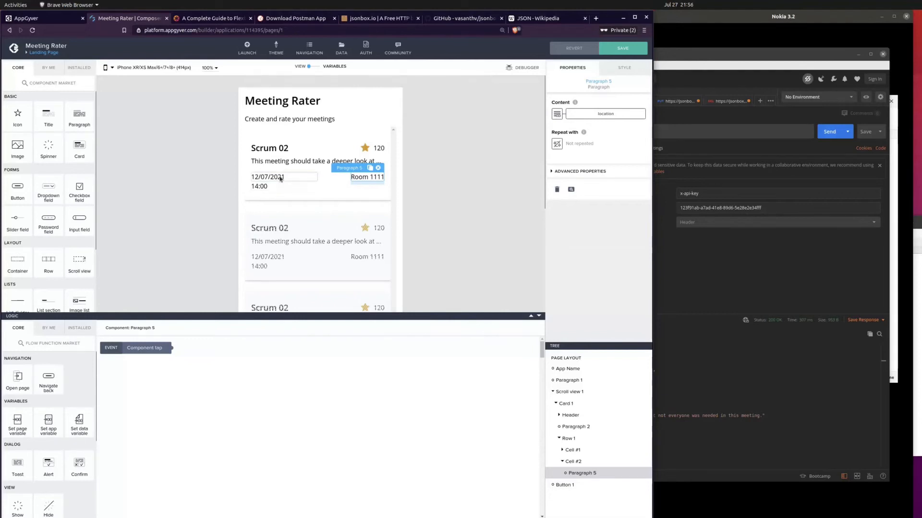
Step: Check the starts_at field in Postman's response and bind the card's date paragraph to the starts_at property of the current repeated item
{"action": "left_click", "coordinate": [675, 360]}
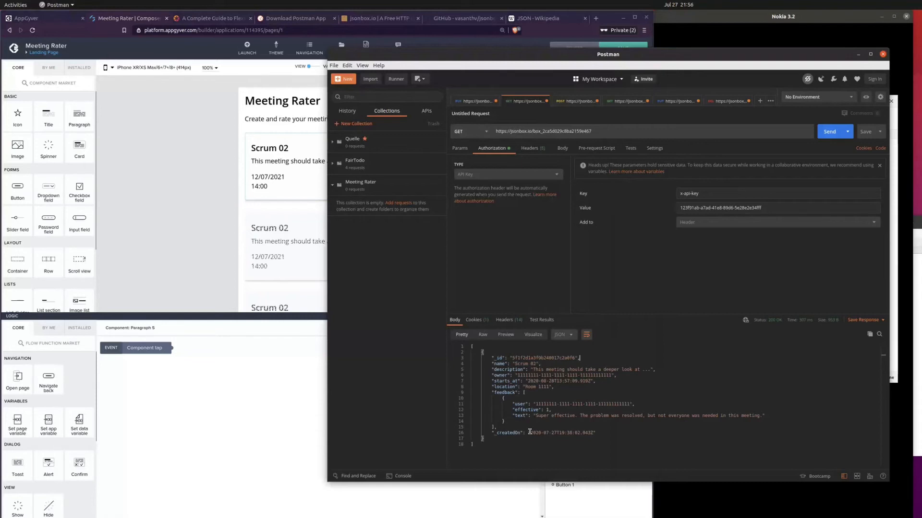
{"action": "left_click_drag", "start_coordinate": [527, 381], "coordinate": [596, 382]}
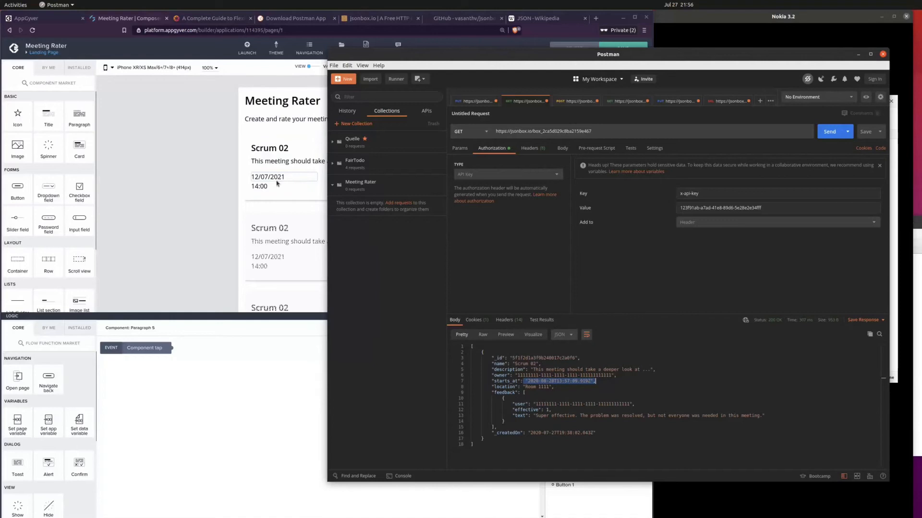
{"action": "left_click", "coordinate": [210, 195]}
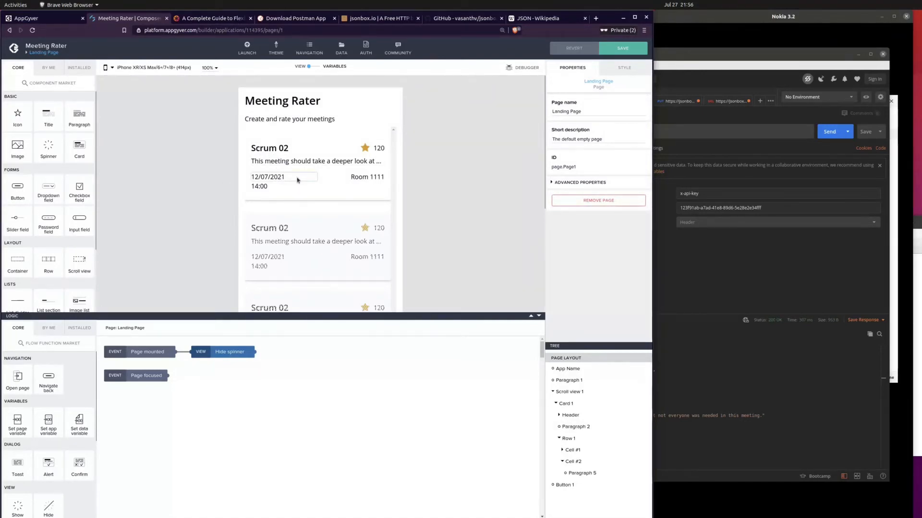
{"action": "left_click", "coordinate": [298, 180]}
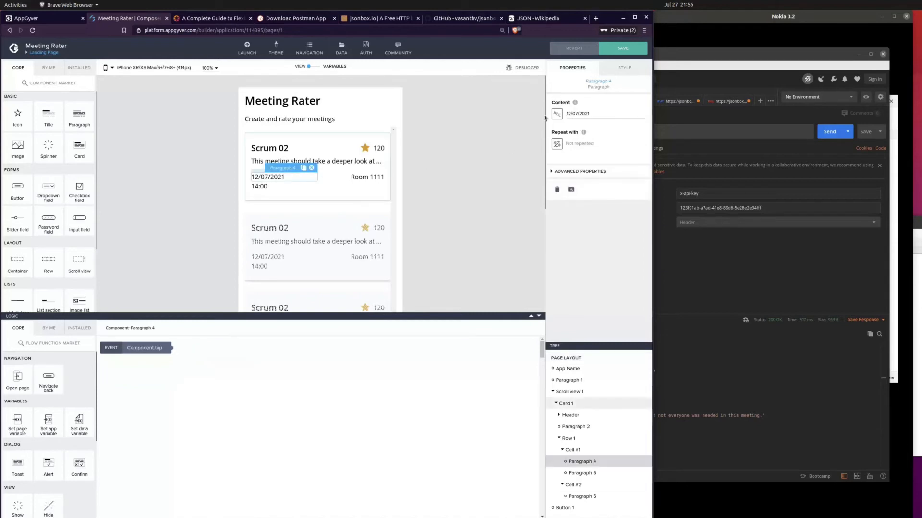
{"action": "left_click", "coordinate": [557, 113]}
{"action": "left_click", "coordinate": [327, 294]}
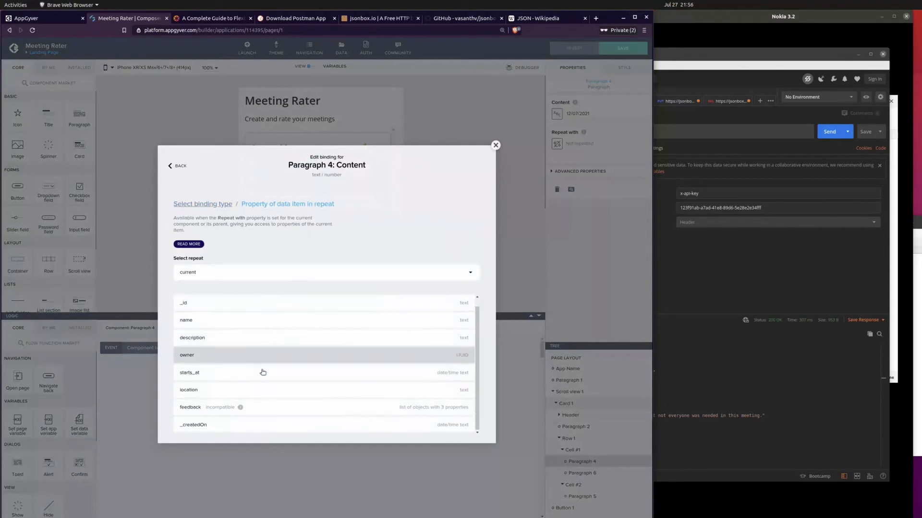
{"action": "left_click", "coordinate": [470, 374]}
{"action": "left_click", "coordinate": [466, 379]}
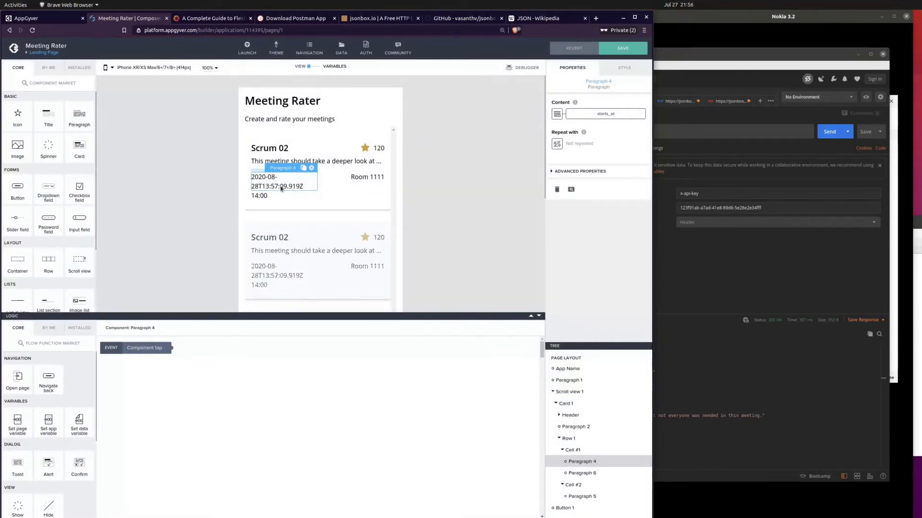
Step: Switch the card's date paragraph content binding to a formula and clear the existing expression
{"action": "left_click", "coordinate": [473, 150]}
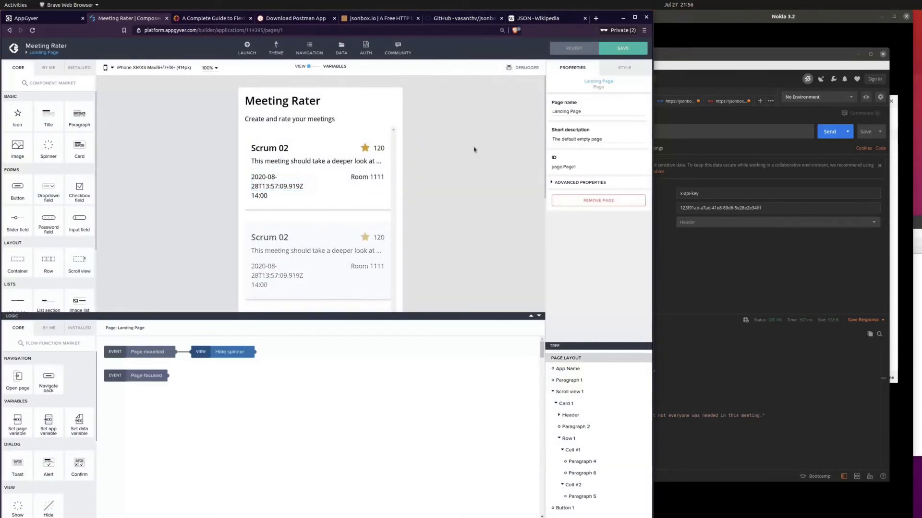
{"action": "left_click", "coordinate": [298, 188]}
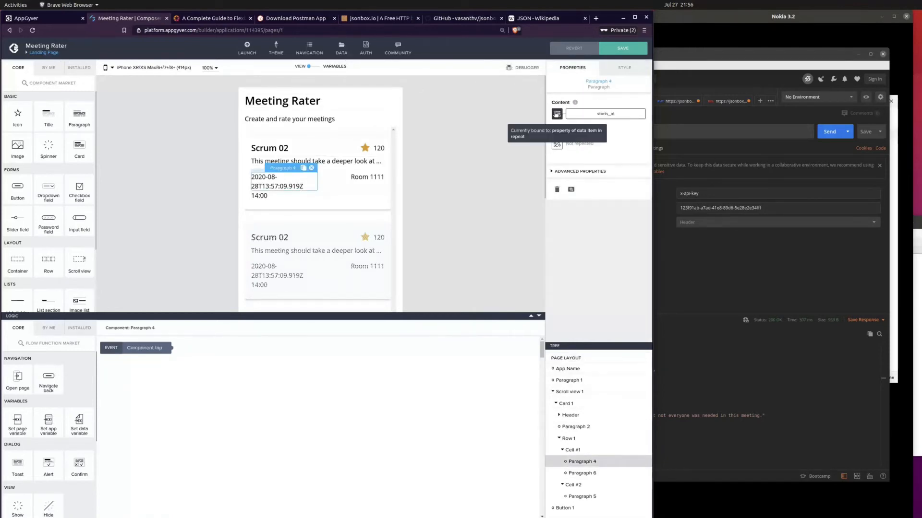
{"action": "left_click", "coordinate": [557, 114]}
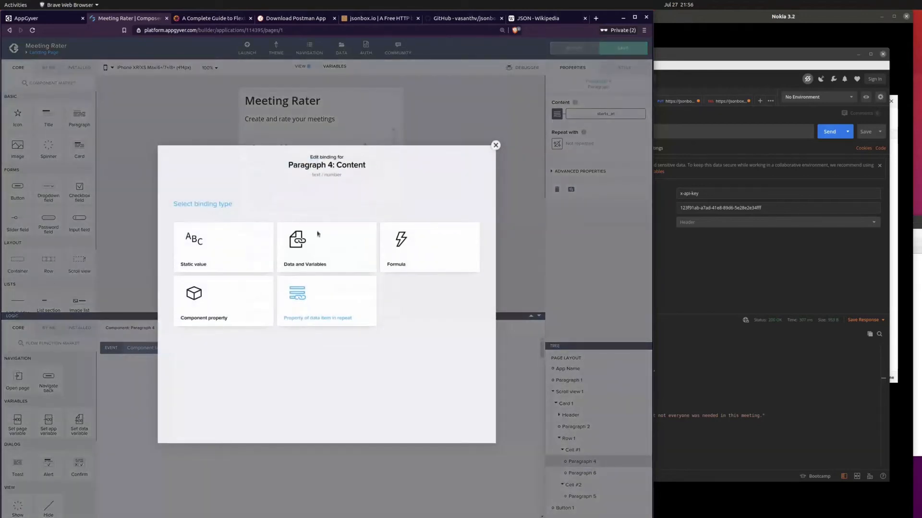
{"action": "left_click", "coordinate": [411, 267]}
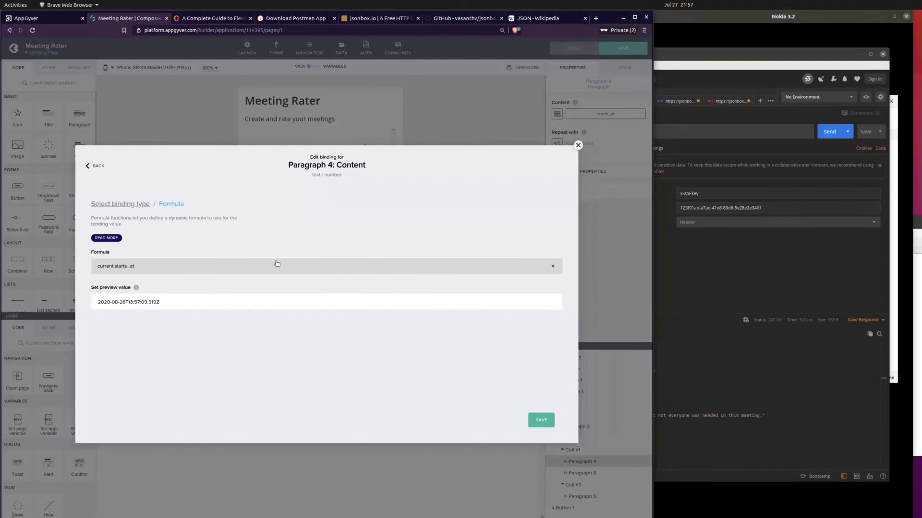
{"action": "left_click", "coordinate": [218, 265]}
{"action": "key", "text": "ctrl+a"}
{"action": "key", "text": "BackSpace"}
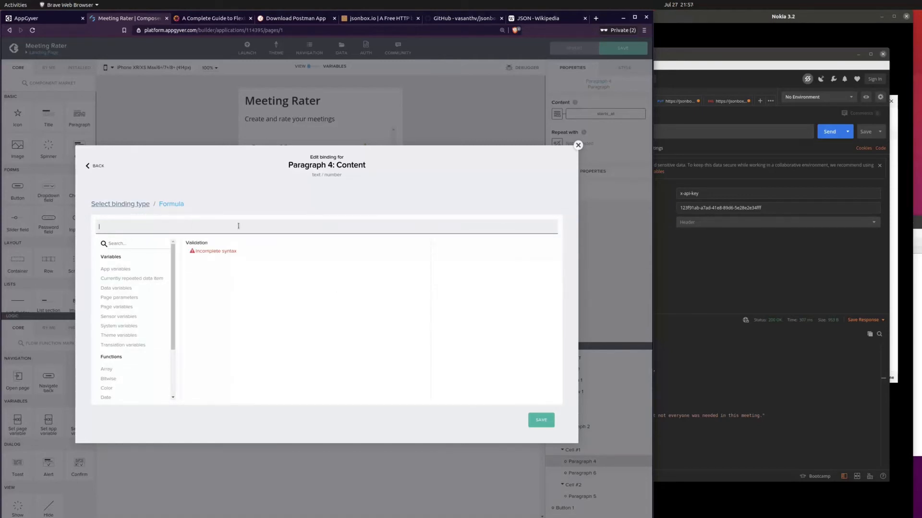
Step: Browse the date formula functions and examine the description, parameters and examples of GET_DATETIME_COMPONENT
{"action": "scroll", "coordinate": [112, 342], "scroll_direction": "down", "scroll_amount": 3}
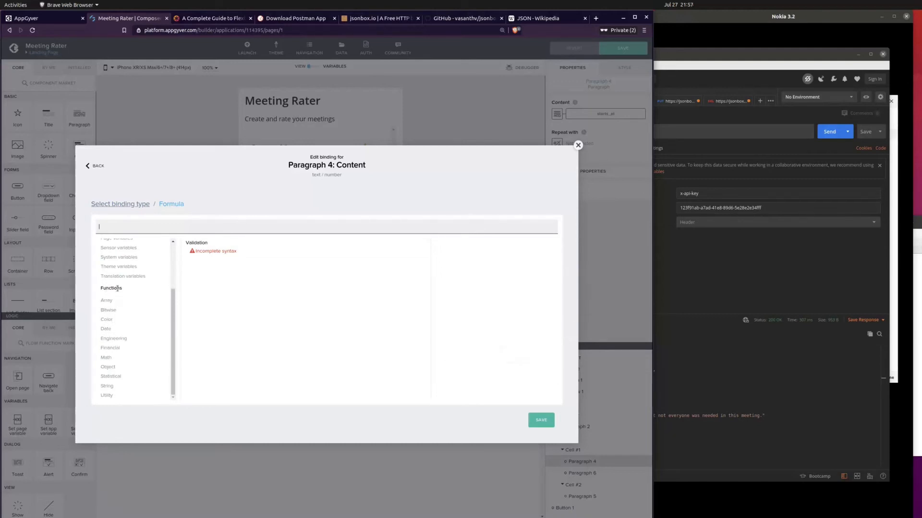
{"action": "left_click", "coordinate": [106, 330]}
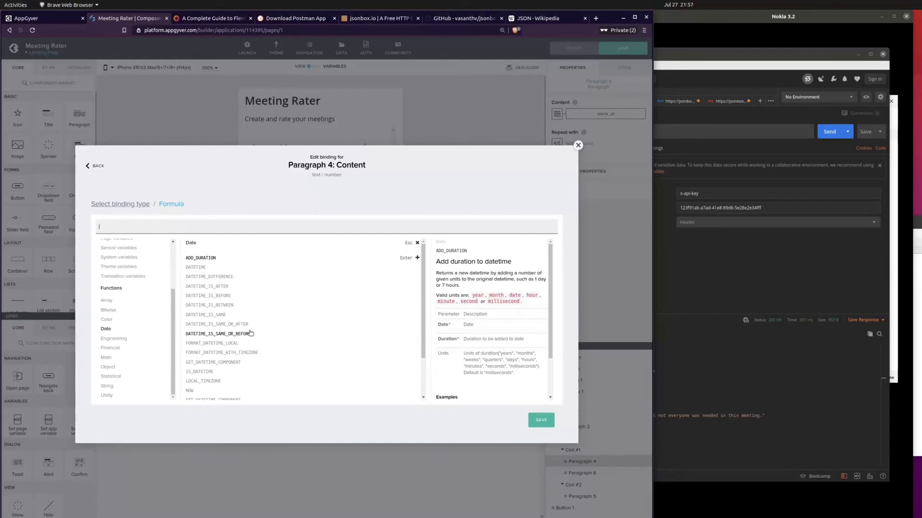
{"action": "scroll", "coordinate": [250, 333], "scroll_direction": "down", "scroll_amount": 2}
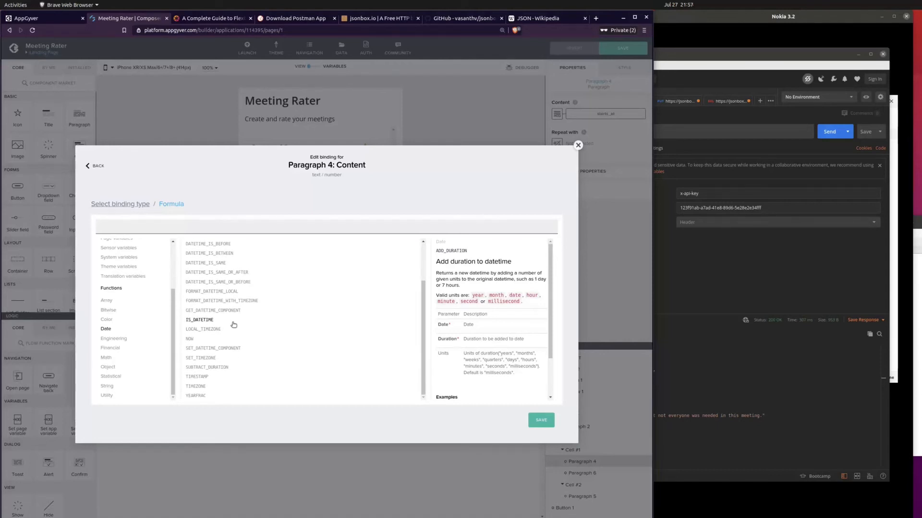
{"action": "scroll", "coordinate": [233, 325], "scroll_direction": "up", "scroll_amount": 3}
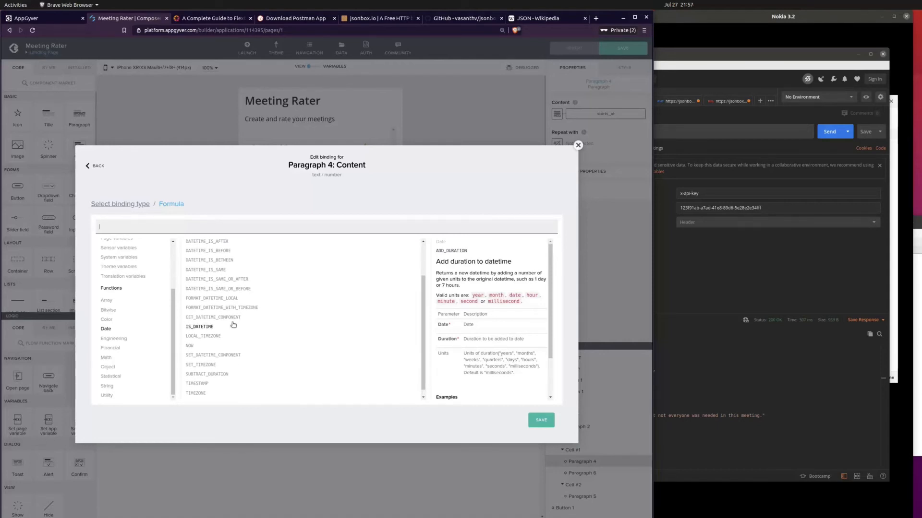
{"action": "scroll", "coordinate": [233, 325], "scroll_direction": "up", "scroll_amount": 1}
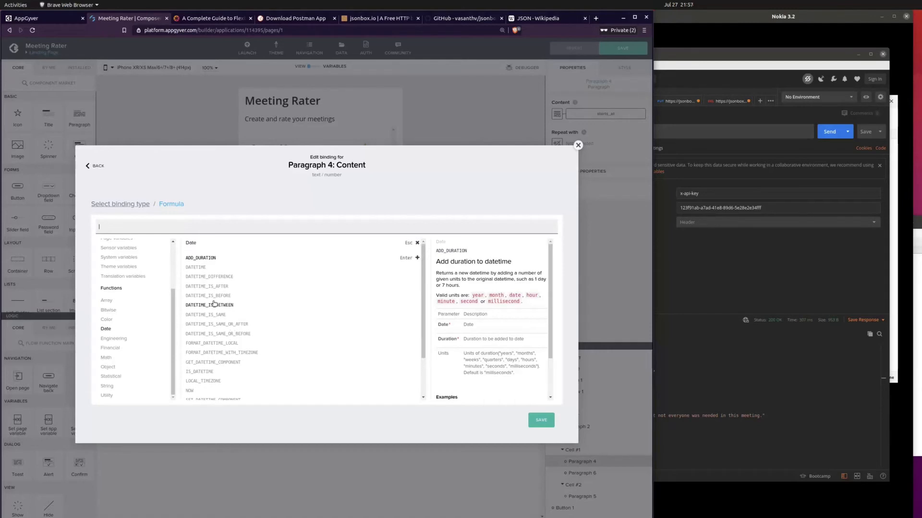
{"action": "left_click", "coordinate": [221, 364]}
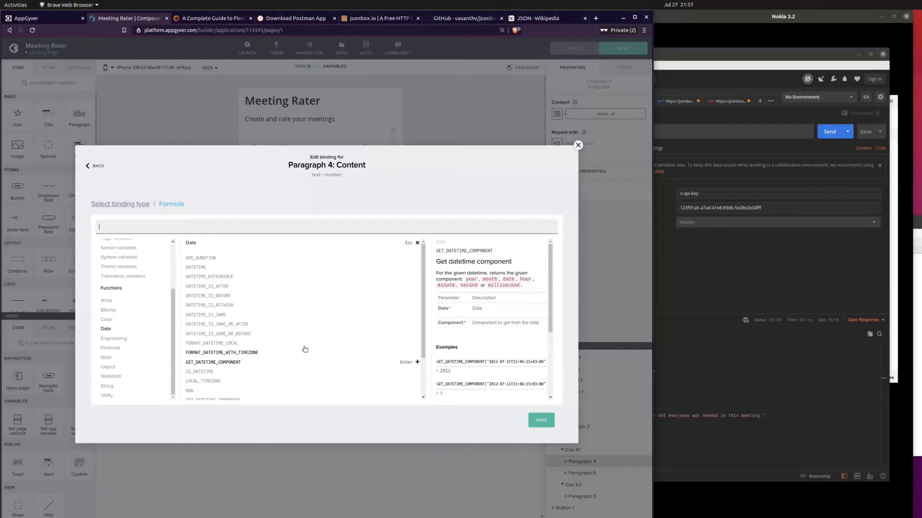
{"action": "scroll", "coordinate": [522, 358], "scroll_direction": "down", "scroll_amount": 3}
{"action": "scroll", "coordinate": [523, 359], "scroll_direction": "up", "scroll_amount": 2}
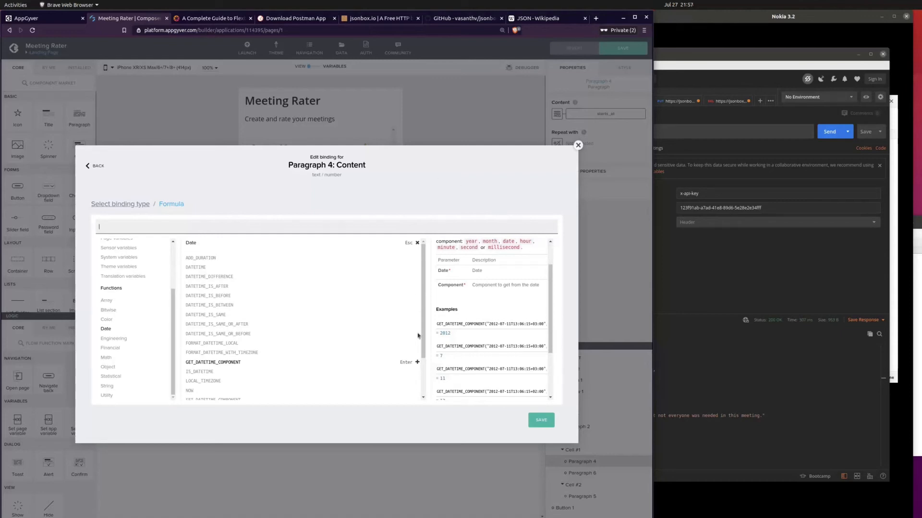
{"action": "scroll", "coordinate": [499, 343], "scroll_direction": "down", "scroll_amount": 2}
{"action": "scroll", "coordinate": [500, 343], "scroll_direction": "up", "scroll_amount": 1}
{"action": "triple_click", "coordinate": [438, 307]}
{"action": "left_click", "coordinate": [448, 305]}
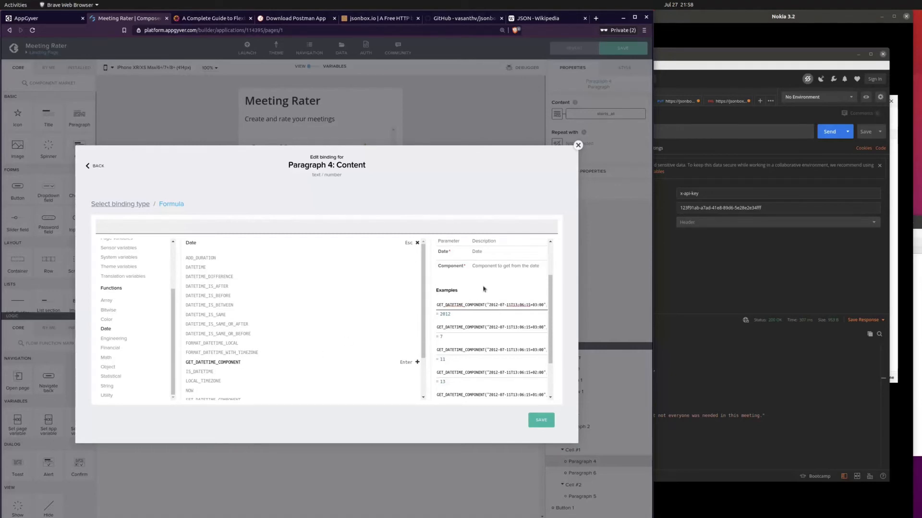
{"action": "scroll", "coordinate": [486, 290], "scroll_direction": "up", "scroll_amount": 2}
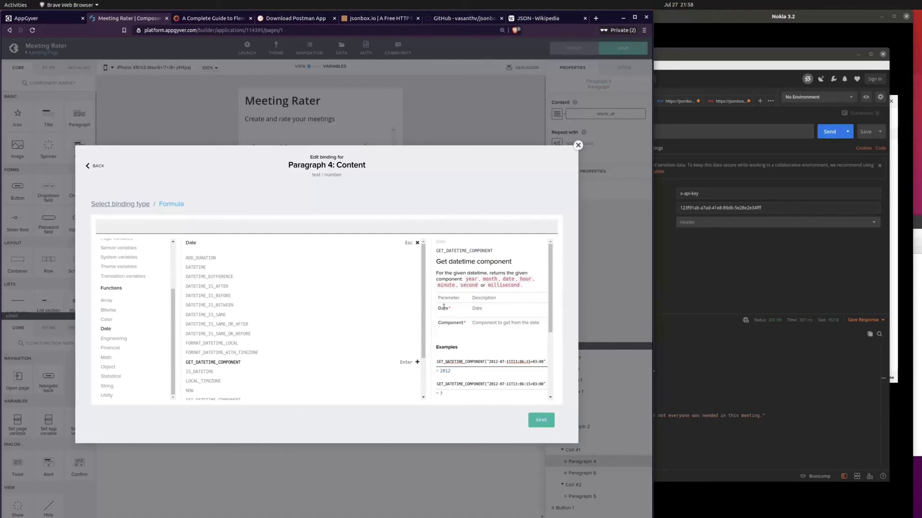
{"action": "left_click_drag", "start_coordinate": [487, 361], "coordinate": [527, 361]}
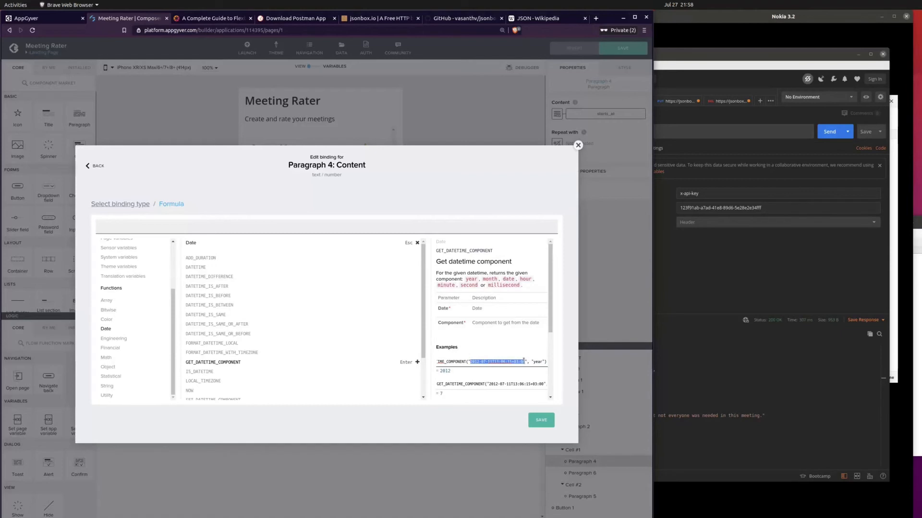
{"action": "left_click", "coordinate": [490, 365]}
Step: Insert GET_DATETIME_COMPONENT into the formula with current.starts_at as its date argument, checking the meeting record in Postman's response
{"action": "left_click", "coordinate": [417, 362]}
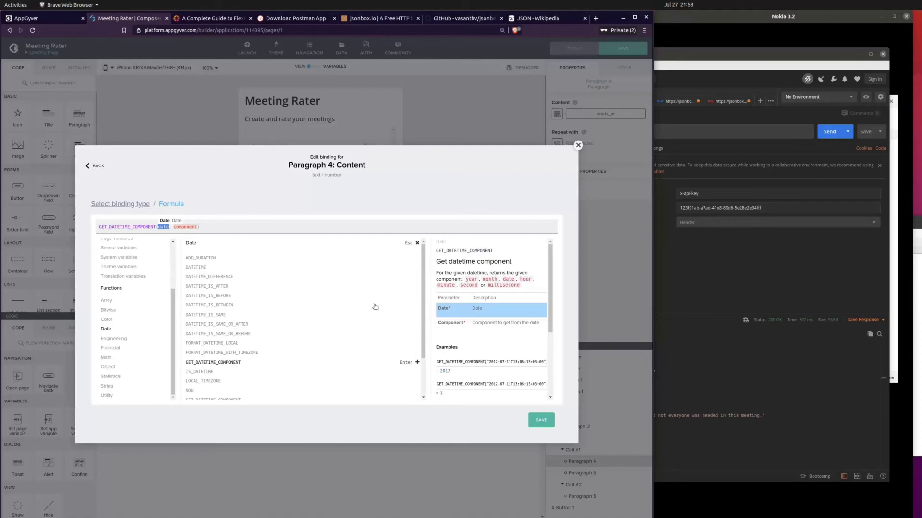
{"action": "scroll", "coordinate": [126, 311], "scroll_direction": "up", "scroll_amount": 3}
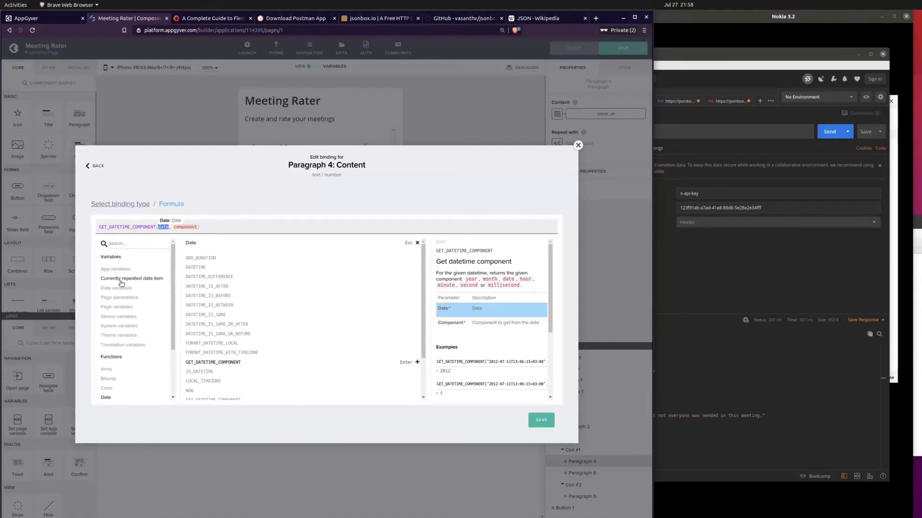
{"action": "left_click", "coordinate": [146, 282]}
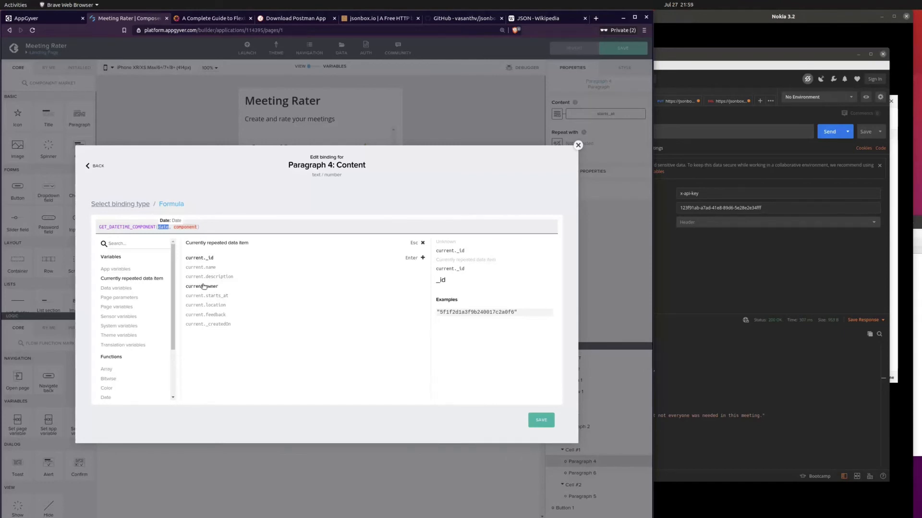
{"action": "left_click", "coordinate": [778, 383]}
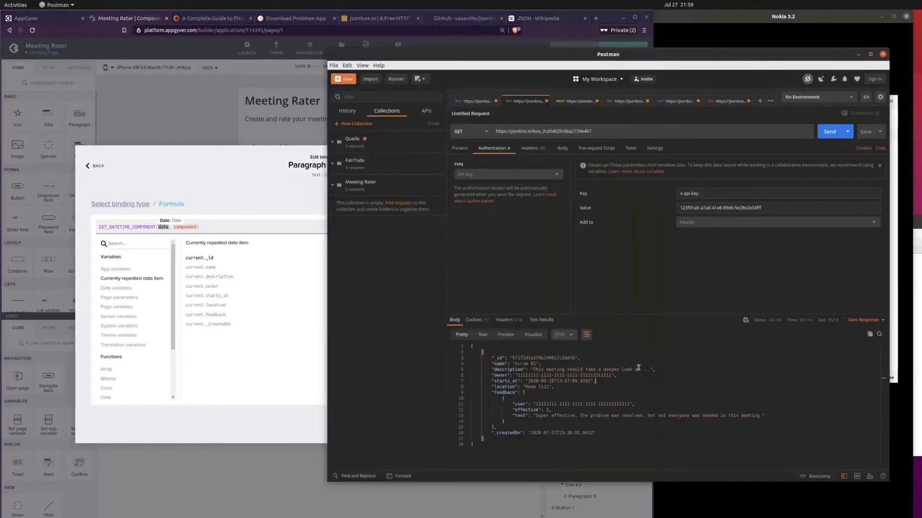
{"action": "left_click_drag", "start_coordinate": [471, 346], "coordinate": [514, 437]}
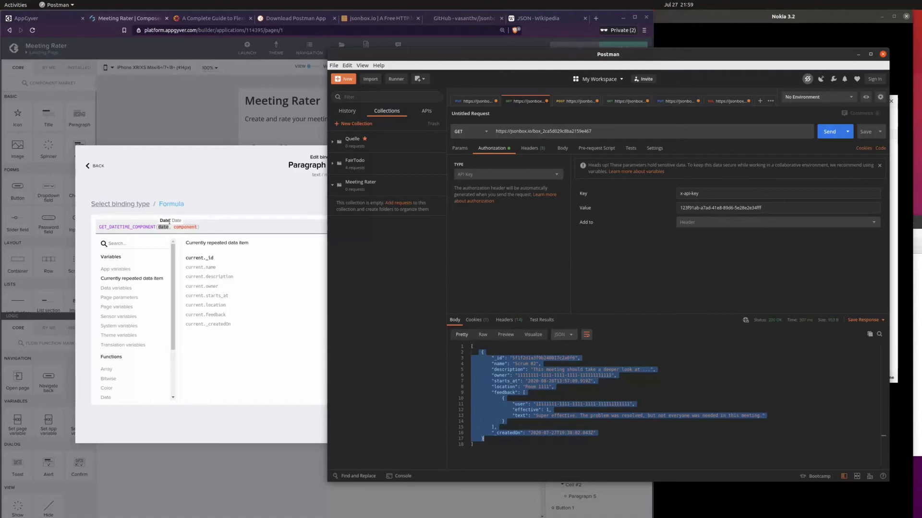
{"action": "left_click", "coordinate": [218, 297]}
{"action": "left_click", "coordinate": [217, 296]}
Step: Set the function's component argument to "date" and save the formula as the date paragraph's content binding
{"action": "double_click", "coordinate": [219, 227]}
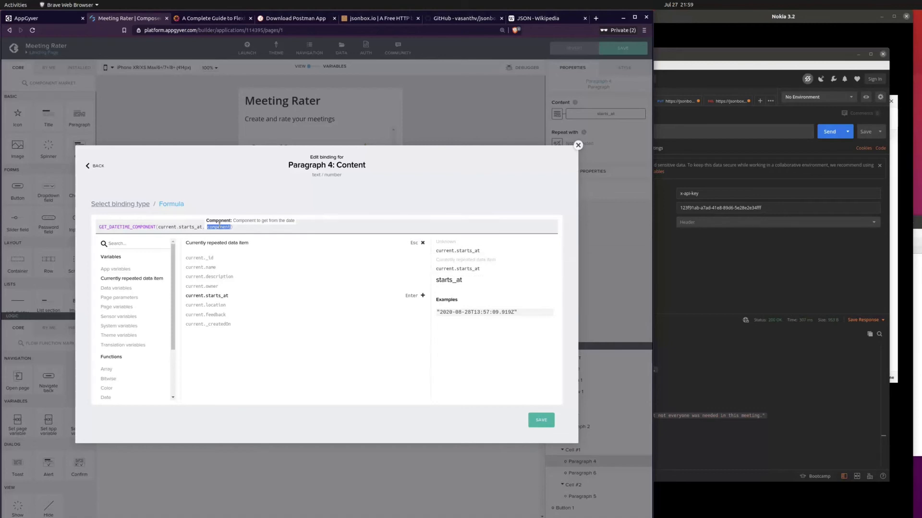
{"action": "type", "text": "'"}
{"action": "key", "text": "BackSpace"}
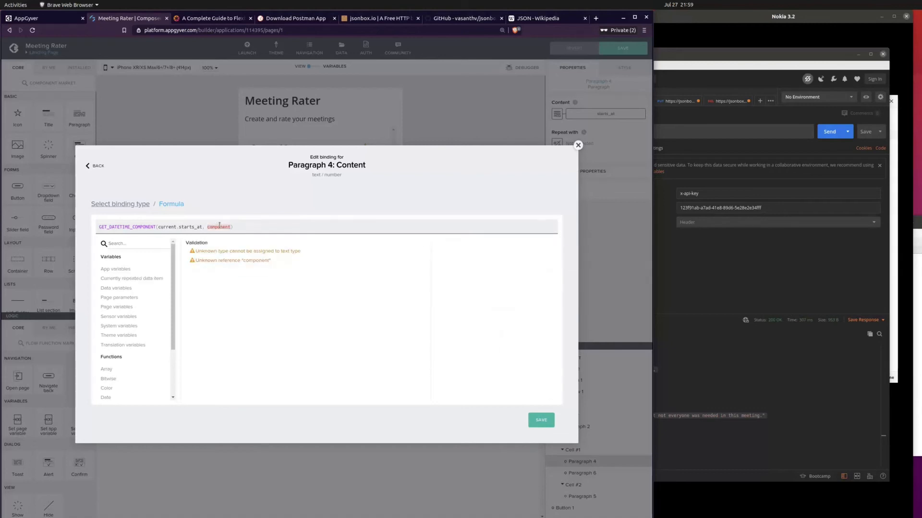
{"action": "key", "text": "Left"}
{"action": "key", "text": "BackSpace"}
{"action": "key", "text": "BackSpace"}
{"action": "key", "text": "BackSpace"}
{"action": "key", "text": "BackSpace"}
{"action": "key", "text": "BackSpace"}
{"action": "key", "text": "BackSpace"}
{"action": "key", "text": "BackSpace"}
{"action": "key", "text": "BackSpace"}
{"action": "key", "text": "BackSpace"}
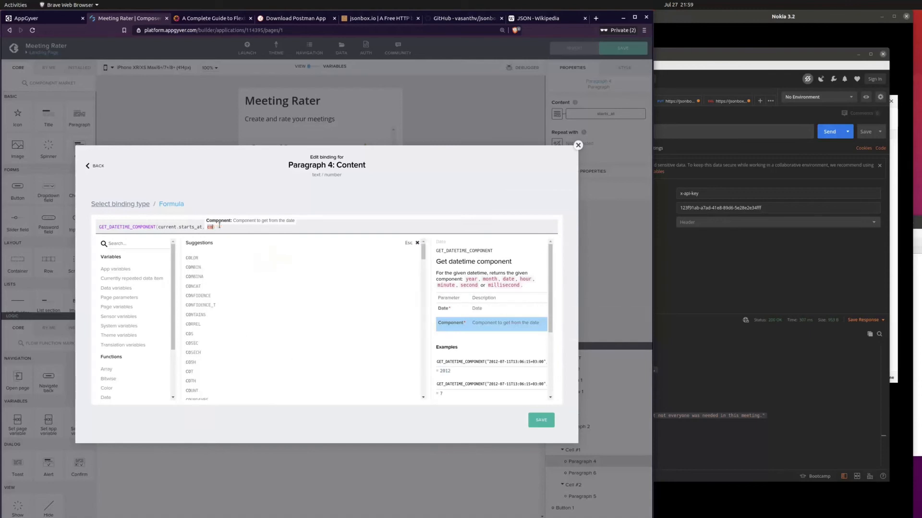
{"action": "type", "text": "\"\""}
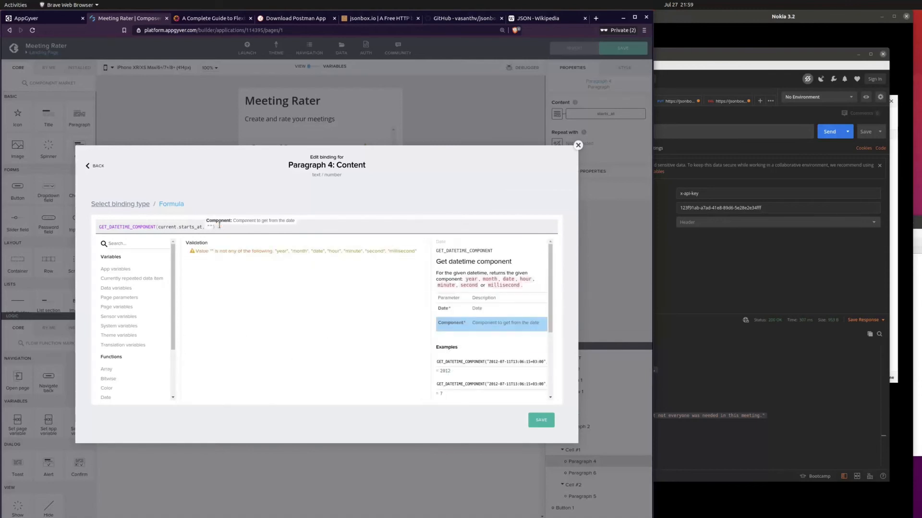
{"action": "type", "text": "day"}
{"action": "key", "text": "BackSpace"}
{"action": "type", "text": "te"}
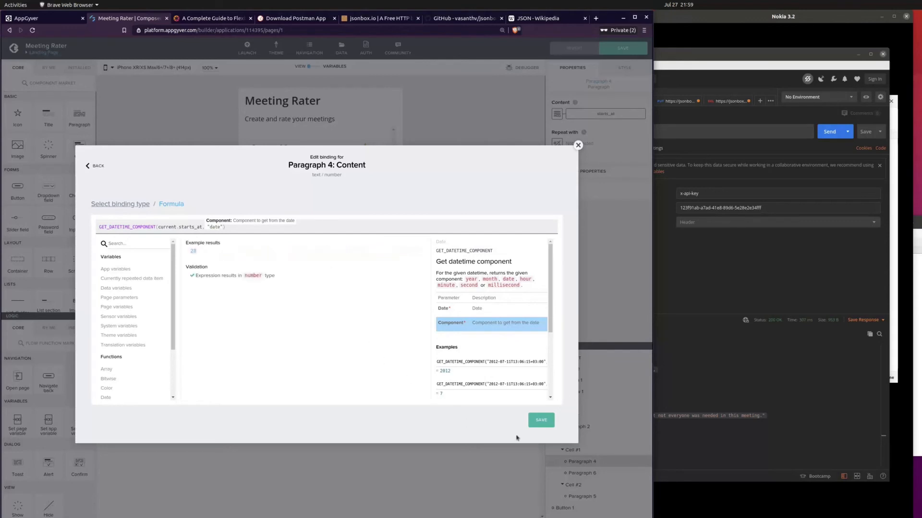
{"action": "left_click", "coordinate": [538, 425]}
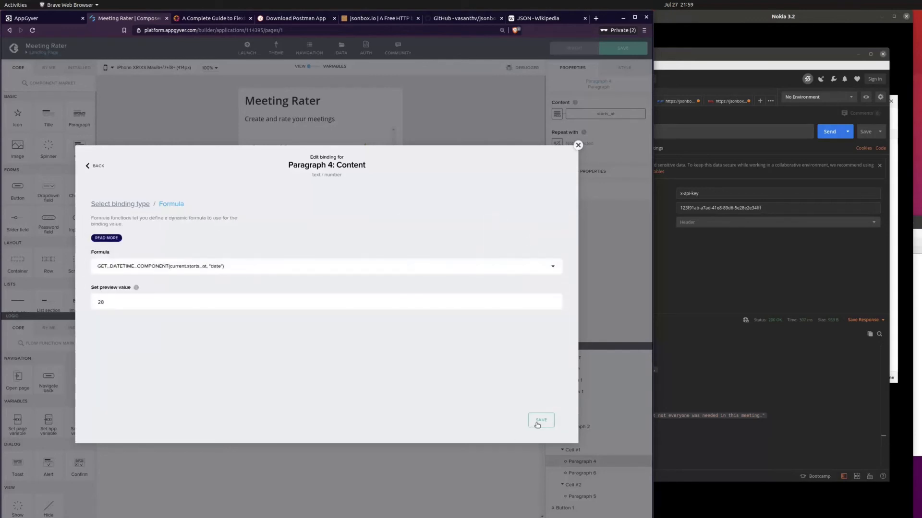
{"action": "left_click", "coordinate": [537, 425]}
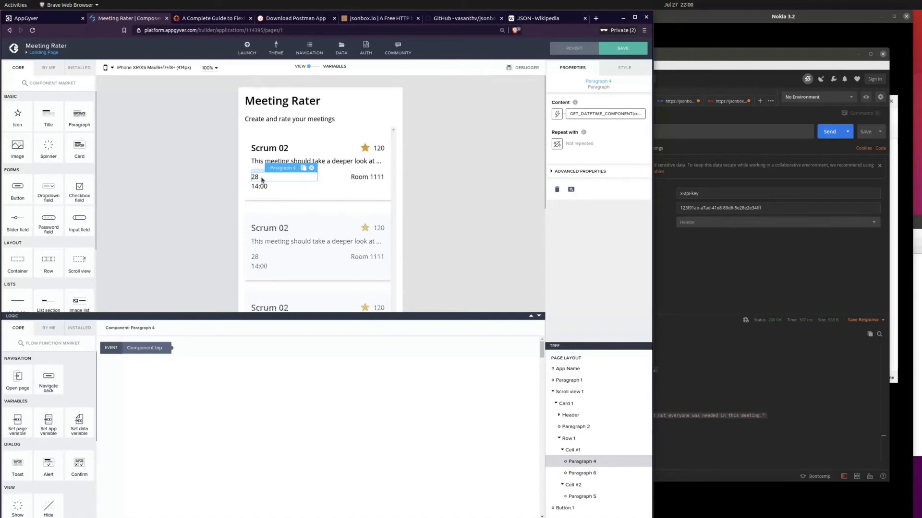
Step: Reopen the content formula of the first card's date paragraph and select its whole expression for copying
{"action": "left_click", "coordinate": [258, 169]}
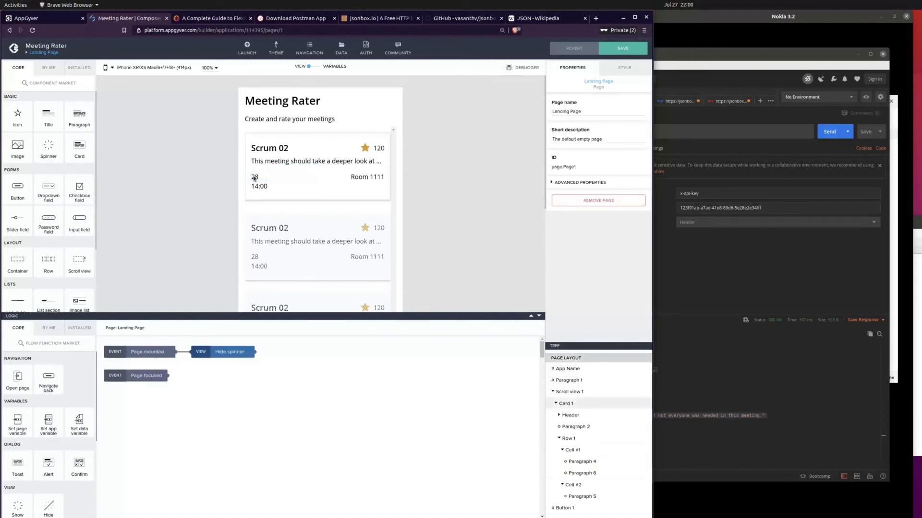
{"action": "left_click", "coordinate": [253, 180]}
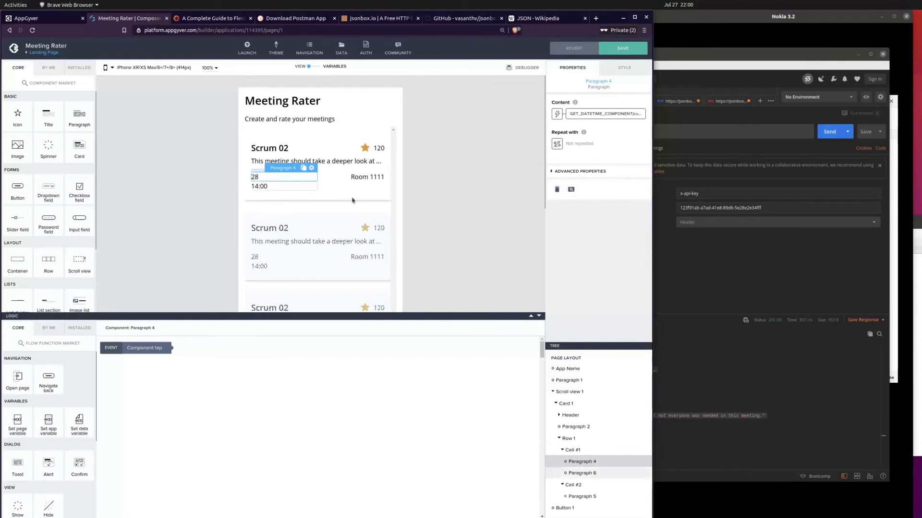
{"action": "left_click", "coordinate": [588, 117]}
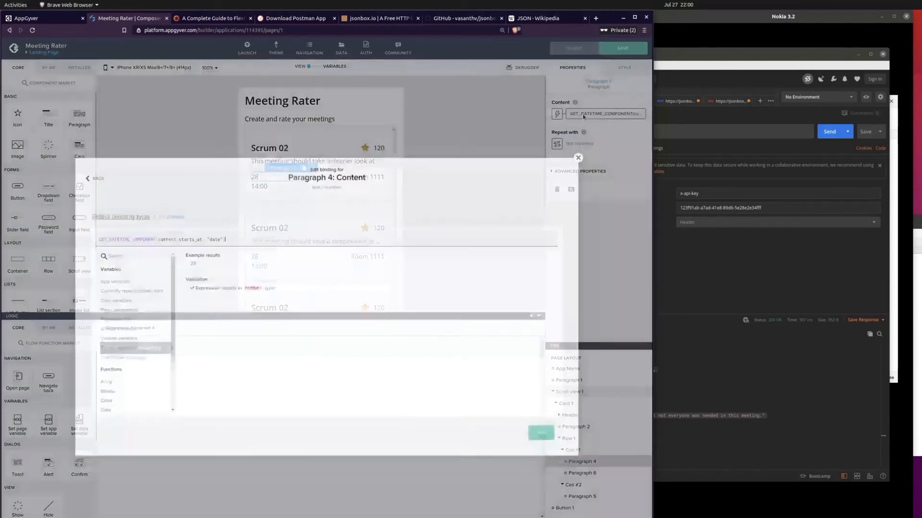
{"action": "key", "text": "ctrl+a"}
{"action": "key", "text": "ctrl+c"}
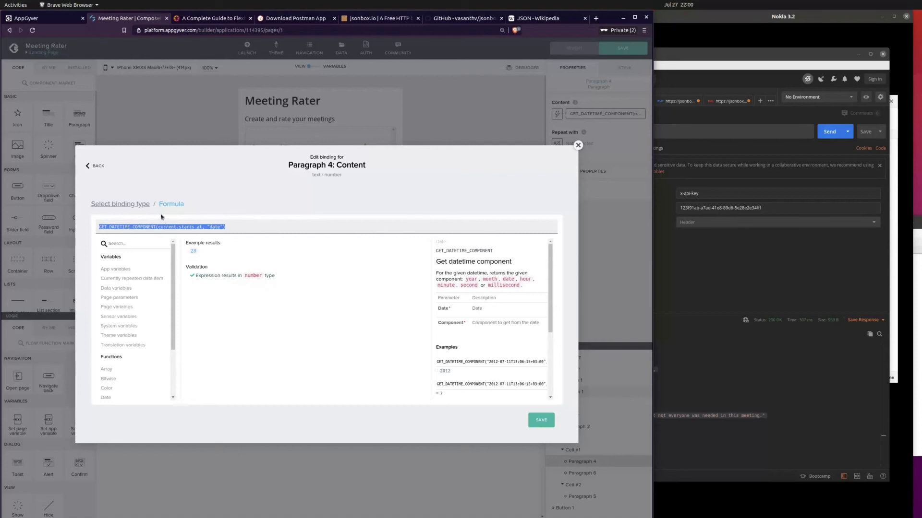
Step: Append two more copies of GET_DATETIME_COMPONENT(current.starts_at, "date") to the formula, joined with plus signs
{"action": "left_click", "coordinate": [251, 224]}
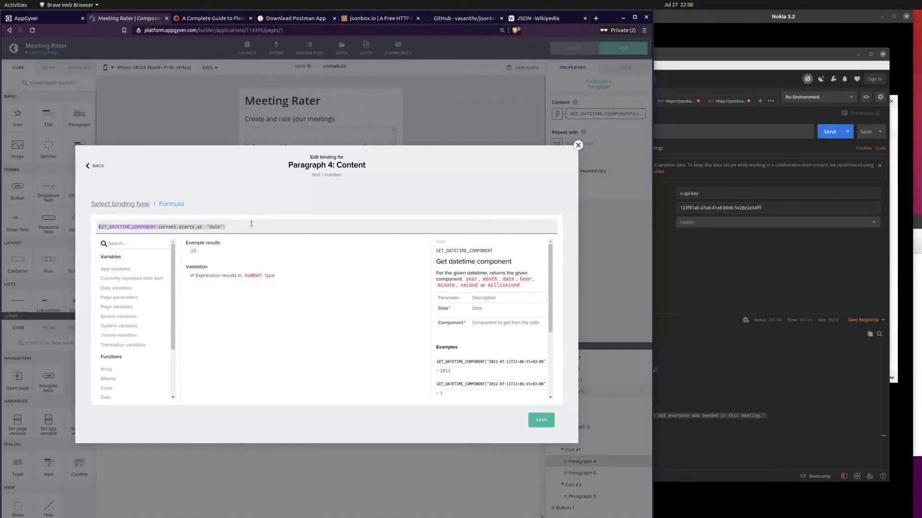
{"action": "type", "text": "+"}
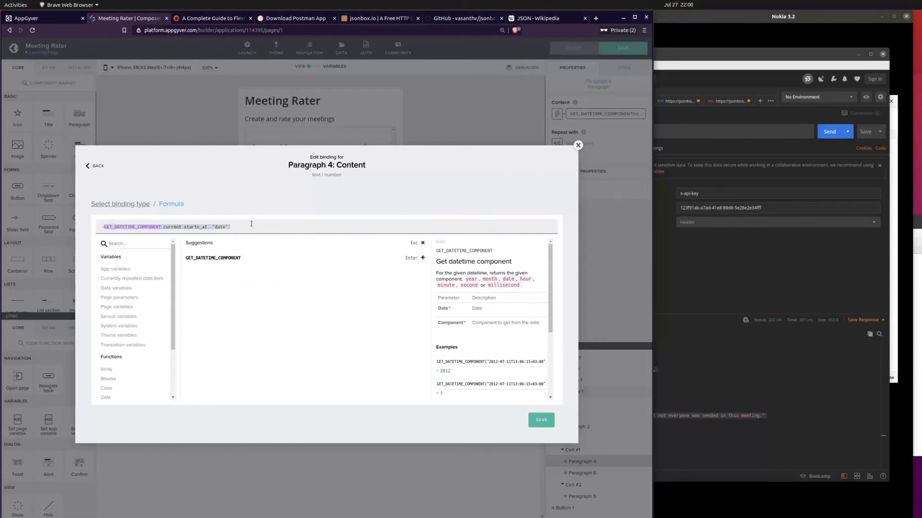
{"action": "key", "text": "BackSpace"}
{"action": "left_click", "coordinate": [256, 226]}
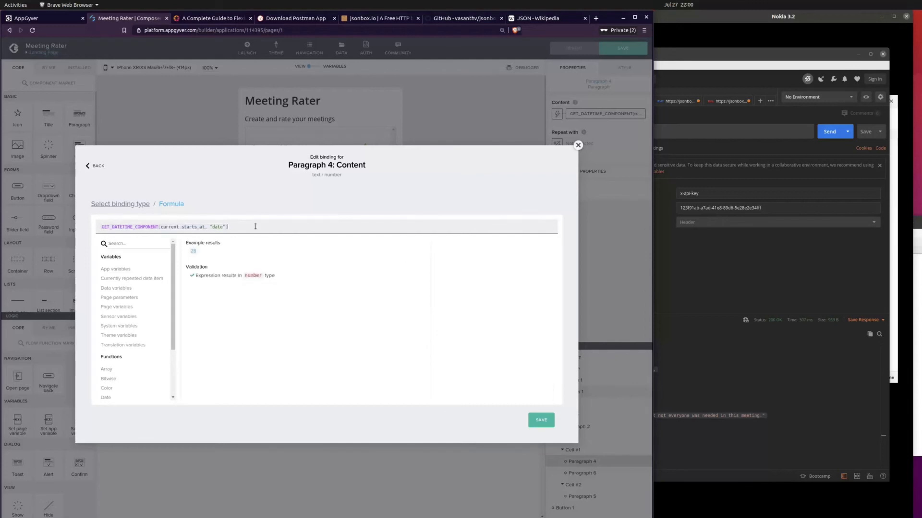
{"action": "type", "text": "-"}
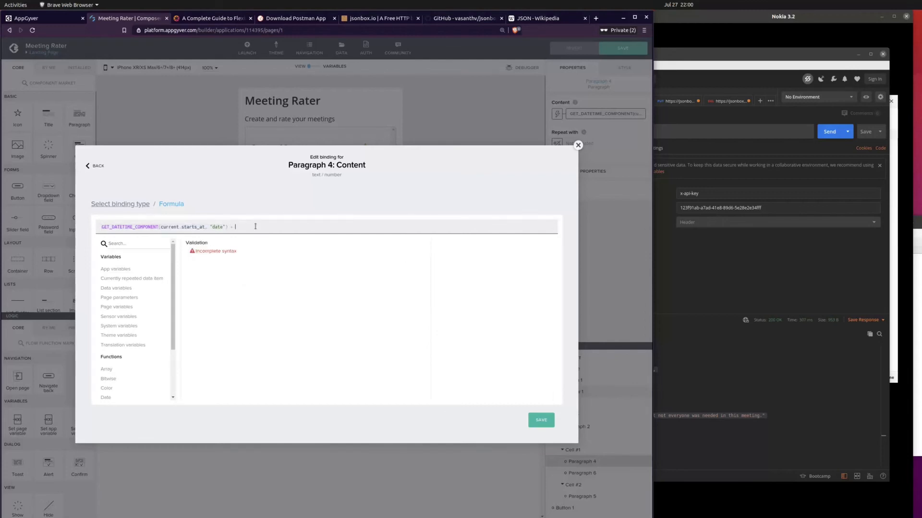
{"action": "key", "text": "ctrl+v"}
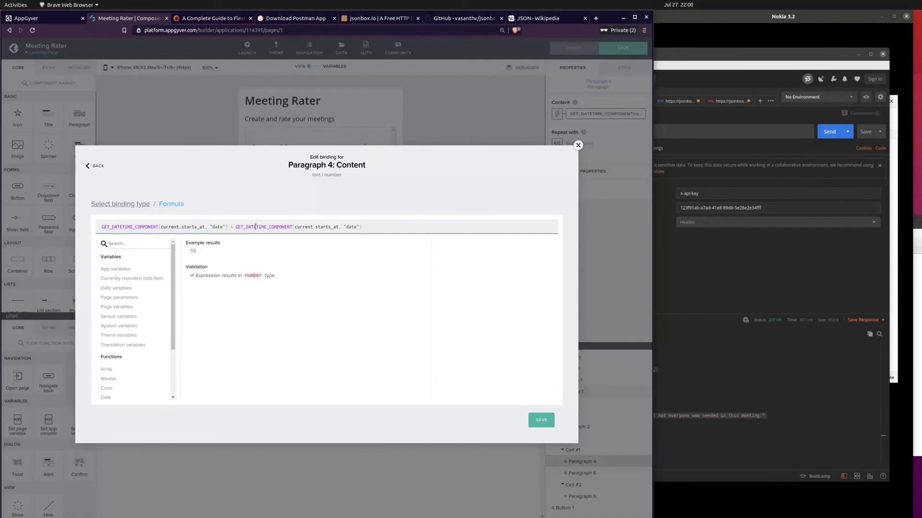
{"action": "type", "text": "+"}
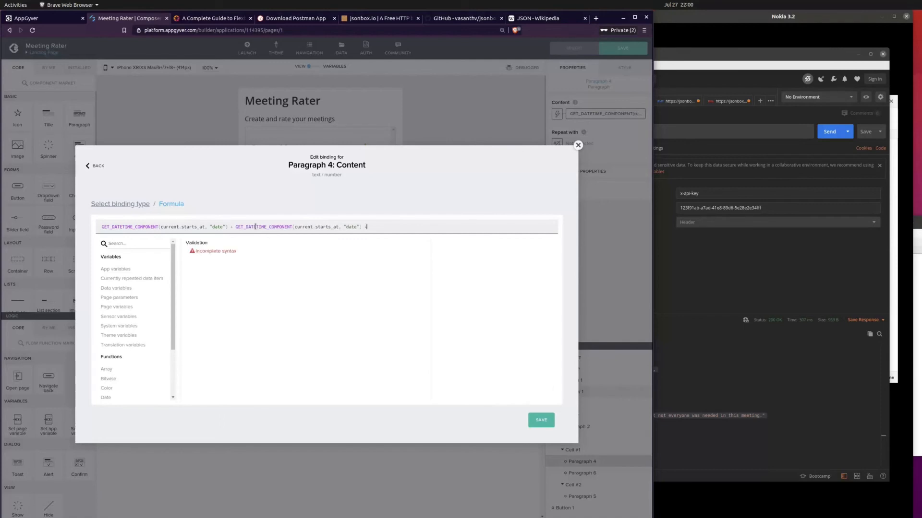
{"action": "key", "text": "ctrl+v"}
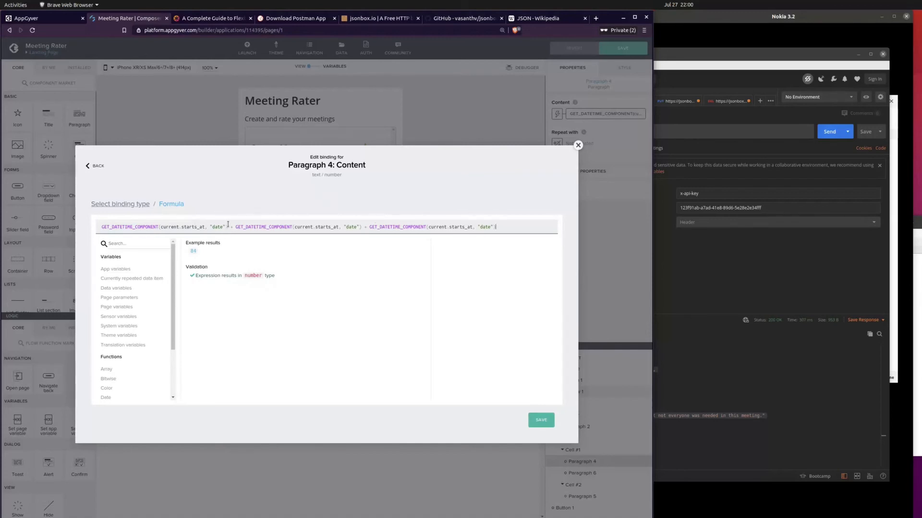
Step: Save the formula with three added date components as the date paragraph's content binding
{"action": "left_click_drag", "start_coordinate": [228, 226], "coordinate": [100, 226]}
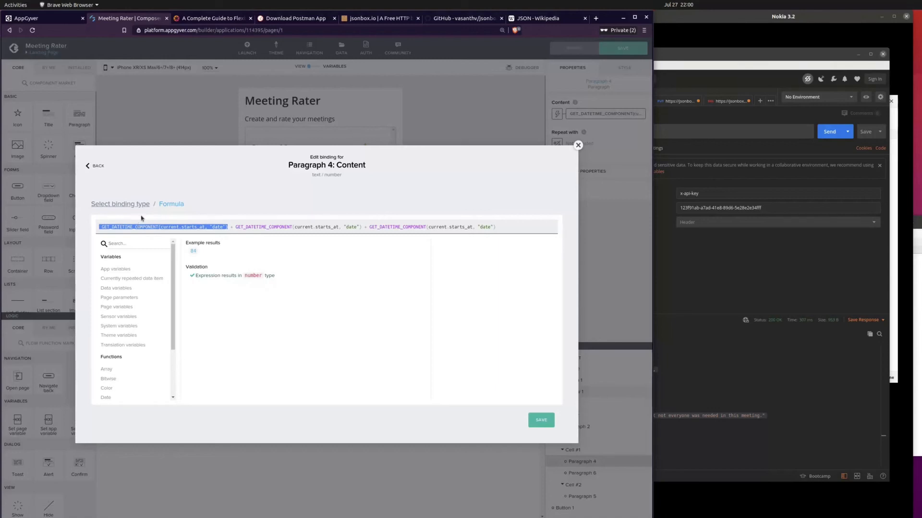
{"action": "left_click", "coordinate": [548, 420]}
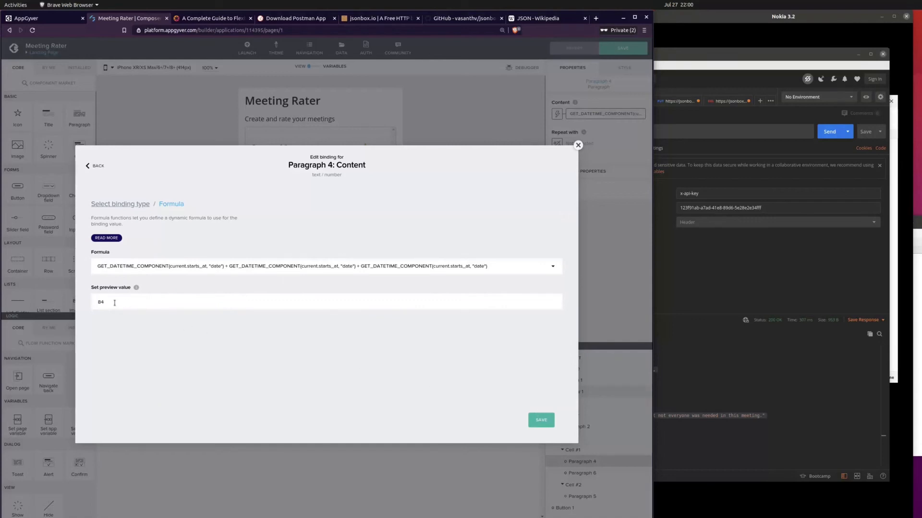
{"action": "left_click", "coordinate": [546, 422]}
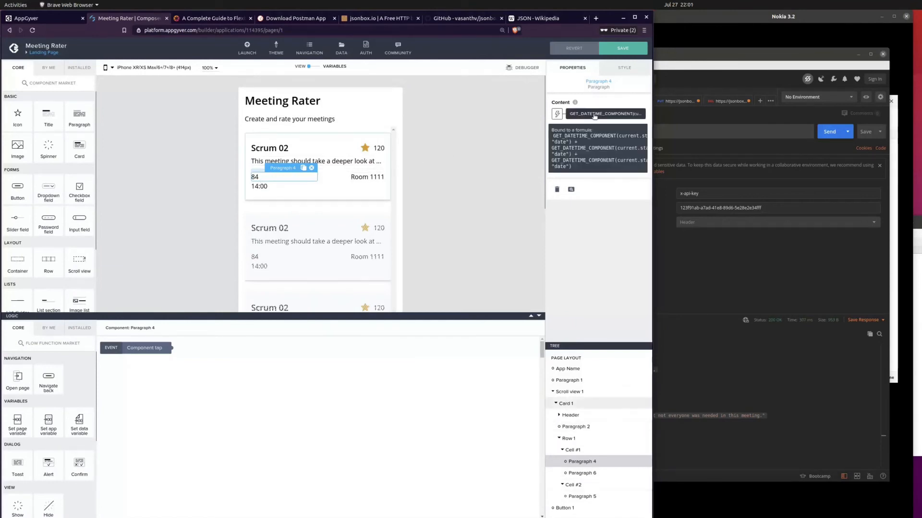
Step: Add an empty string "" between the formula's first and second date components and save the binding
{"action": "left_click", "coordinate": [595, 115]}
{"action": "type", "text": ")"}
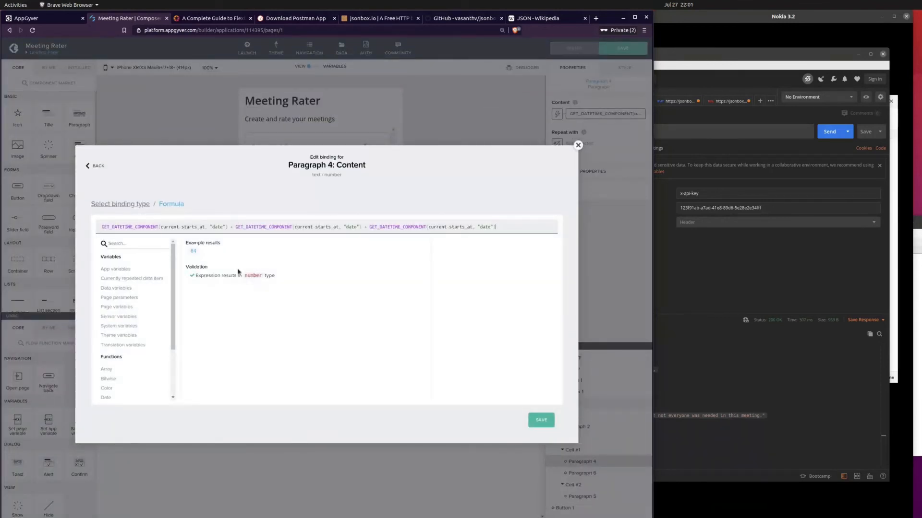
{"action": "left_click", "coordinate": [231, 229]}
{"action": "type", "text": "+ \""}
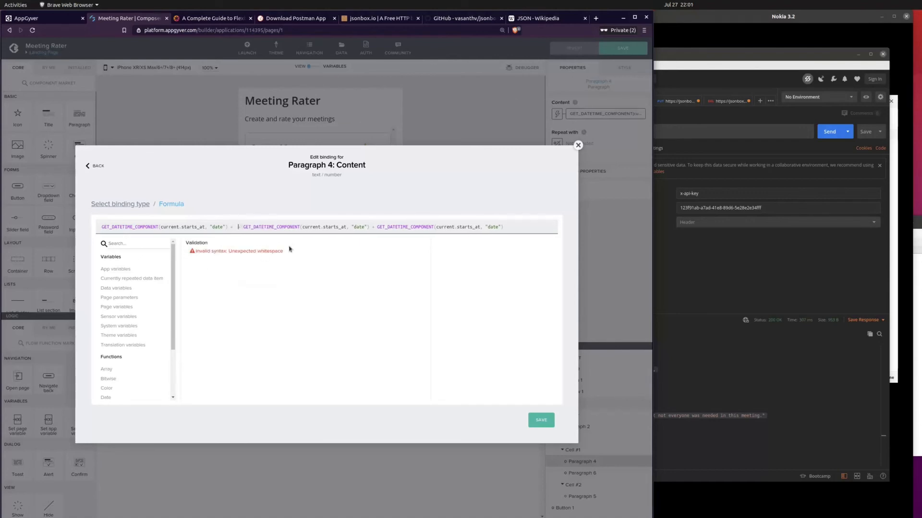
{"action": "type", "text": "\" +"}
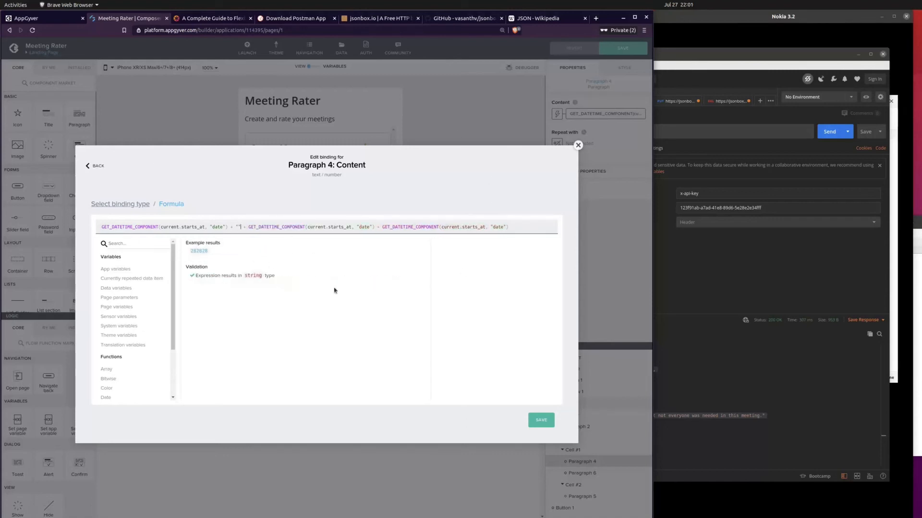
{"action": "left_click", "coordinate": [540, 420]}
{"action": "left_click", "coordinate": [541, 421]}
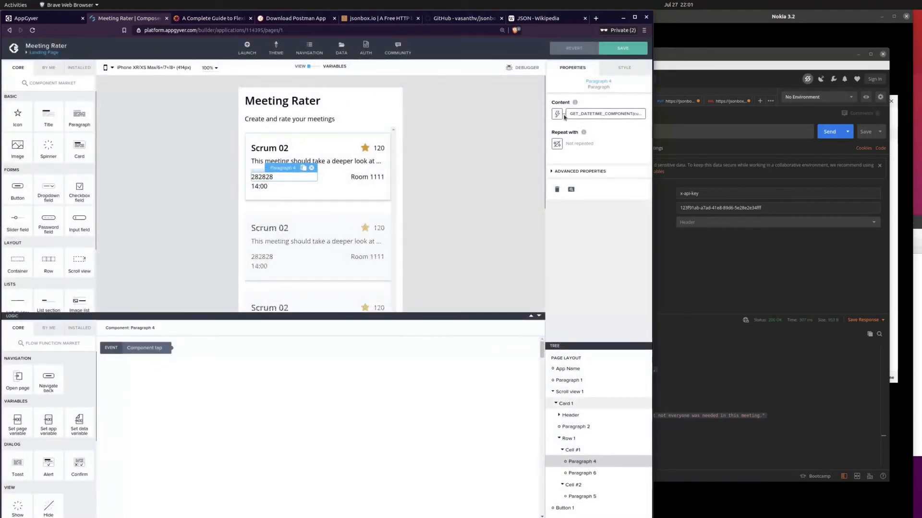
Step: Change the formula's empty string to "/" and insert another "/" string between the second and third components
{"action": "left_click", "coordinate": [582, 115]}
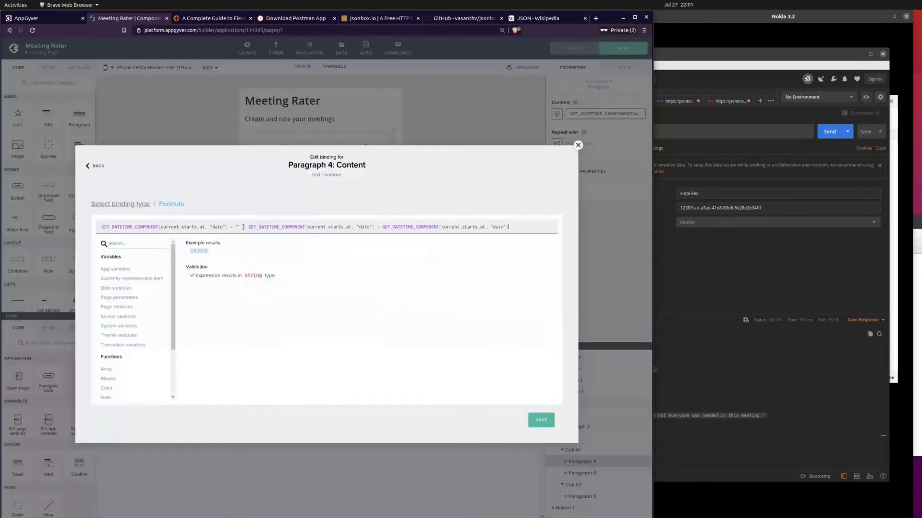
{"action": "type", "text": "/"}
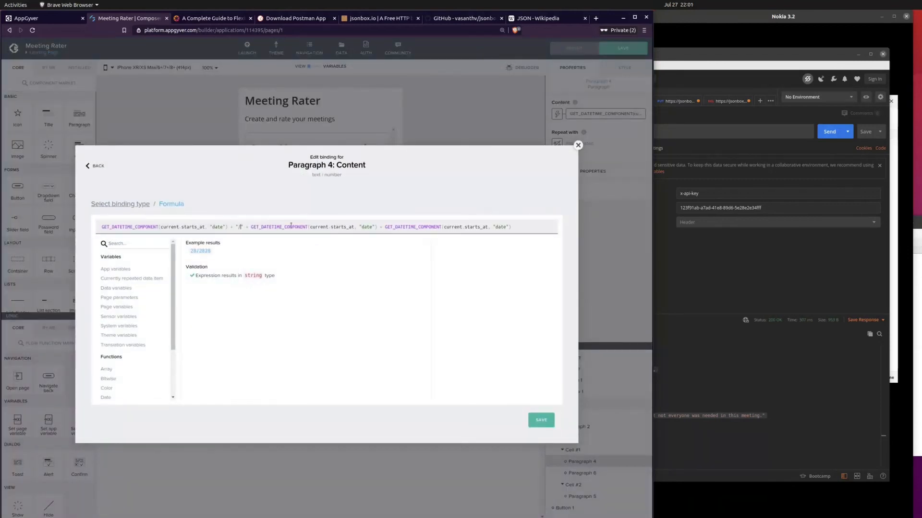
{"action": "left_click", "coordinate": [250, 227]}
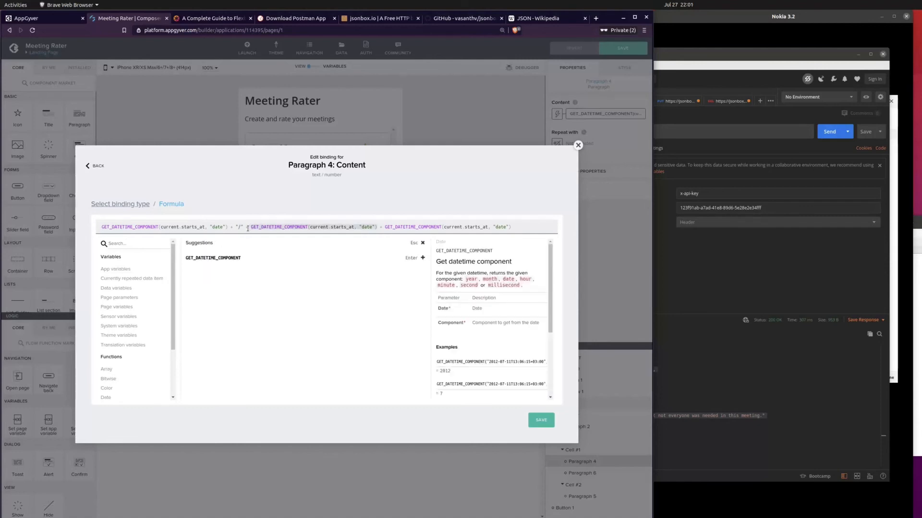
{"action": "left_click", "coordinate": [387, 226]}
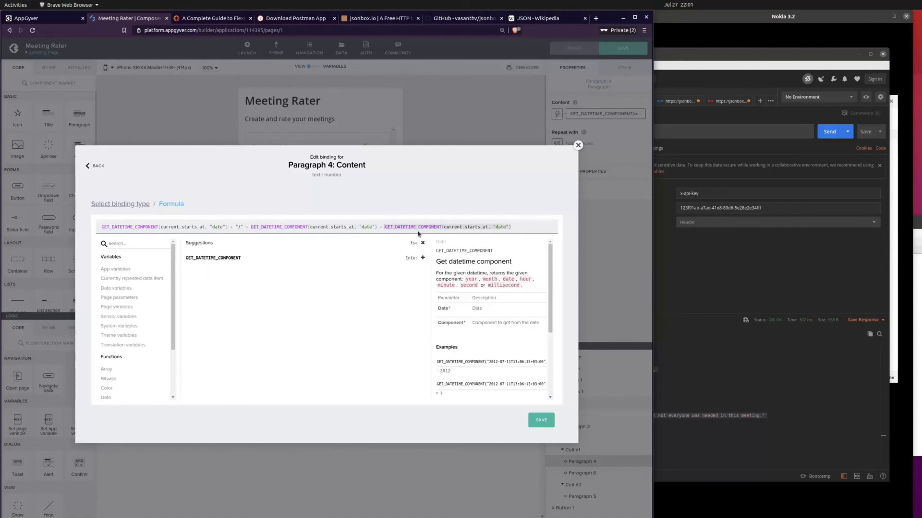
{"action": "type", "text": "\"\" "}
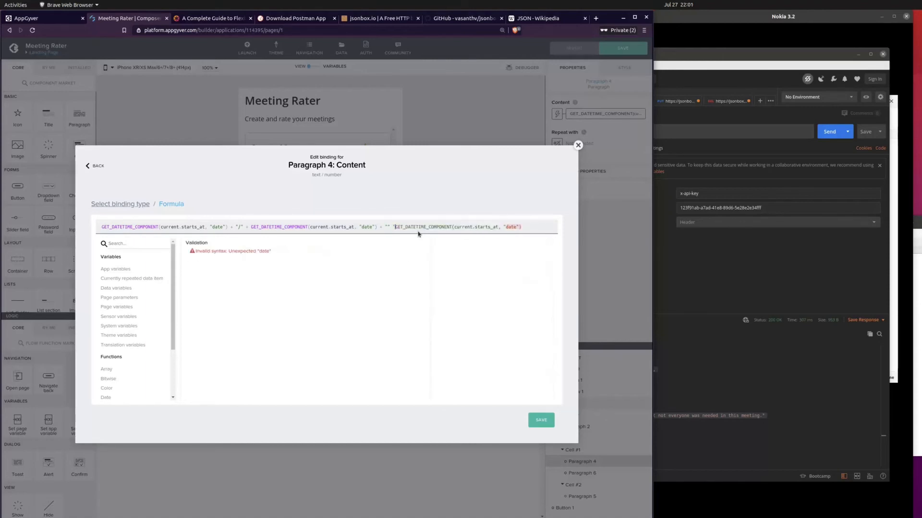
{"action": "type", "text": "+"}
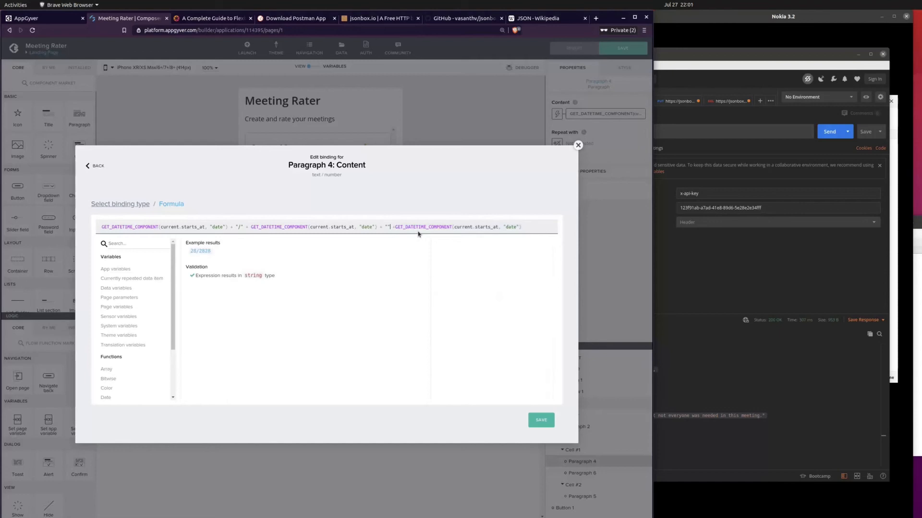
{"action": "type", "text": "/"}
{"action": "key", "text": "Right"}
{"action": "key", "text": "Right"}
{"action": "key", "text": "Right"}
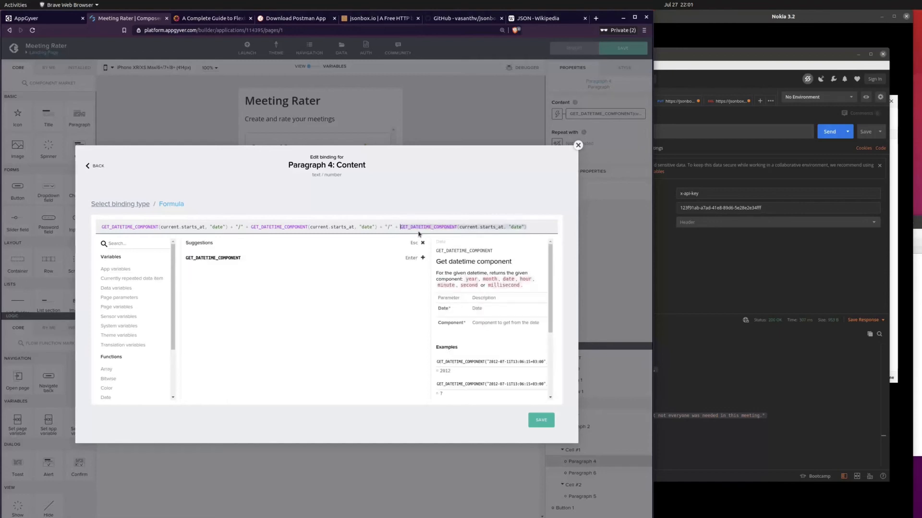
Step: Set the second function's component to "month" and the third's to "year", and save the date paragraph's binding
{"action": "key", "text": "End"}
{"action": "left_click", "coordinate": [363, 227]}
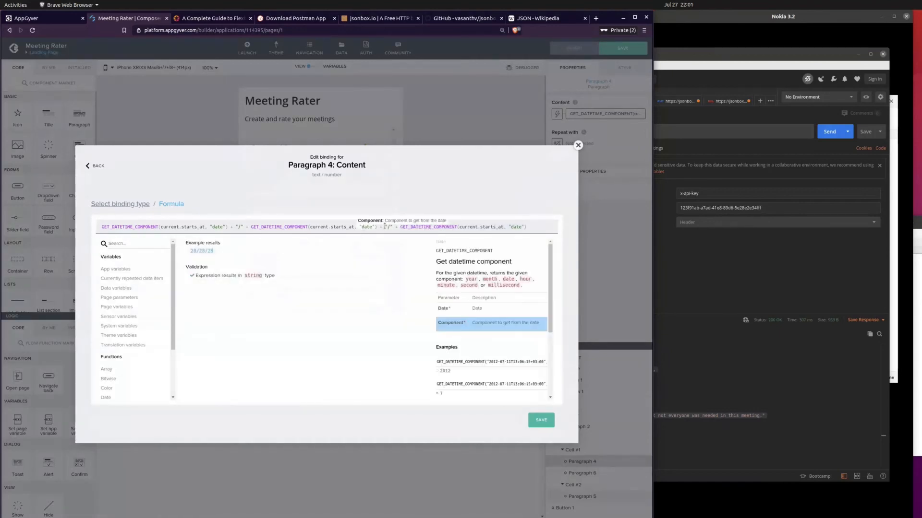
{"action": "type", "text": "month"}
{"action": "double_click", "coordinate": [516, 226]}
{"action": "type", "text": "year"}
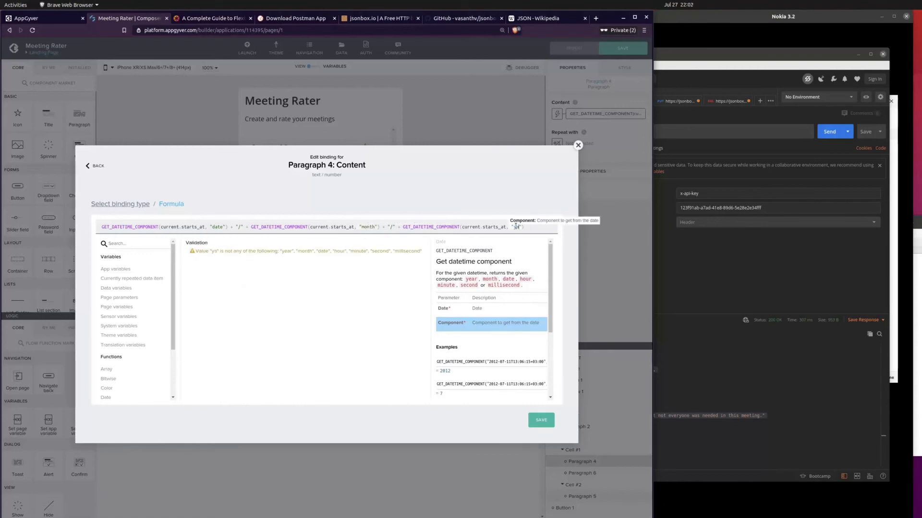
{"action": "left_click", "coordinate": [539, 422]}
{"action": "left_click", "coordinate": [541, 421]}
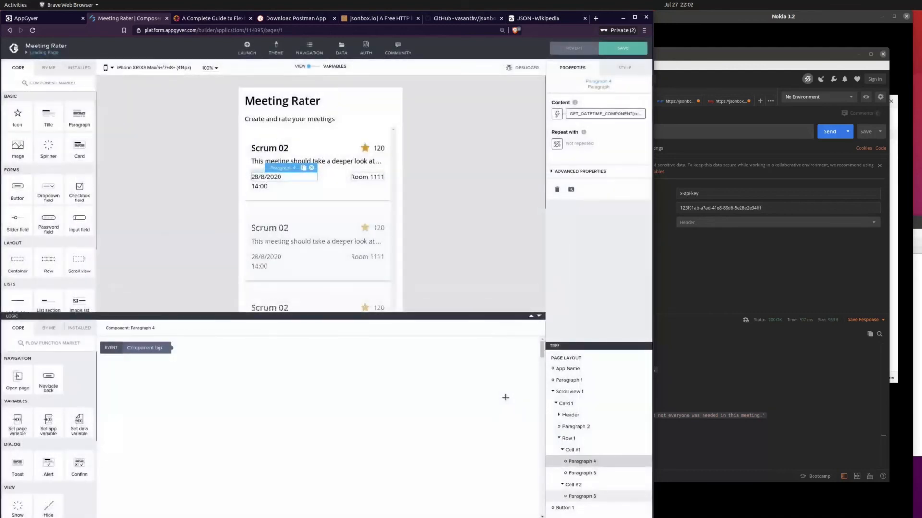
Step: Switch the content binding of the card's 14:00 time paragraph to a formula and clear the existing expression
{"action": "left_click", "coordinate": [265, 188]}
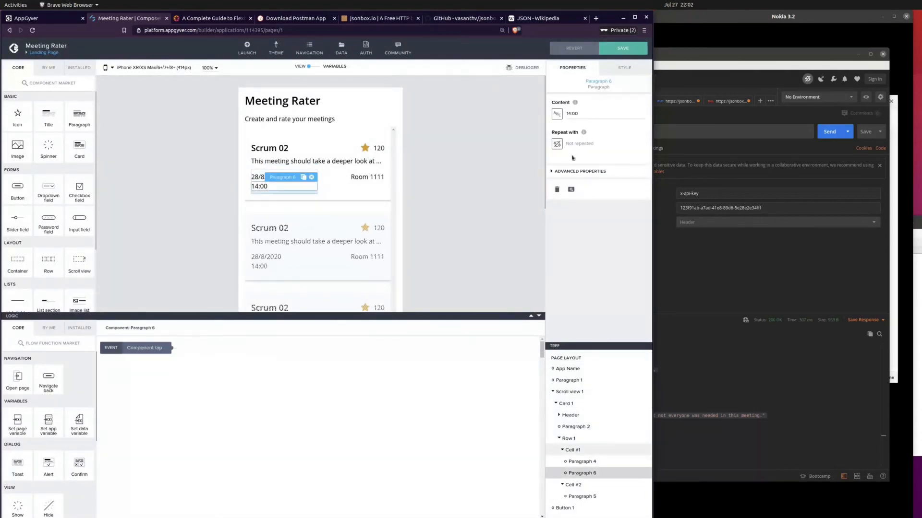
{"action": "left_click", "coordinate": [557, 114]}
{"action": "left_click", "coordinate": [415, 244]}
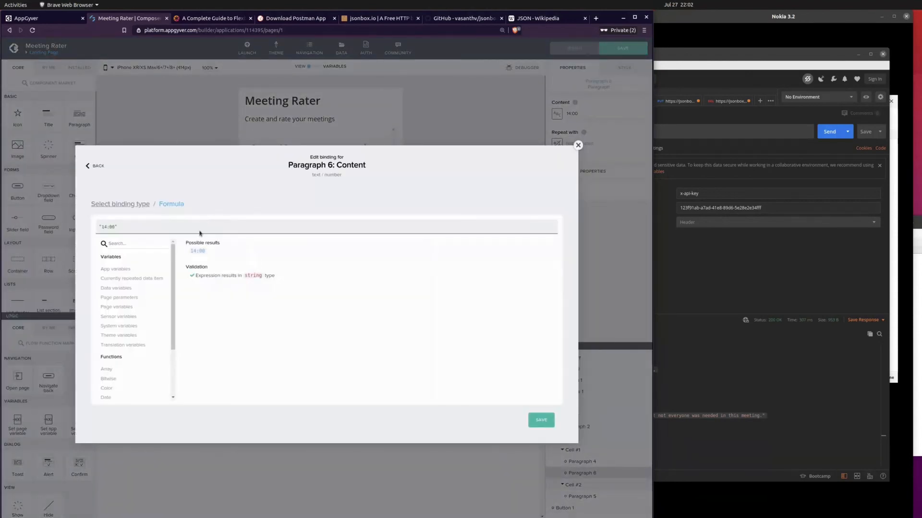
{"action": "triple_click", "coordinate": [190, 228]}
{"action": "key", "text": "BackSpace"}
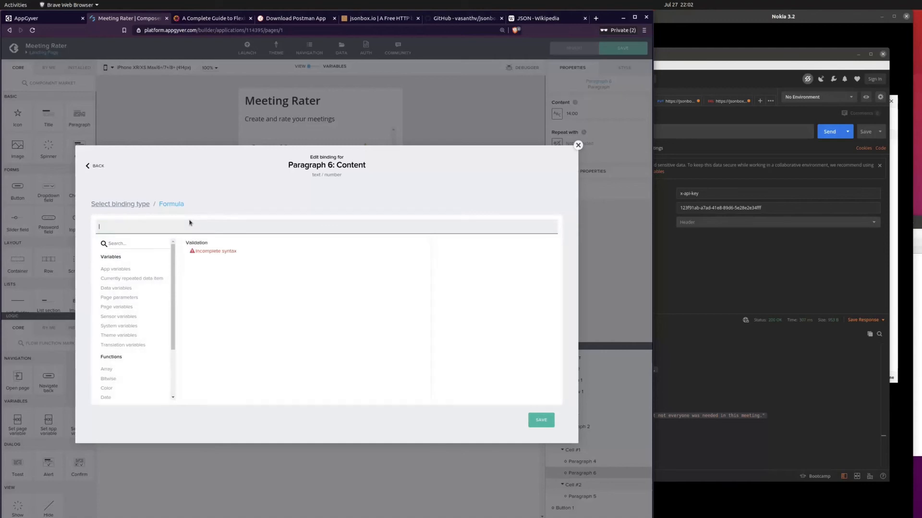
Step: Insert GET_DATETIME_COMPONENT into the time paragraph's formula with current.starts_at as its date argument
{"action": "left_click", "coordinate": [121, 397]}
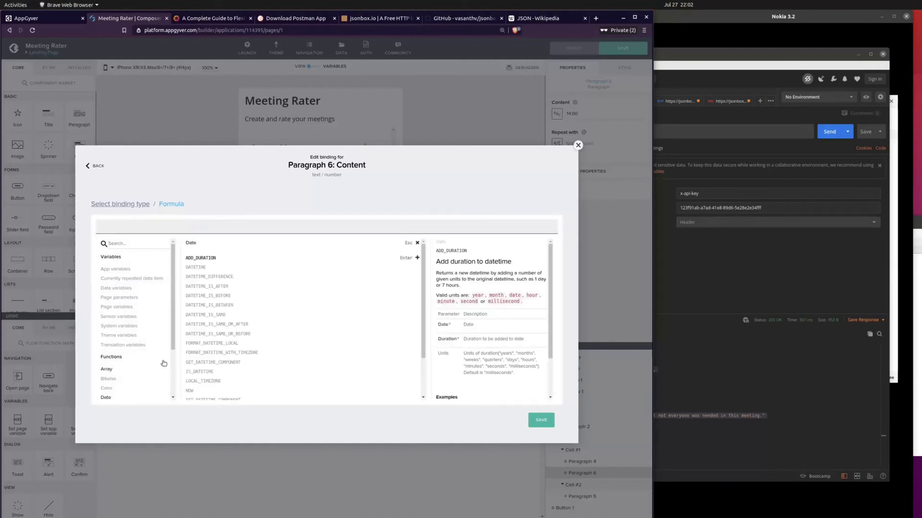
{"action": "left_click", "coordinate": [228, 364]}
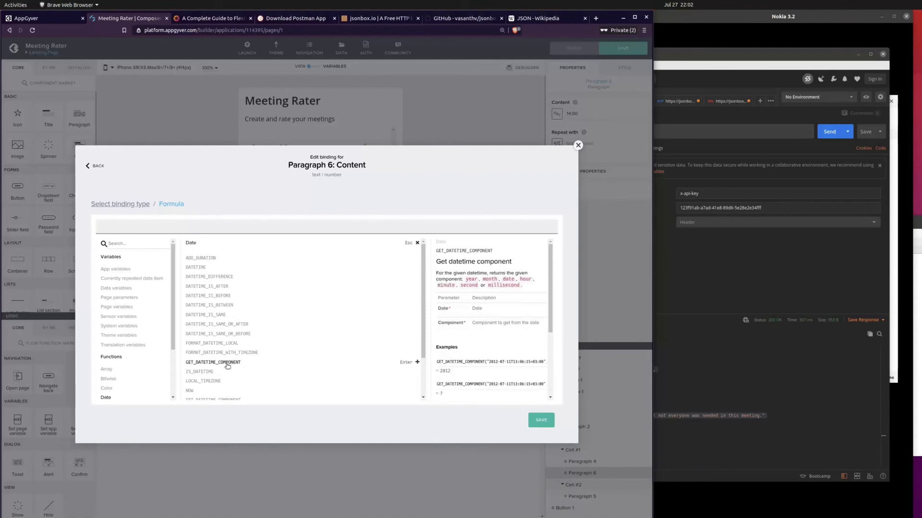
{"action": "left_click", "coordinate": [228, 366]}
{"action": "left_click", "coordinate": [139, 280]}
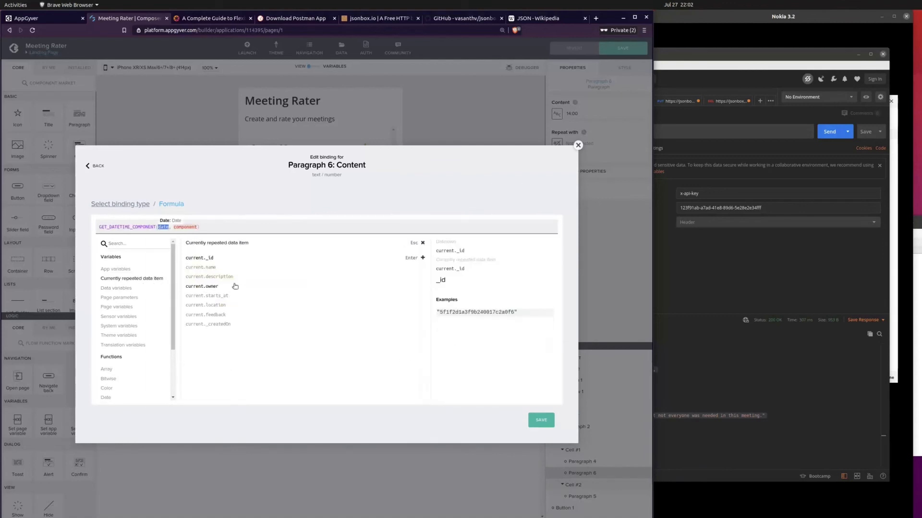
{"action": "left_click", "coordinate": [226, 296]}
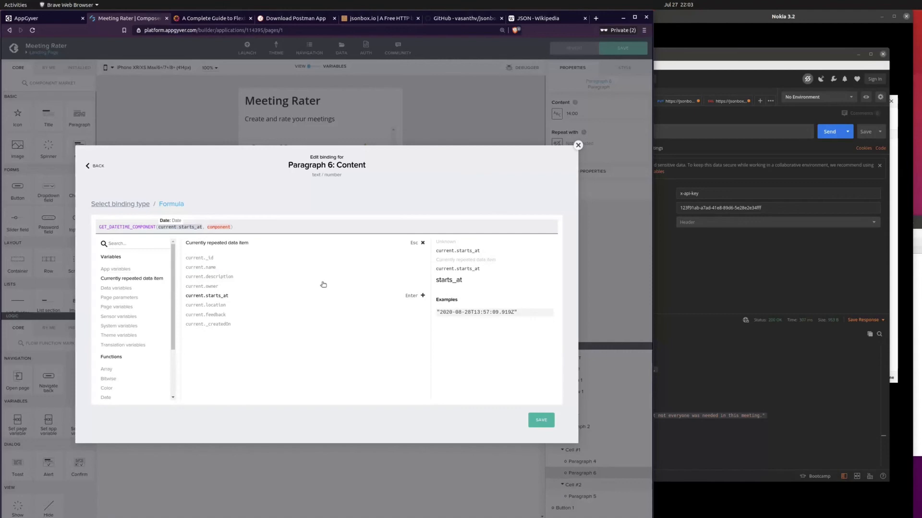
Step: Set the component argument of the time formula's GET_DATETIME_COMPONENT function to "hour"
{"action": "double_click", "coordinate": [216, 227]}
{"action": "key", "text": "BackSpace"}
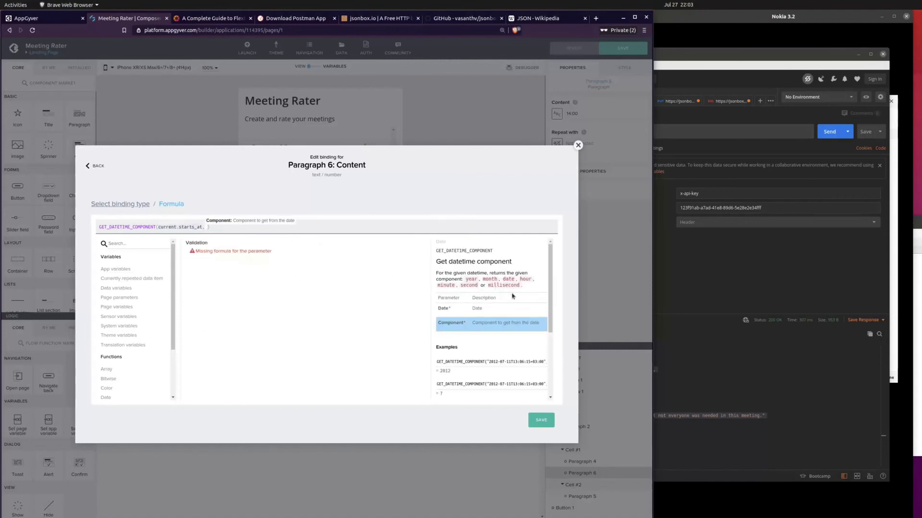
{"action": "type", "text": "hour"}
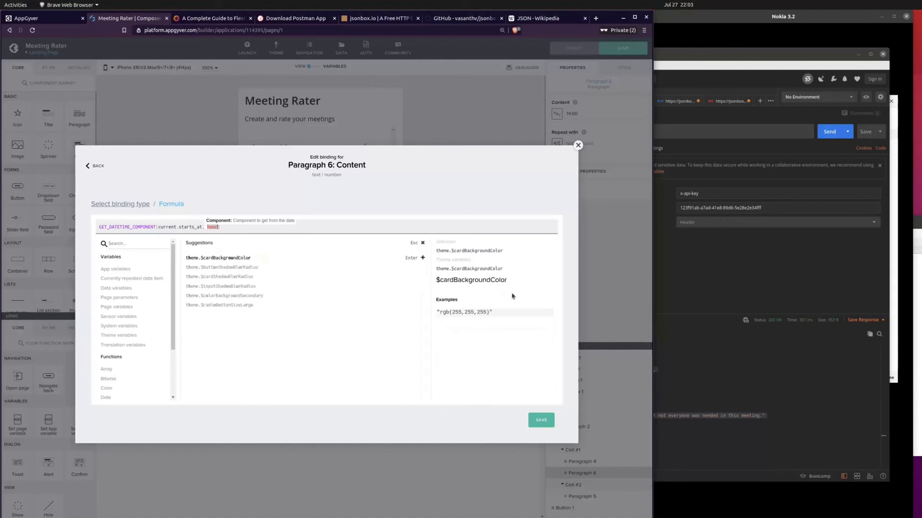
{"action": "key", "text": "BackSpace"}
{"action": "key", "text": "BackSpace"}
{"action": "key", "text": "BackSpace"}
{"action": "key", "text": "BackSpace"}
{"action": "type", "text": "\"hour"}
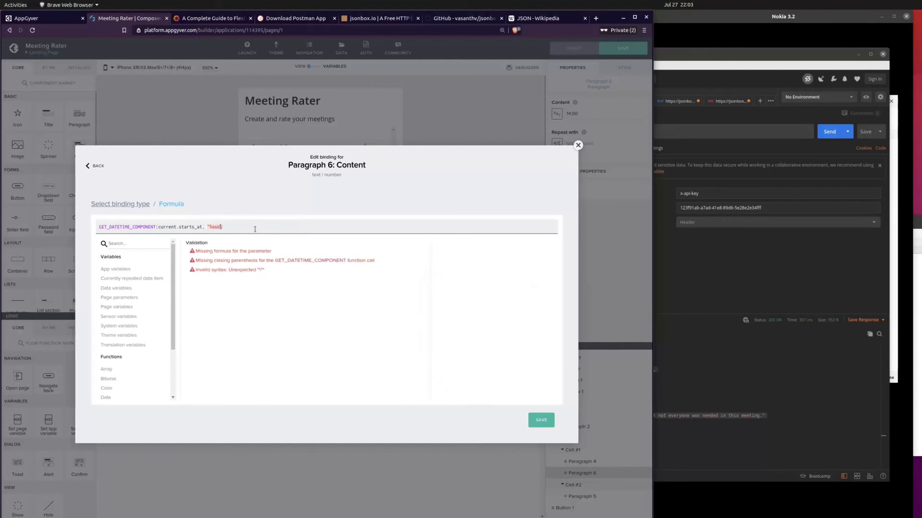
{"action": "type", "text": "\""}
{"action": "key", "text": "Right"}
Step: Append the string ":" to the time formula and place GET_DATETIME_COMPONENT(current.starts_at, "date") on both sides of it
{"action": "type", "text": "+ \":\" +"}
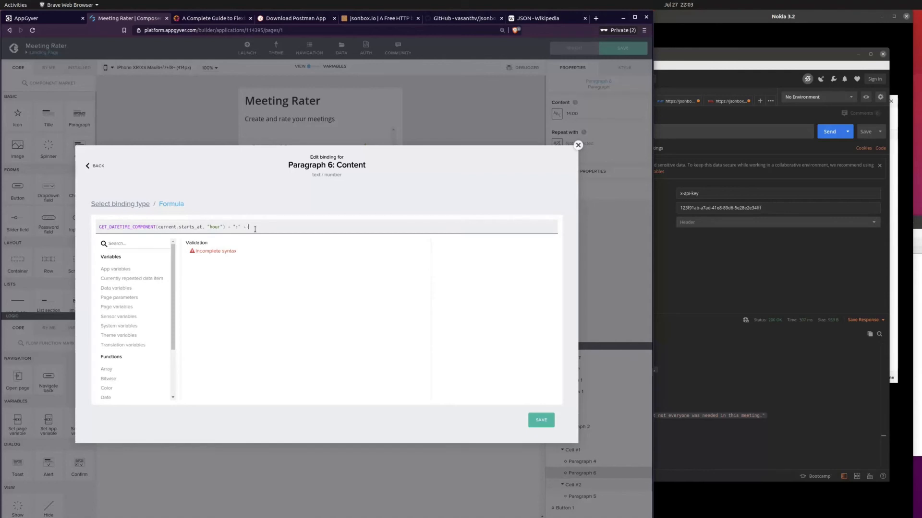
{"action": "left_click_drag", "start_coordinate": [225, 226], "coordinate": [28, 224]}
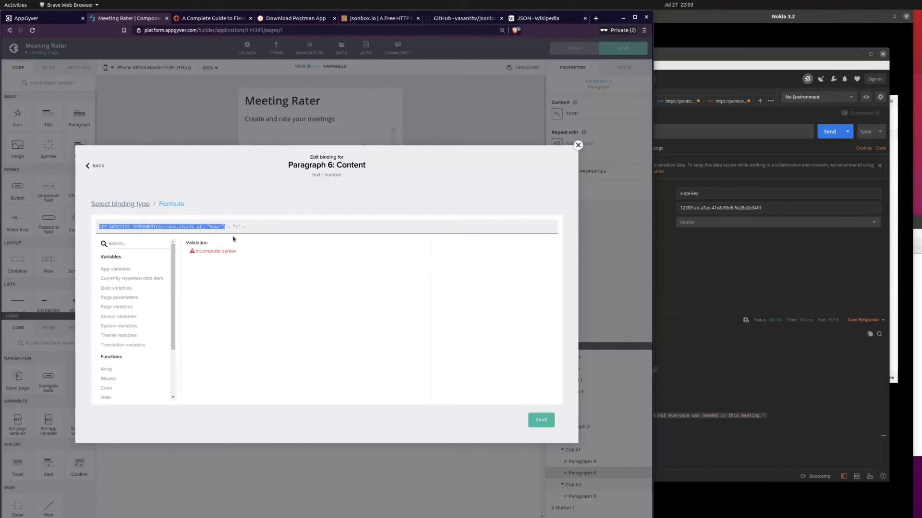
{"action": "type", "text": "GET_DATETIME_COMPONENT(current.starts_at, \"date\")"}
{"action": "left_click_drag", "start_coordinate": [227, 228], "coordinate": [131, 222]}
{"action": "key", "text": "ctrl+c"}
{"action": "left_click", "coordinate": [309, 234]}
{"action": "key", "text": "ctrl+v"}
Step: Set the second function's component to "minute" and save the time paragraph's binding
{"action": "double_click", "coordinate": [363, 227]}
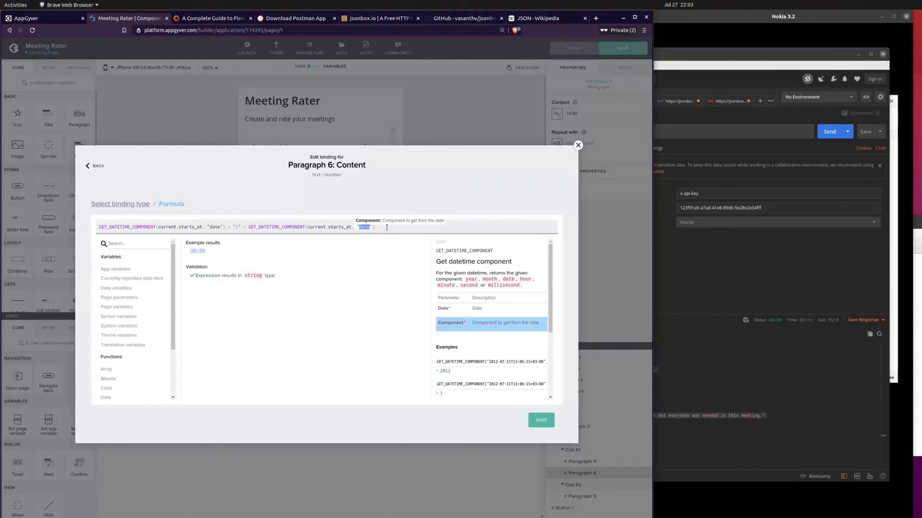
{"action": "type", "text": "minute"}
{"action": "left_click", "coordinate": [530, 421]}
{"action": "left_click", "coordinate": [539, 420]}
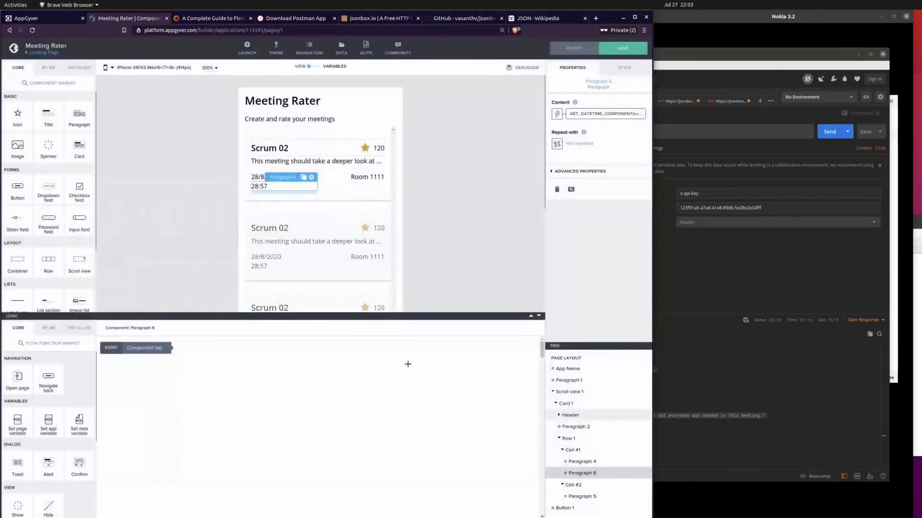
Step: Change the first function's component in the time paragraph's formula to "hour" and save the binding
{"action": "left_click", "coordinate": [435, 222]}
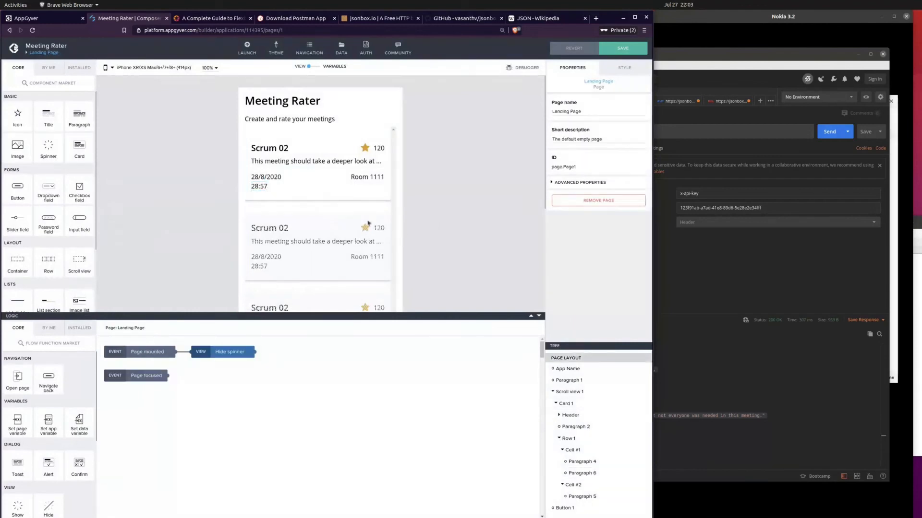
{"action": "left_click", "coordinate": [289, 193]}
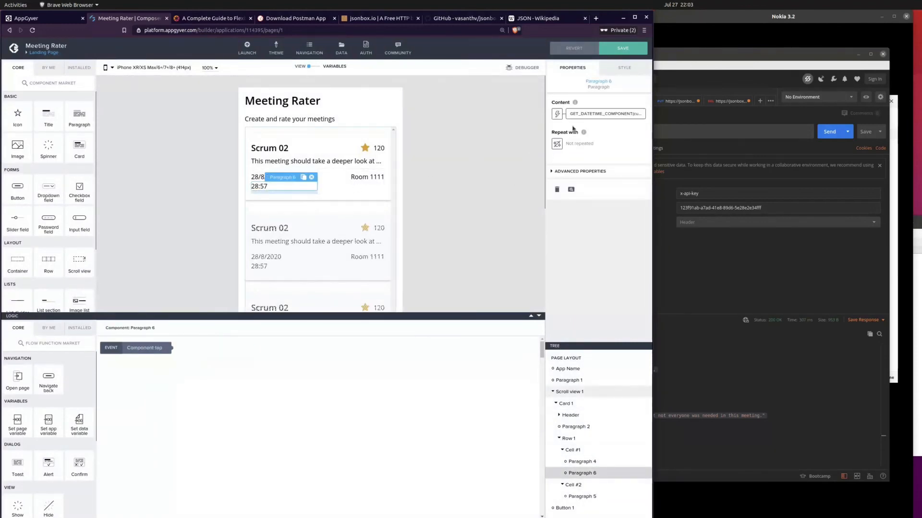
{"action": "left_click", "coordinate": [601, 115]}
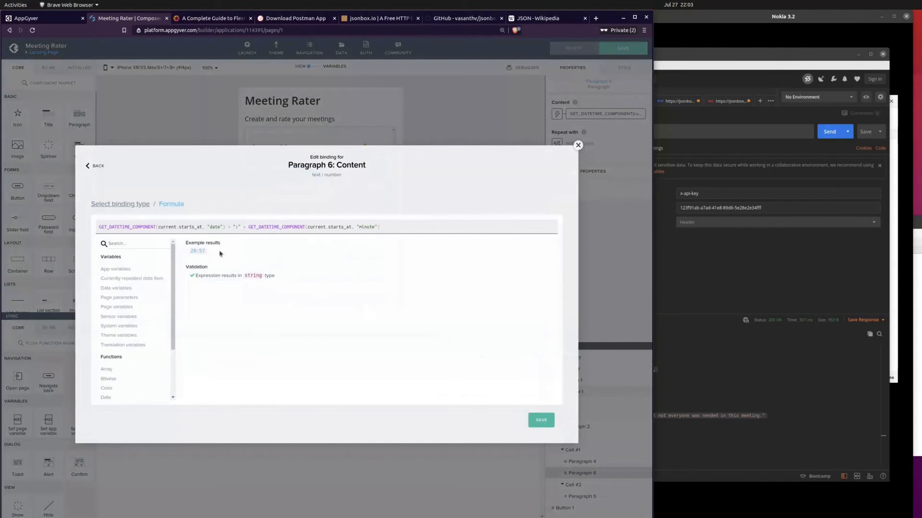
{"action": "type", "text": "hour"}
{"action": "left_click", "coordinate": [544, 414]}
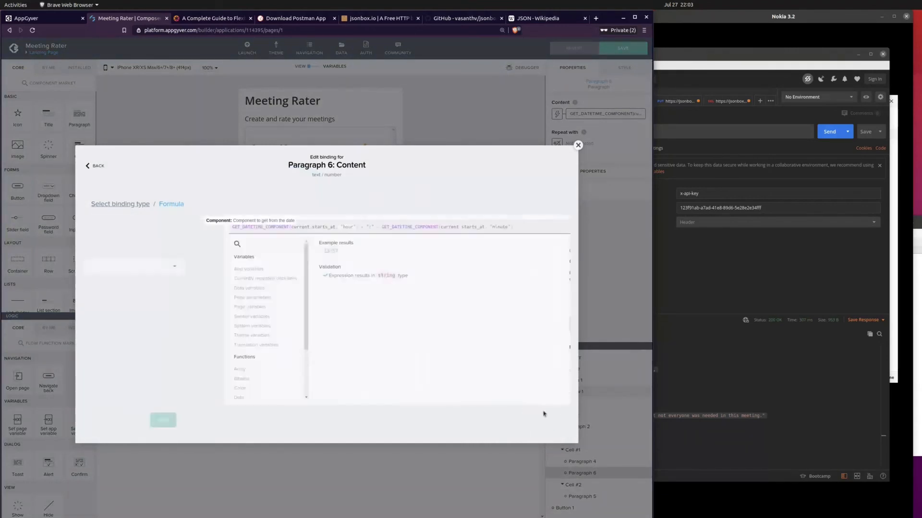
{"action": "left_click", "coordinate": [541, 419]}
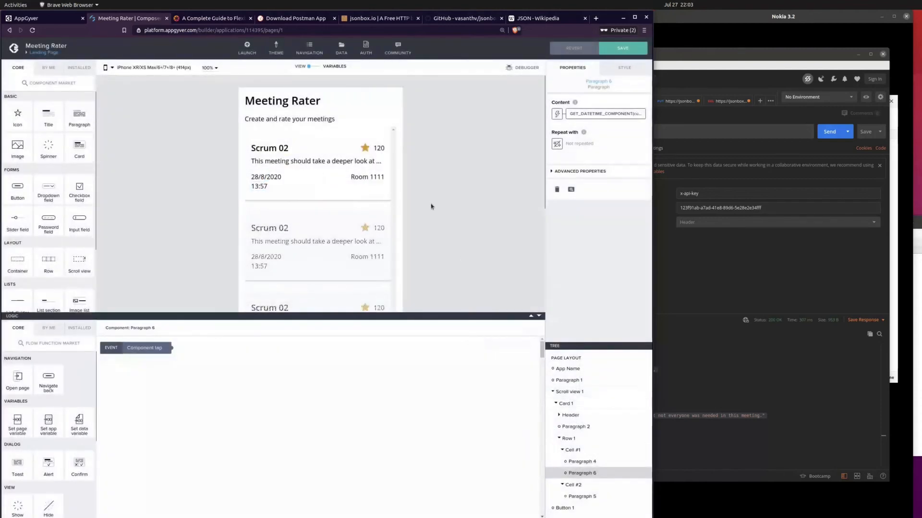
Step: Save the app and minimize the Postman and notes windows to uncover the phone preview
{"action": "left_click", "coordinate": [430, 204]}
{"action": "left_click", "coordinate": [614, 49]}
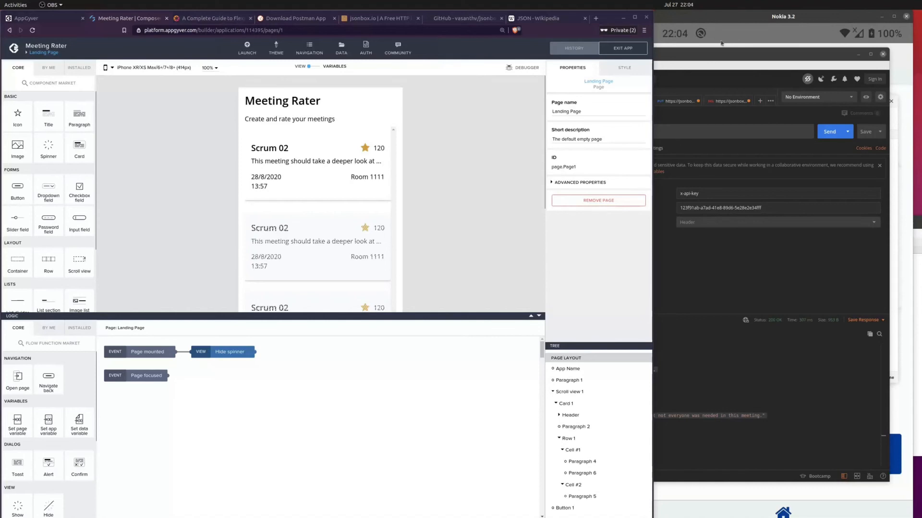
{"action": "left_click", "coordinate": [770, 57]}
{"action": "left_click", "coordinate": [860, 55]}
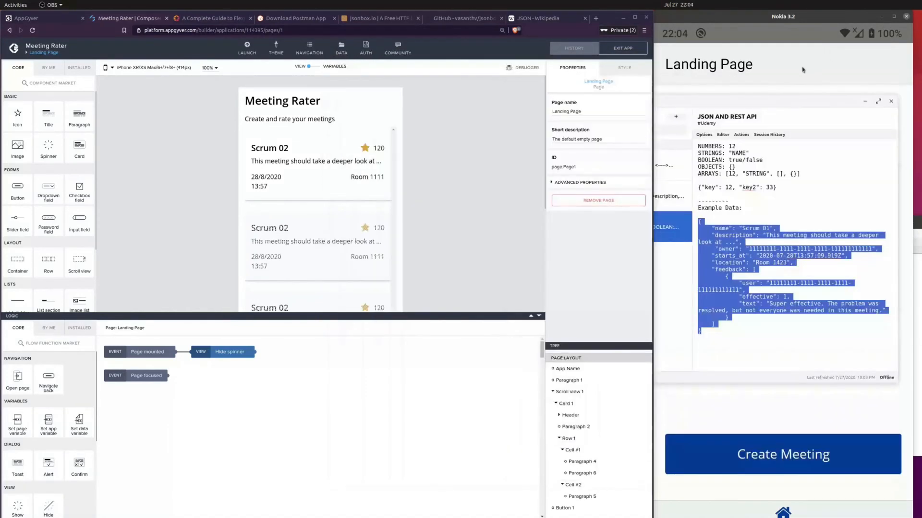
{"action": "left_click", "coordinate": [865, 101]}
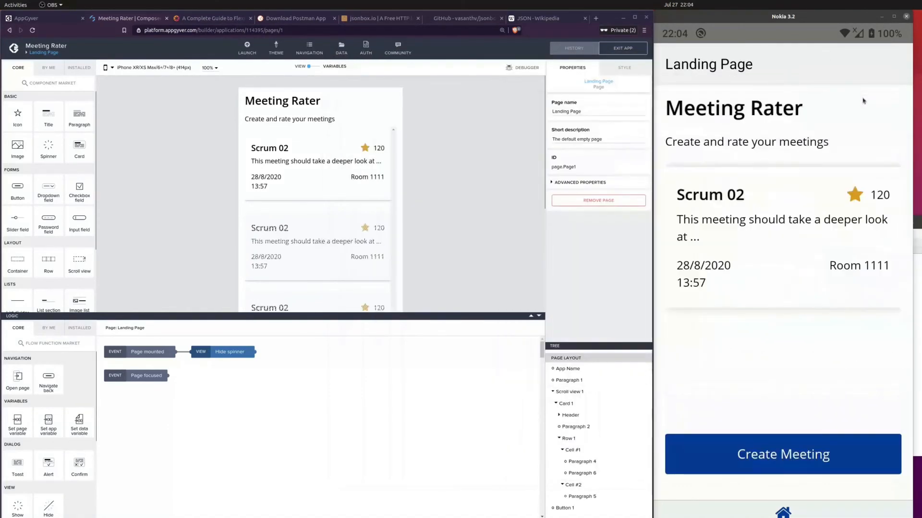
{"action": "left_click", "coordinate": [822, 349]}
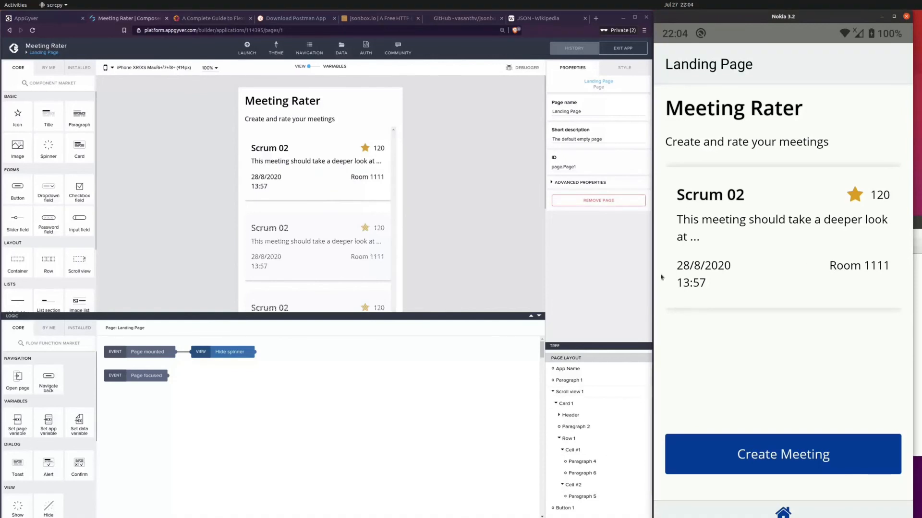
Step: Switch to Postman and examine the feedback entry in the meeting record, especially its "effective" field
{"action": "left_click", "coordinate": [377, 153]}
{"action": "left_click", "coordinate": [369, 140]}
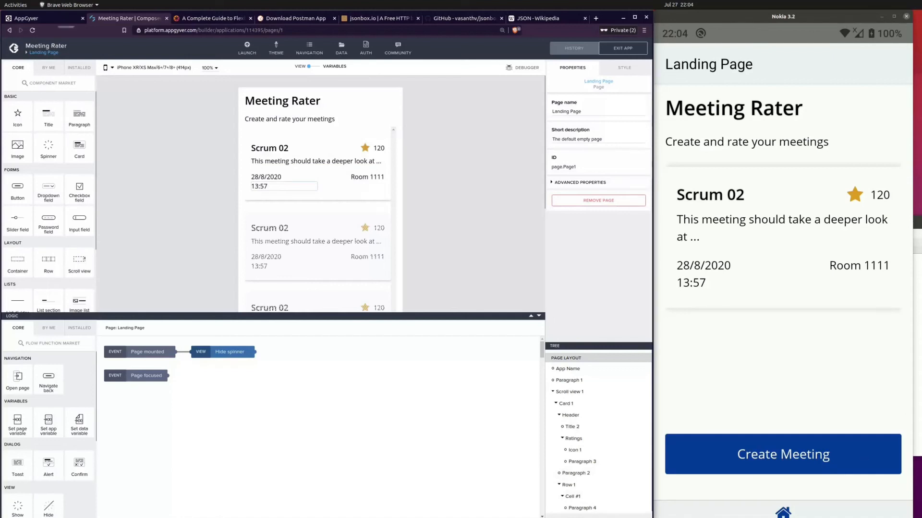
{"action": "key", "text": "alt+Tab"}
{"action": "left_click", "coordinate": [608, 405]}
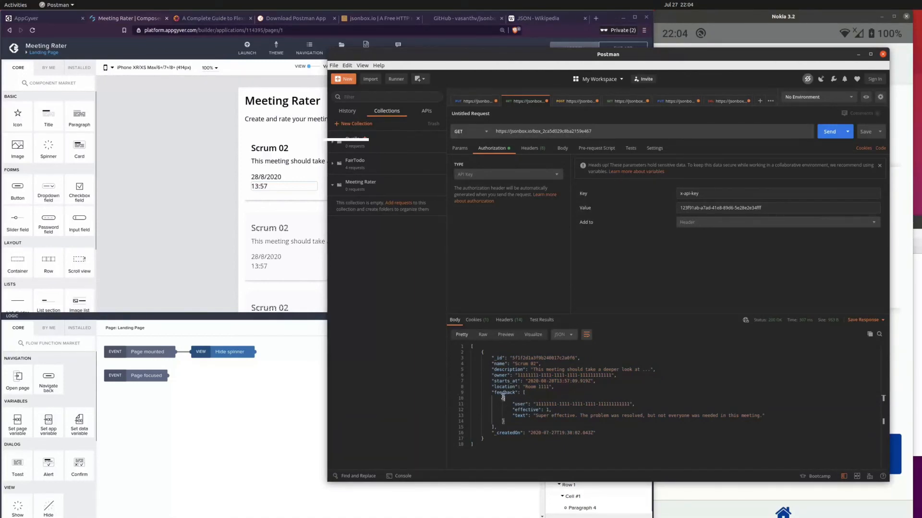
{"action": "left_click_drag", "start_coordinate": [503, 398], "coordinate": [517, 420]}
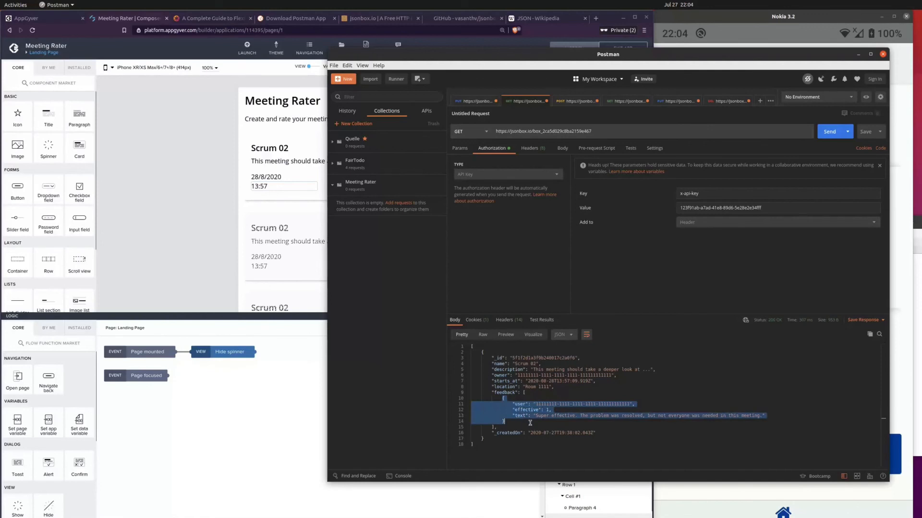
{"action": "double_click", "coordinate": [526, 410]}
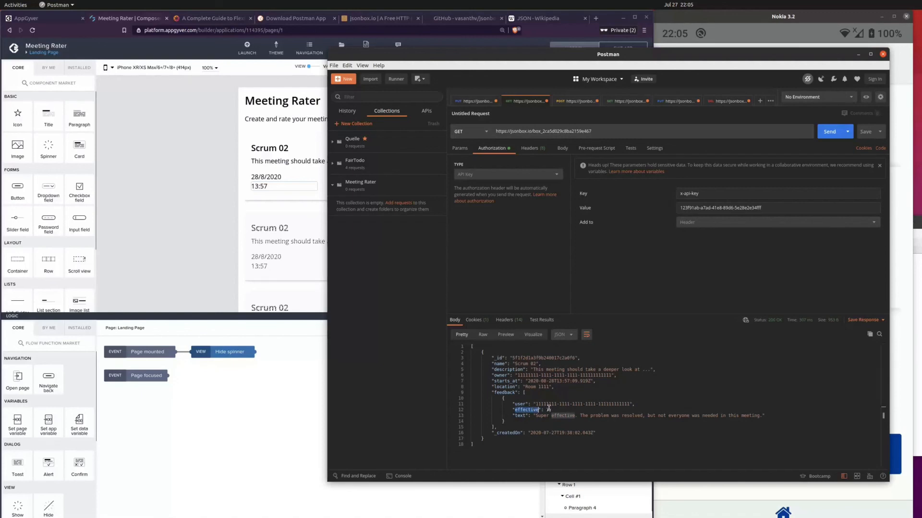
Step: Back in AppGyver, switch the content binding of the card's 120 rating paragraph to a formula and clear the existing expression
{"action": "left_click", "coordinate": [193, 228]}
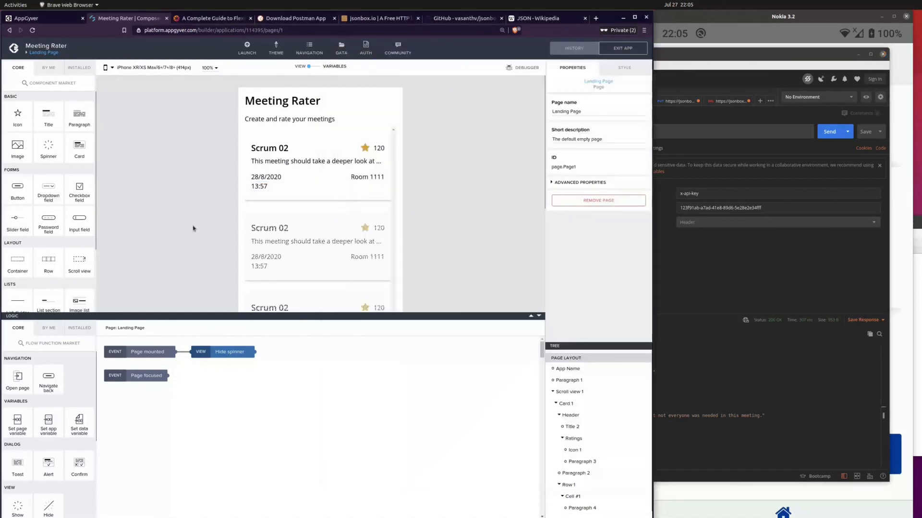
{"action": "left_click", "coordinate": [379, 149]}
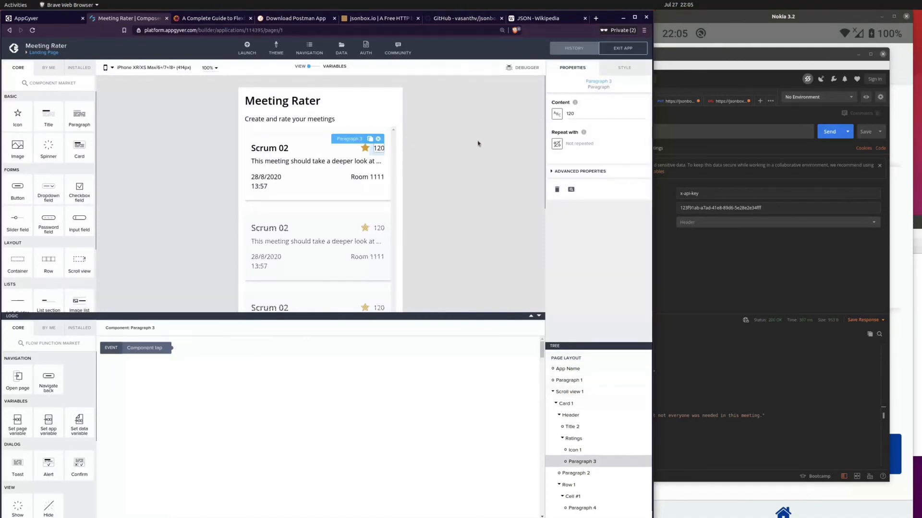
{"action": "left_click", "coordinate": [556, 115]}
{"action": "left_click", "coordinate": [406, 257]}
{"action": "left_click", "coordinate": [256, 270]}
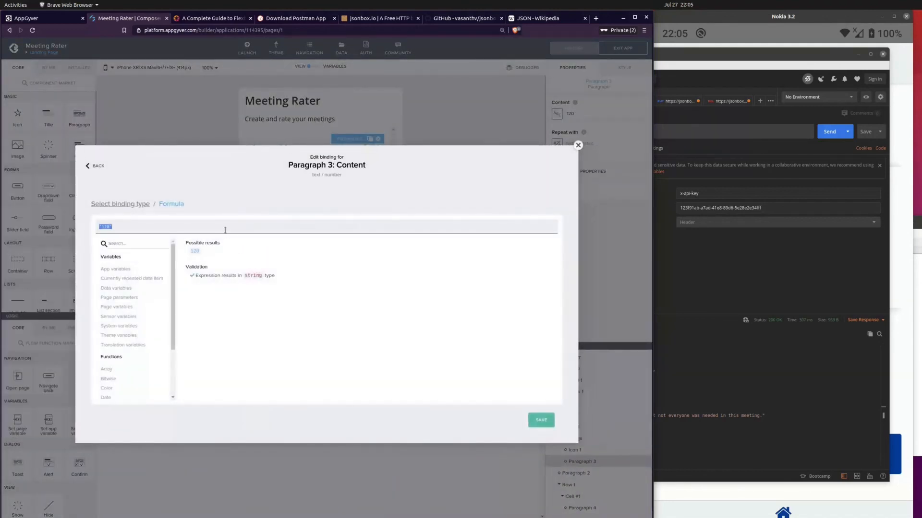
{"action": "key", "text": "BackSpace"}
Step: Look through the array functions in the formula editor and read the description and examples of BUILD_OBJECT
{"action": "scroll", "coordinate": [124, 354], "scroll_direction": "down", "scroll_amount": 2}
{"action": "scroll", "coordinate": [125, 353], "scroll_direction": "down", "scroll_amount": 1}
{"action": "left_click", "coordinate": [106, 301]}
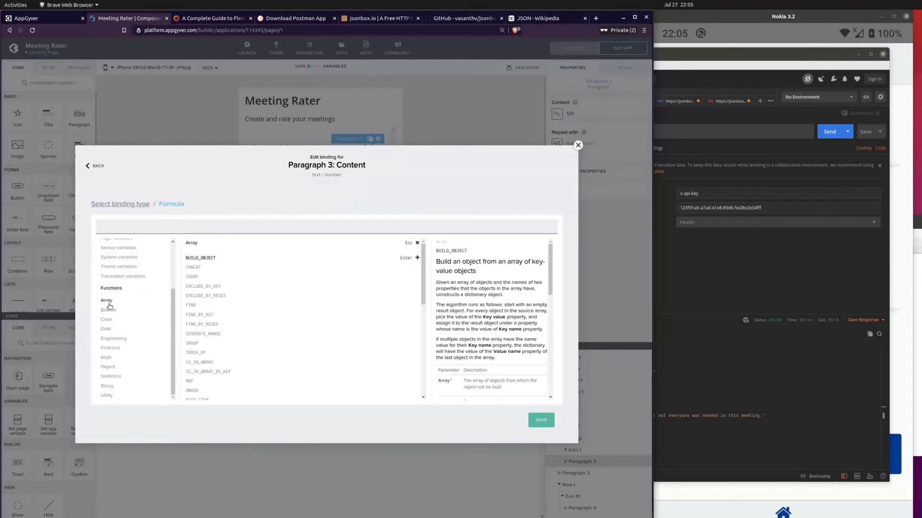
{"action": "scroll", "coordinate": [218, 333], "scroll_direction": "down", "scroll_amount": 3}
{"action": "scroll", "coordinate": [218, 332], "scroll_direction": "down", "scroll_amount": 1}
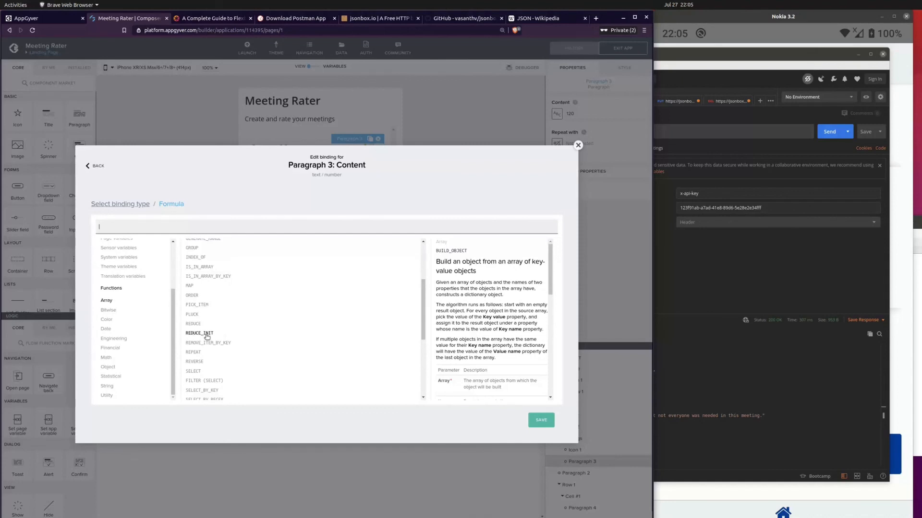
{"action": "scroll", "coordinate": [207, 336], "scroll_direction": "up", "scroll_amount": 4}
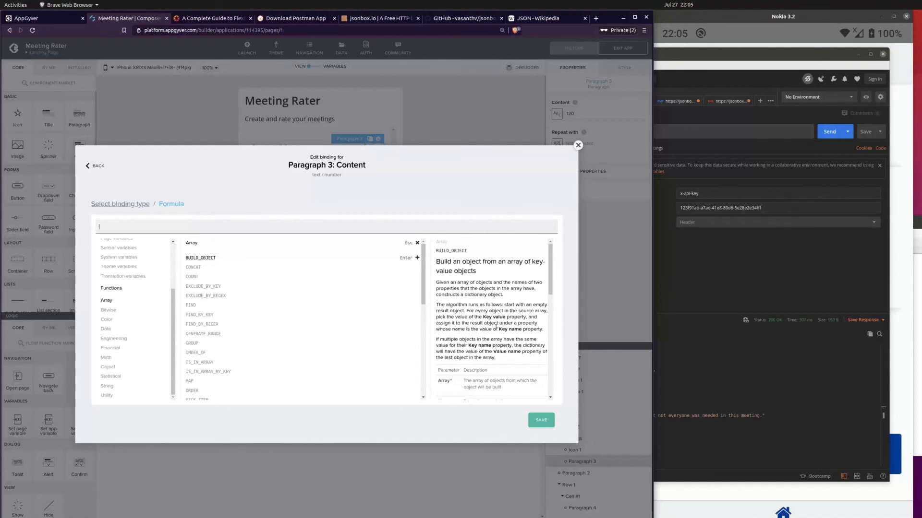
{"action": "scroll", "coordinate": [504, 336], "scroll_direction": "down", "scroll_amount": 5}
{"action": "scroll", "coordinate": [503, 338], "scroll_direction": "down", "scroll_amount": 3}
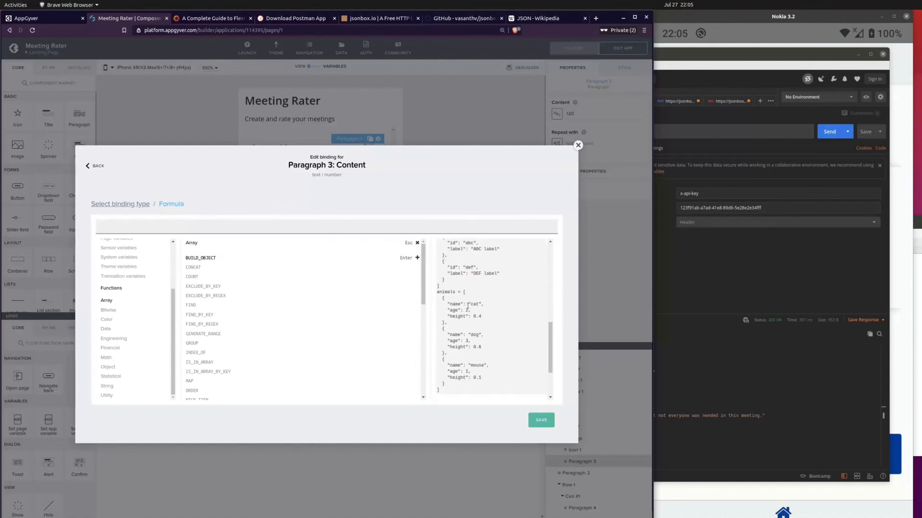
{"action": "scroll", "coordinate": [472, 273], "scroll_direction": "down", "scroll_amount": 3}
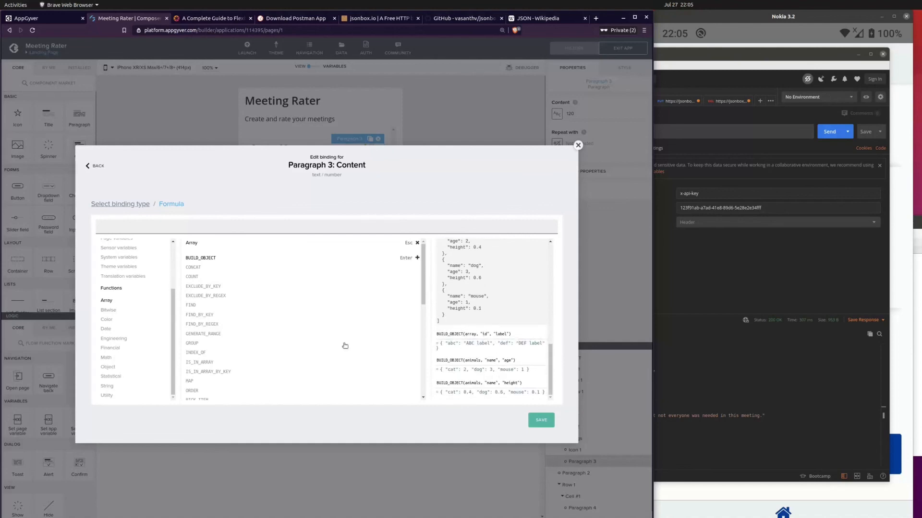
Step: Examine the documentation of CONCAT, COUNT and EXCLUDE_BY_KEY, and browse the remaining array functions as far as SUM_BY_KEY
{"action": "left_click", "coordinate": [205, 270]}
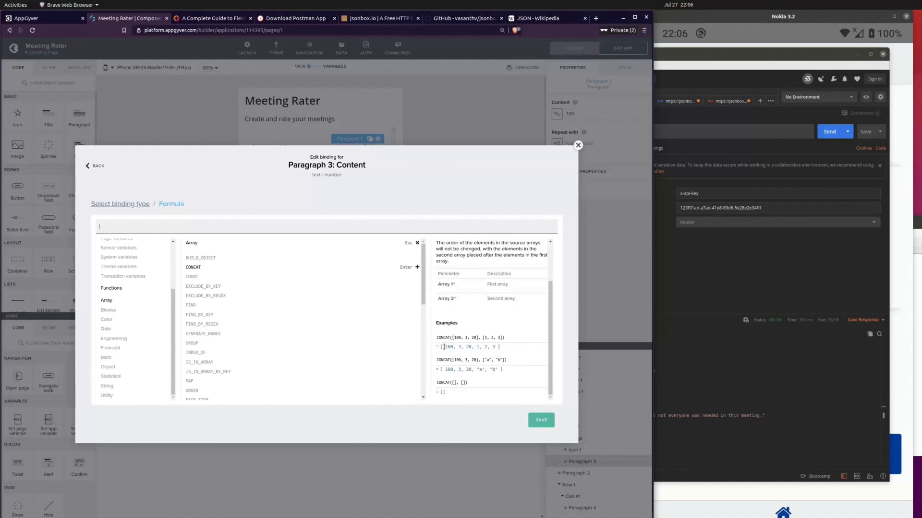
{"action": "left_click", "coordinate": [192, 276]}
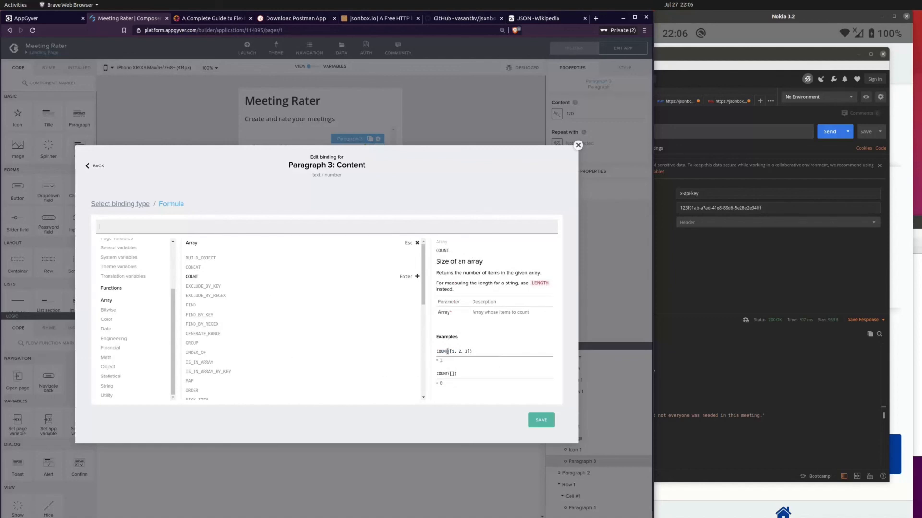
{"action": "left_click", "coordinate": [218, 287]}
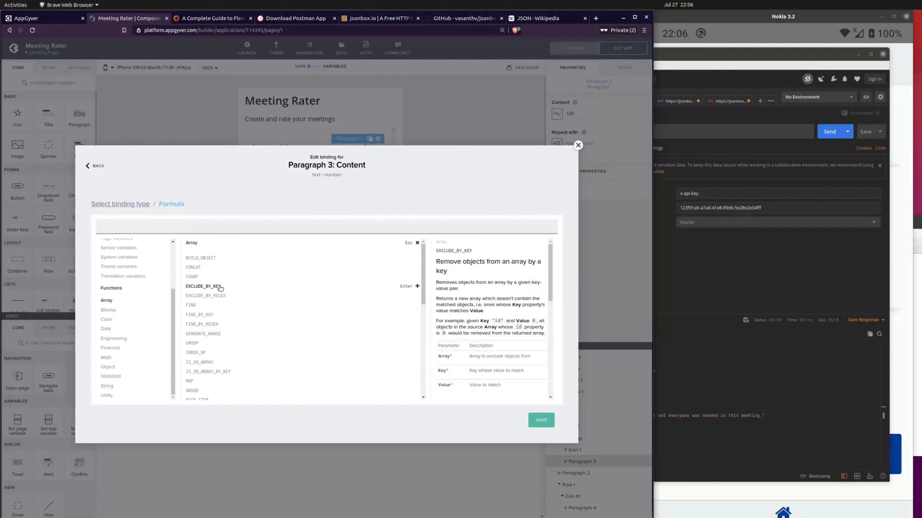
{"action": "scroll", "coordinate": [513, 368], "scroll_direction": "down", "scroll_amount": 2}
{"action": "scroll", "coordinate": [513, 368], "scroll_direction": "down", "scroll_amount": 3}
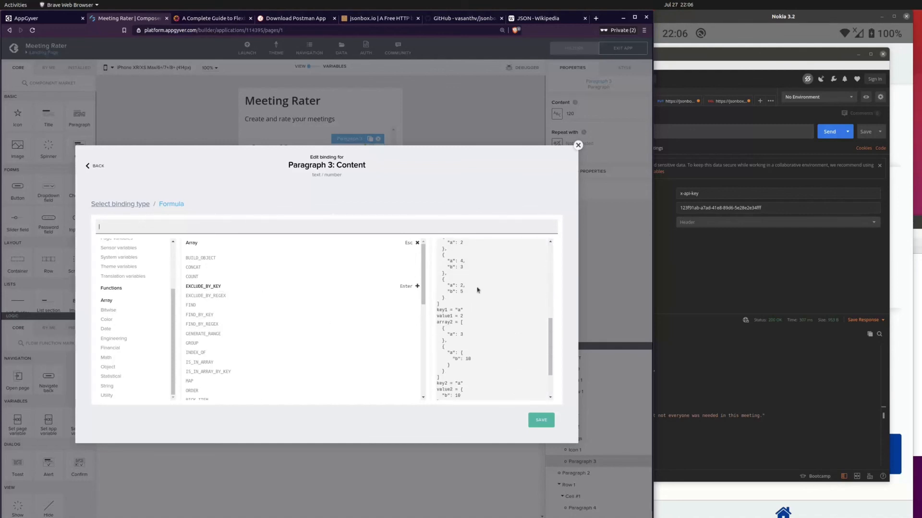
{"action": "scroll", "coordinate": [475, 365], "scroll_direction": "down", "scroll_amount": 5}
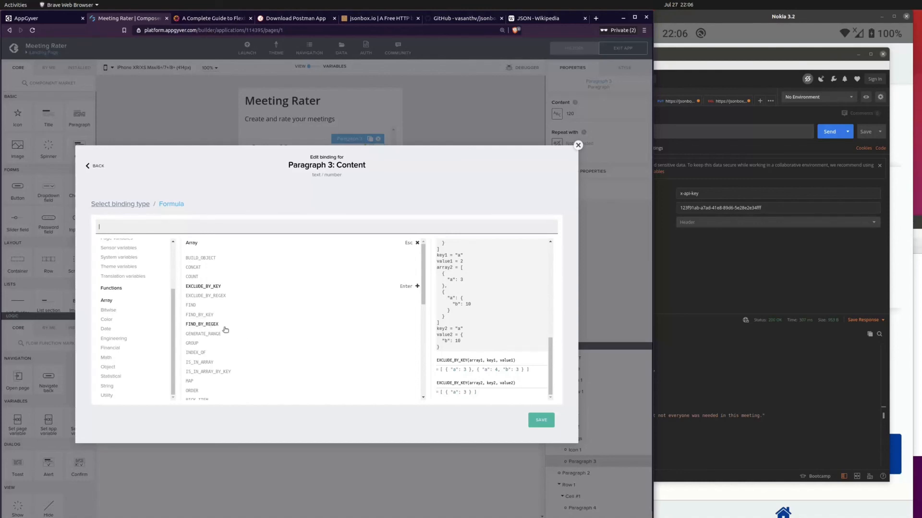
{"action": "scroll", "coordinate": [221, 331], "scroll_direction": "down", "scroll_amount": 2}
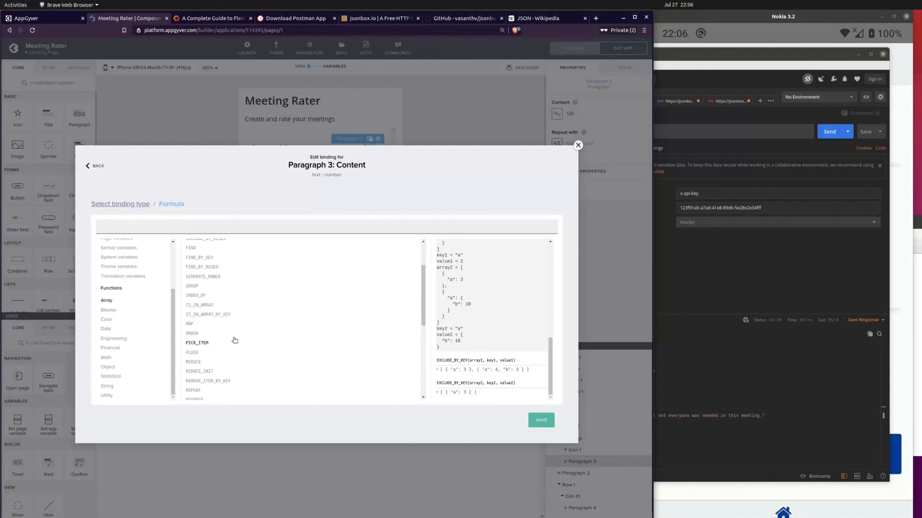
{"action": "scroll", "coordinate": [217, 342], "scroll_direction": "down", "scroll_amount": 2}
{"action": "scroll", "coordinate": [219, 342], "scroll_direction": "down", "scroll_amount": 4}
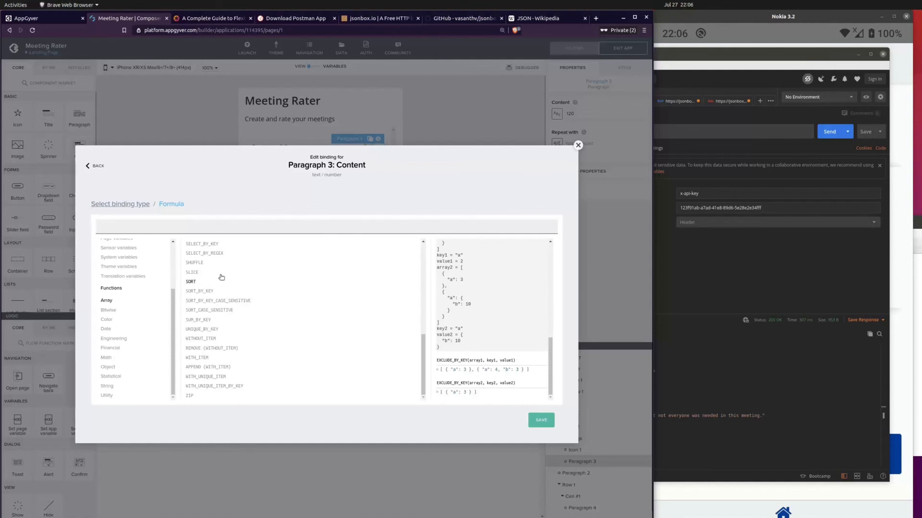
Step: Read the SUM_BY_KEY description and examples, and insert the function into the rating paragraph's formula
{"action": "left_click", "coordinate": [206, 322]}
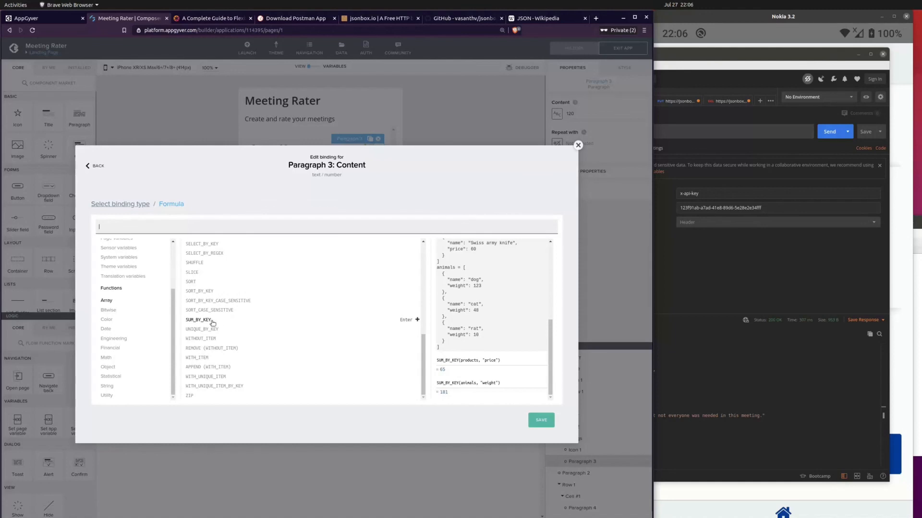
{"action": "scroll", "coordinate": [488, 312], "scroll_direction": "up", "scroll_amount": 5}
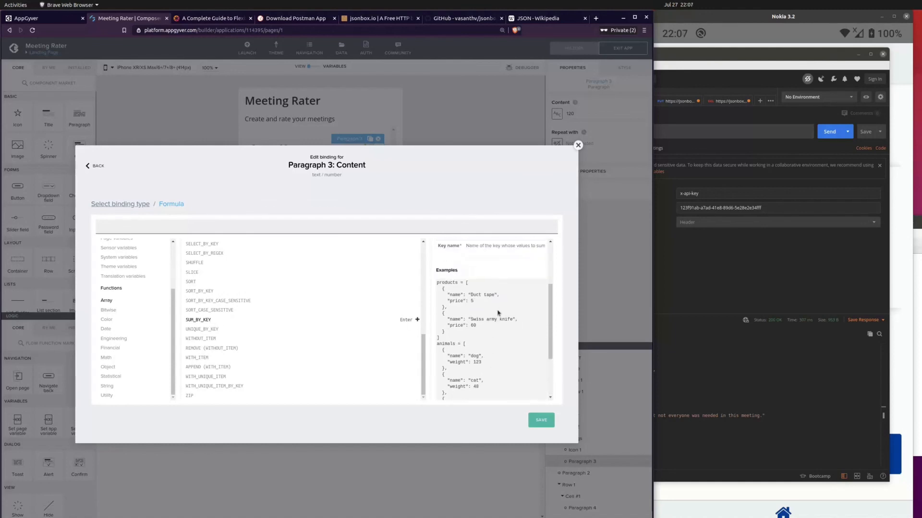
{"action": "scroll", "coordinate": [516, 300], "scroll_direction": "down", "scroll_amount": 2}
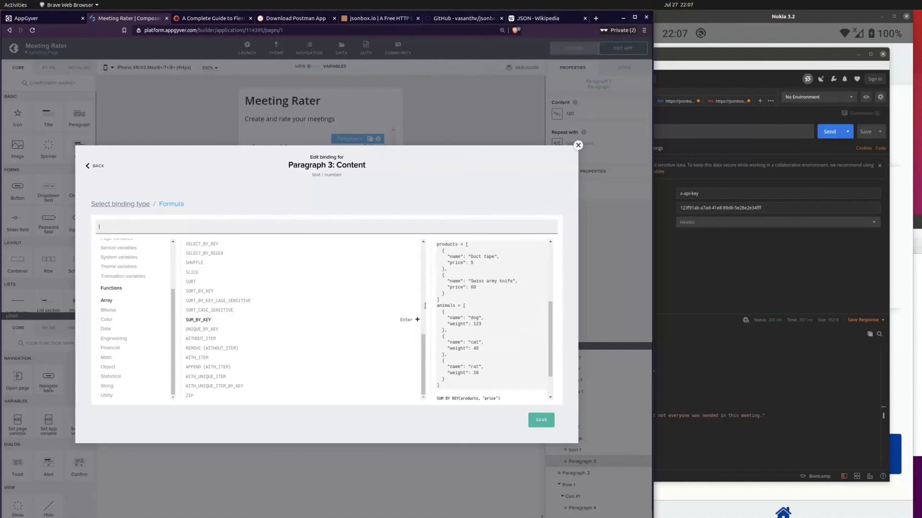
{"action": "double_click", "coordinate": [200, 319]}
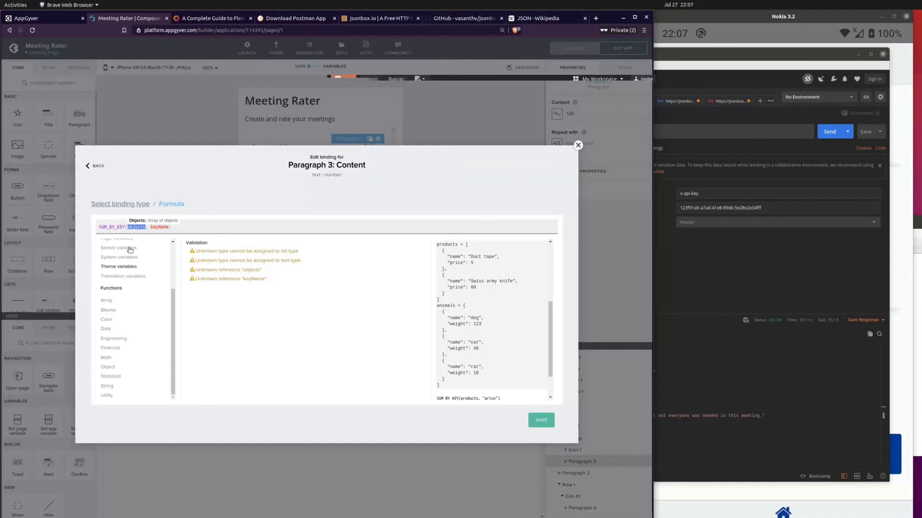
Step: Fill the objects argument of SUM_BY_KEY with current.feedback from the currently repeated data item
{"action": "scroll", "coordinate": [131, 293], "scroll_direction": "up", "scroll_amount": 3}
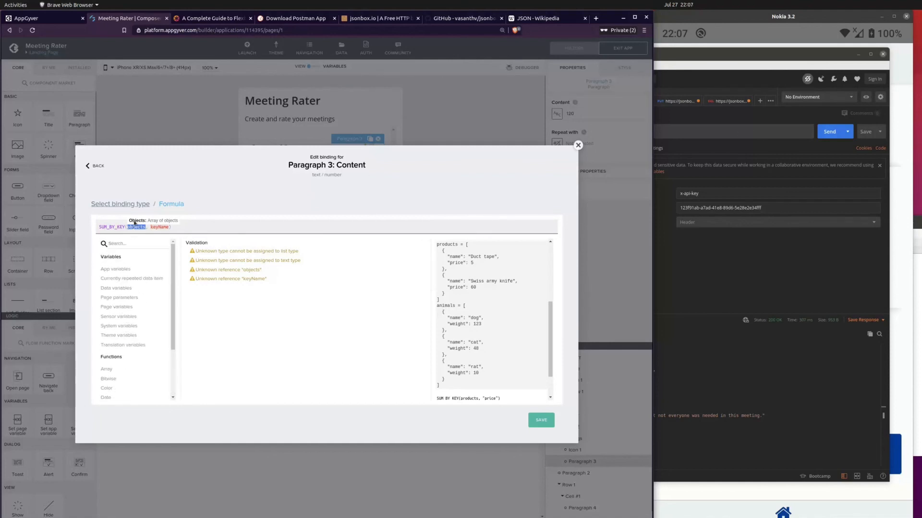
{"action": "left_click", "coordinate": [129, 279]}
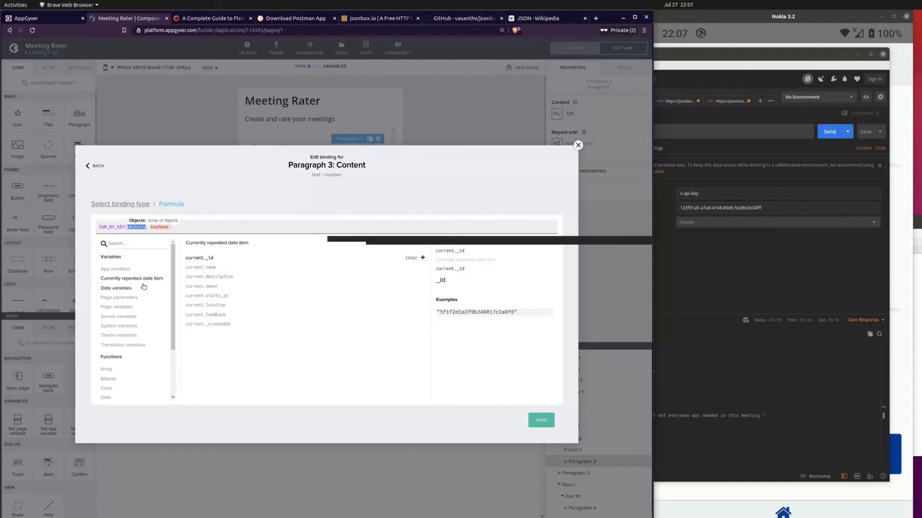
{"action": "left_click", "coordinate": [219, 315]}
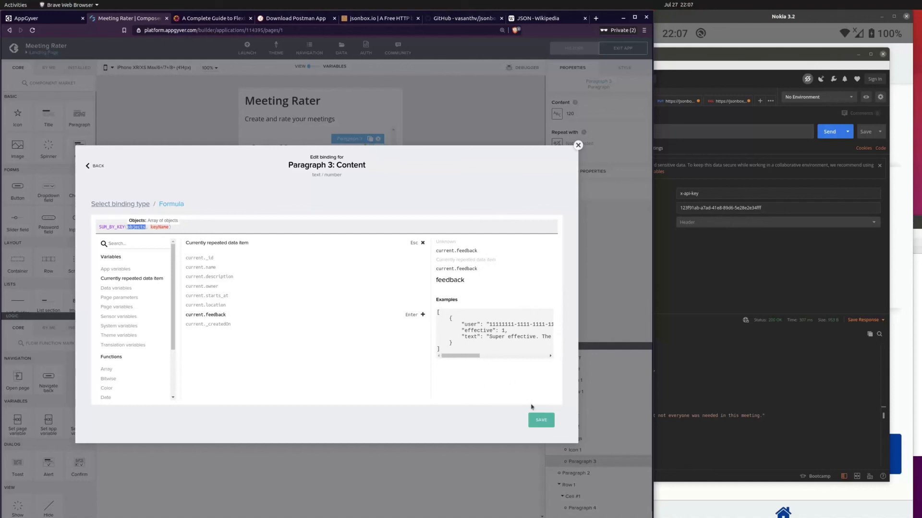
{"action": "left_click", "coordinate": [222, 316]}
Step: Replace the keyName placeholder in the SUM_BY_KEY formula with the text "effective" in double quotes
{"action": "left_click", "coordinate": [179, 227]}
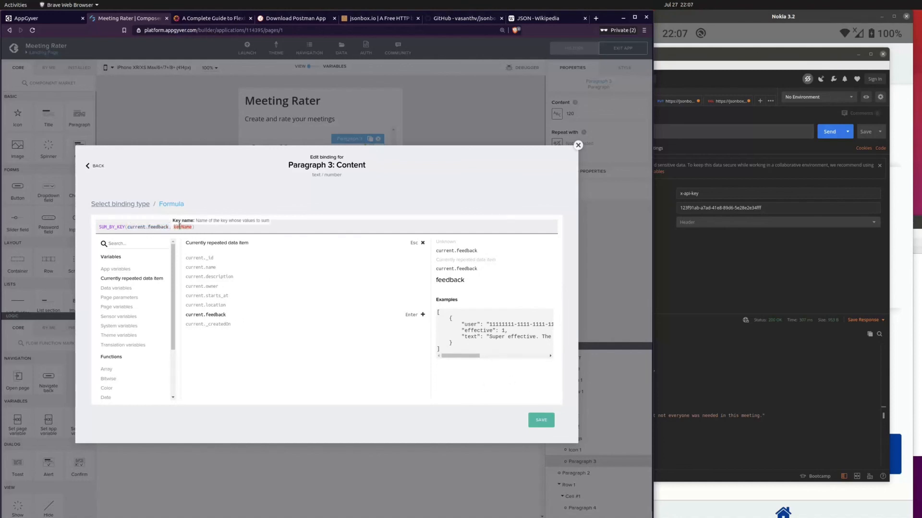
{"action": "double_click", "coordinate": [477, 330]}
{"action": "left_click", "coordinate": [188, 228]}
{"action": "key", "text": "BackSpace"}
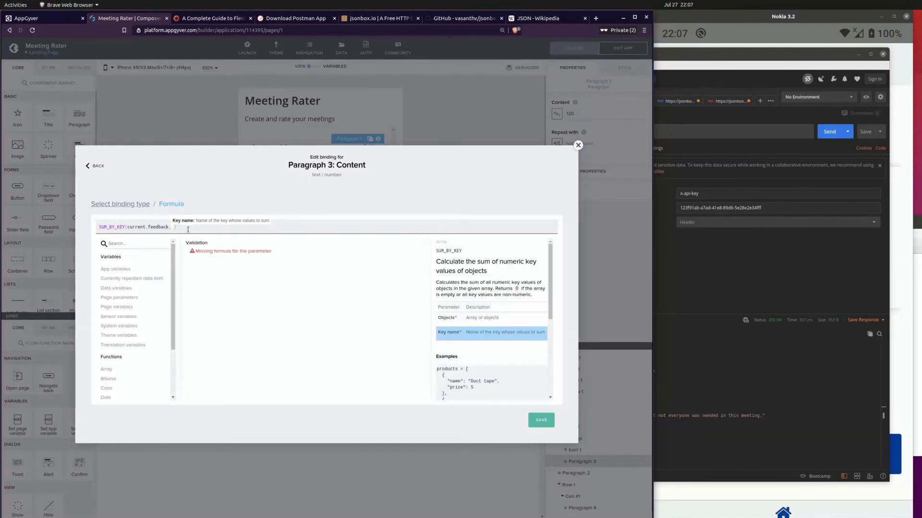
{"action": "type", "text": "e"}
{"action": "key", "text": "BackSpace"}
{"action": "type", "text": "\"\""}
{"action": "type", "text": "e"}
{"action": "type", "text": "ffective"}
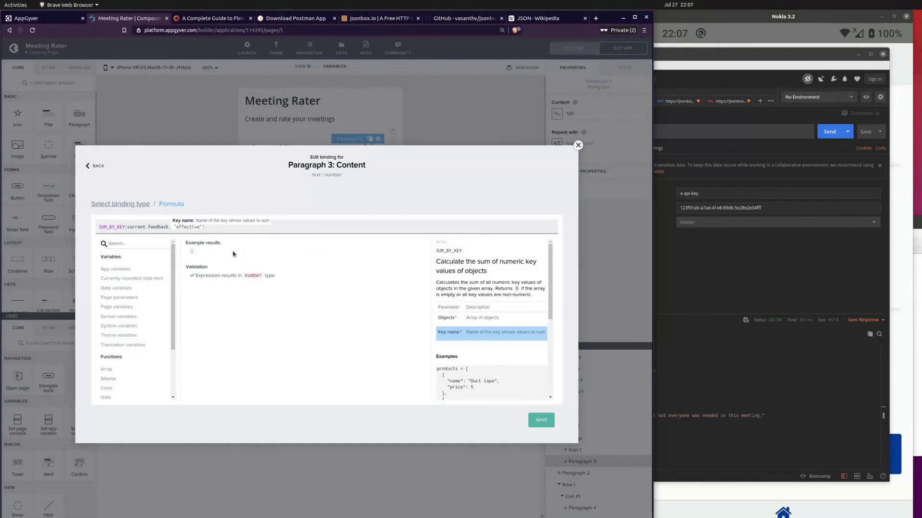
Step: Save the formula and the rating paragraph's content binding, and save the application
{"action": "left_click", "coordinate": [540, 421]}
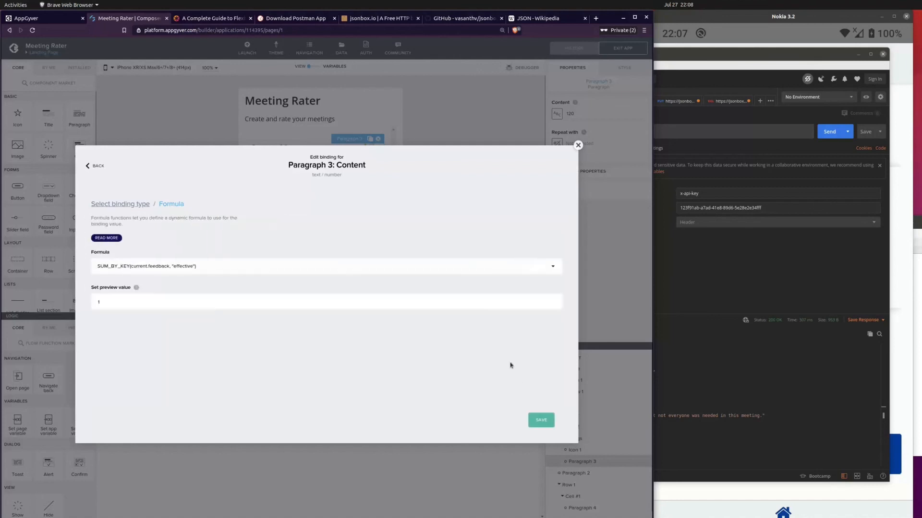
{"action": "left_click", "coordinate": [539, 421]}
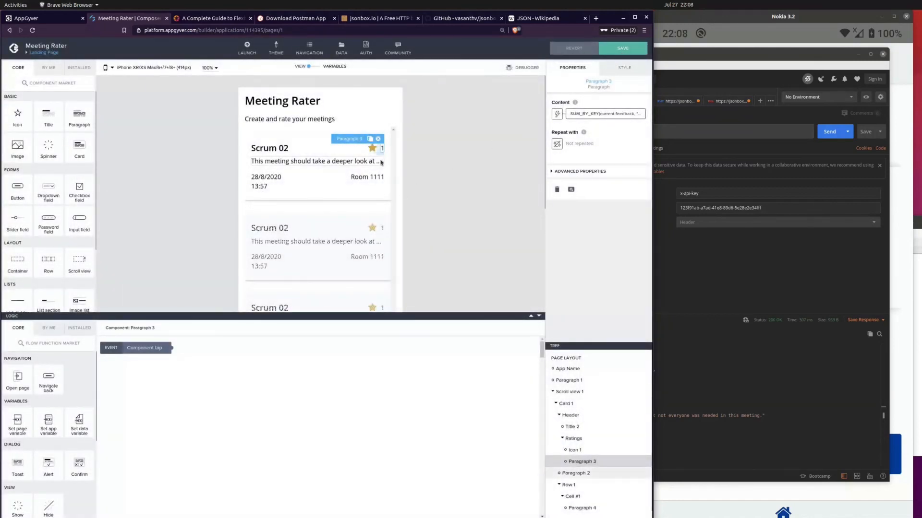
{"action": "left_click", "coordinate": [612, 49]}
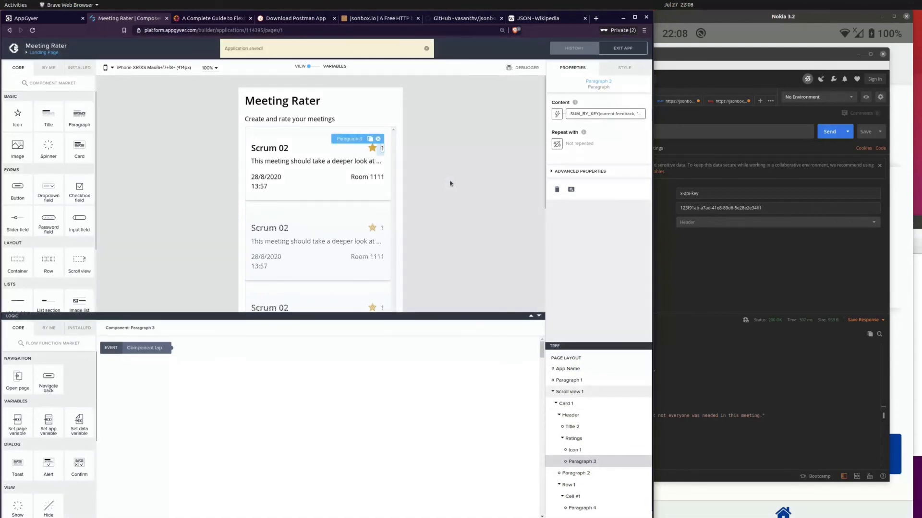
Step: Switch to the mirrored phone window in scrcpy and check the rating on the Landing Page's meeting card
{"action": "left_click", "coordinate": [723, 255]}
{"action": "key", "text": "alt+Tab"}
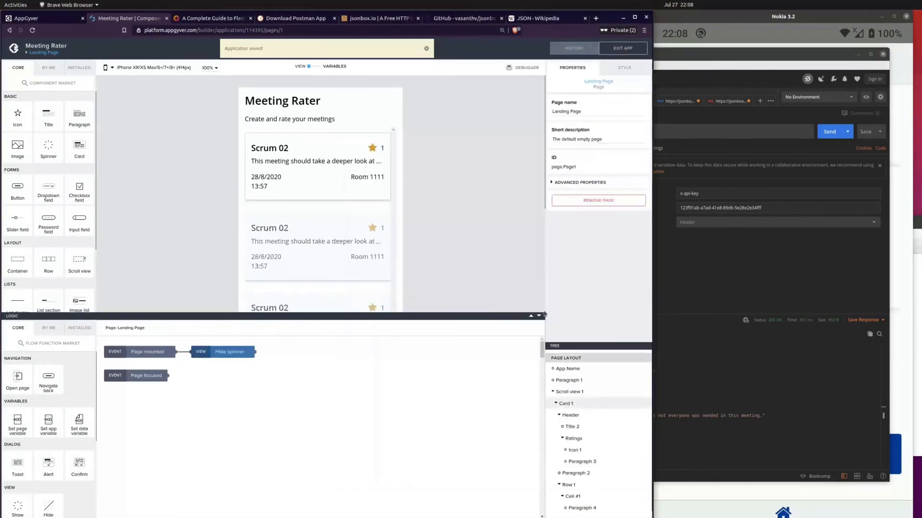
{"action": "left_click", "coordinate": [822, 495]}
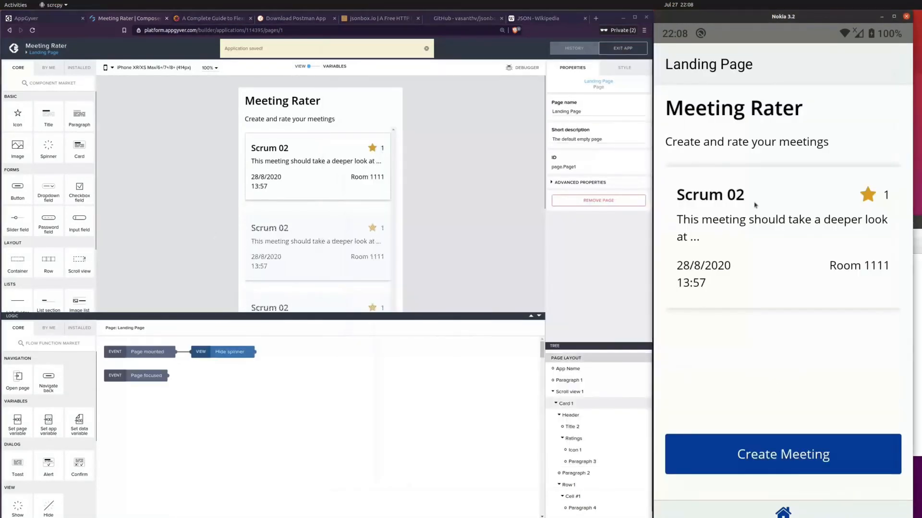